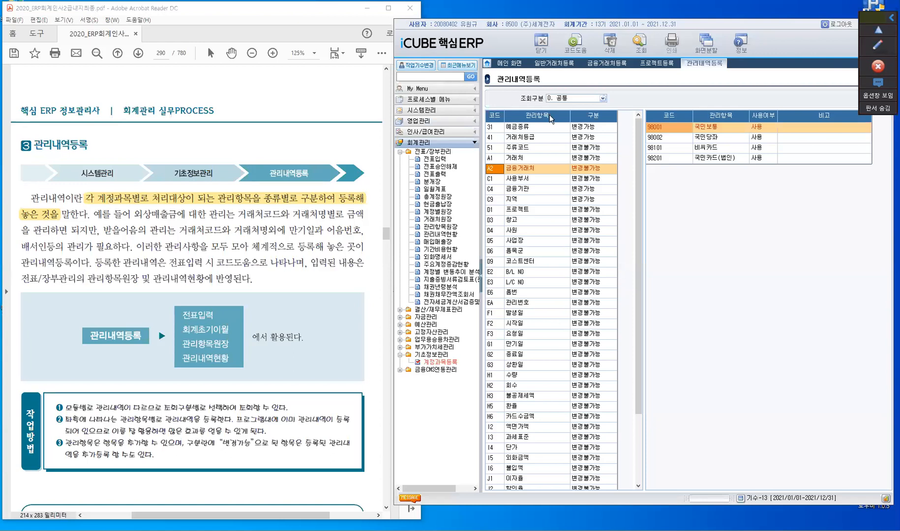
# Step: Review the common management items list and the registered details of 예금종류 (31) and 금융거래처 (A2)
pyautogui.moveTo(638, 141); pyautogui.dragTo(633, 268)
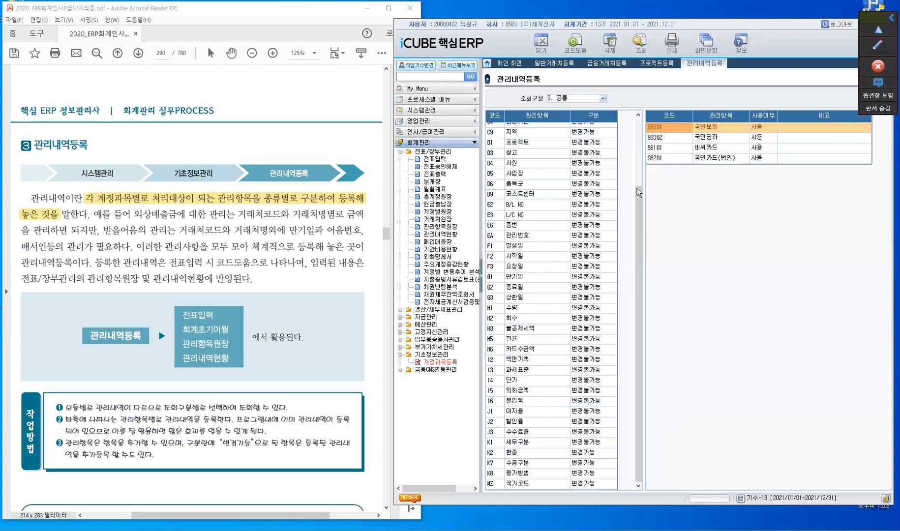
pyautogui.moveTo(640, 196); pyautogui.dragTo(637, 167)
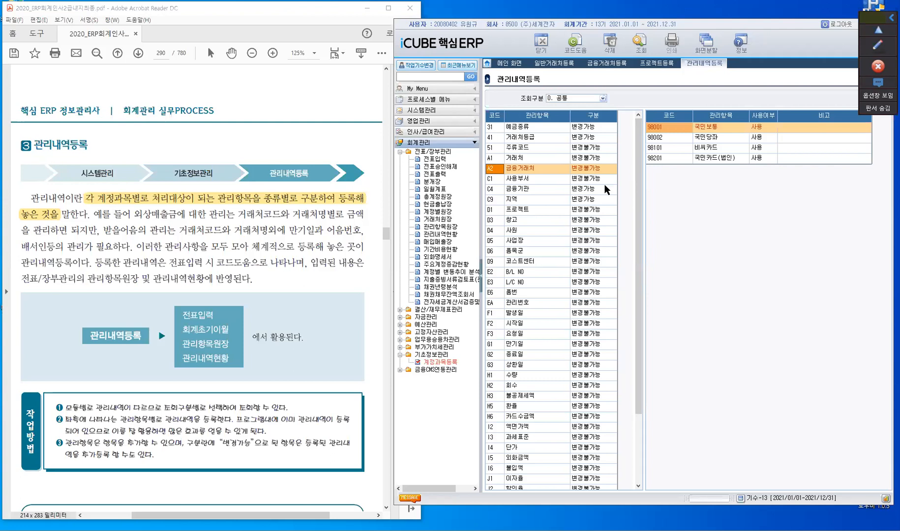
pyautogui.click(545, 128)
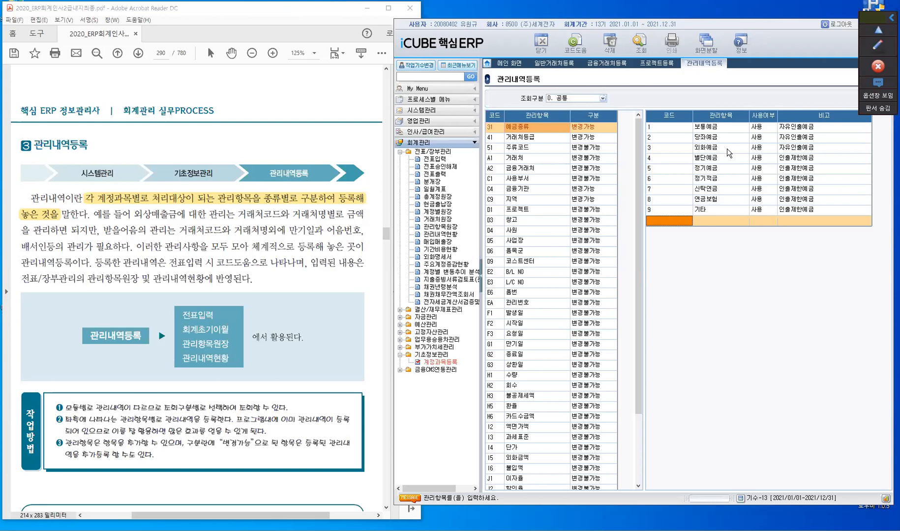
pyautogui.click(555, 167)
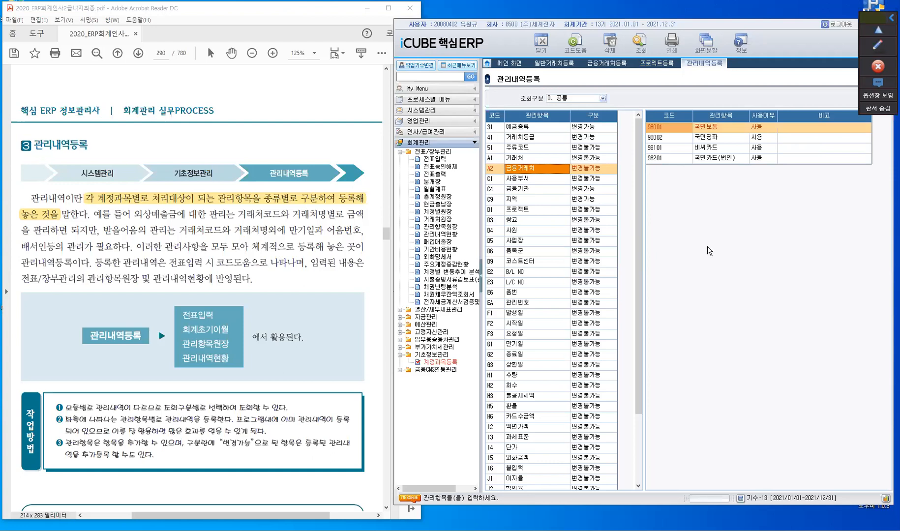
# Step: Open 전표입력 and start a 일반 voucher for January 15, 2021 with number 0 and a blank 품의내역
pyautogui.click(436, 160)
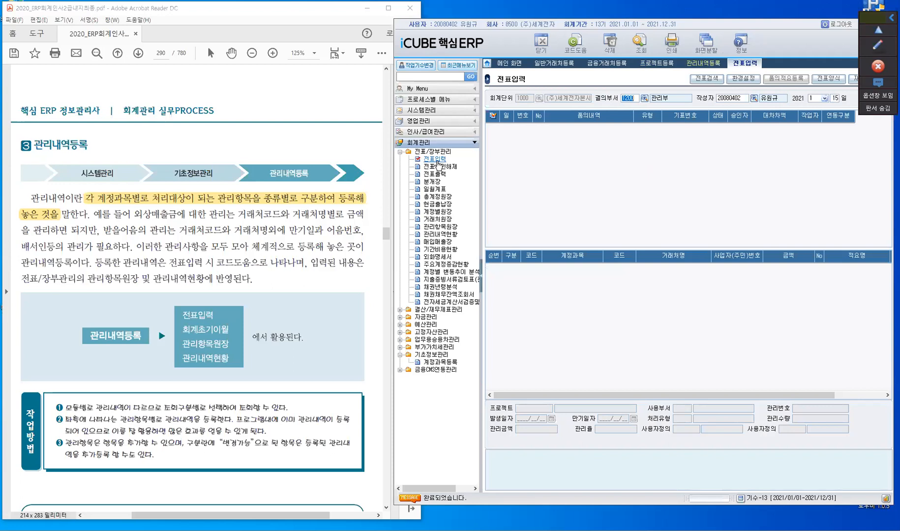
pyautogui.press('Return')
pyautogui.press('Return')
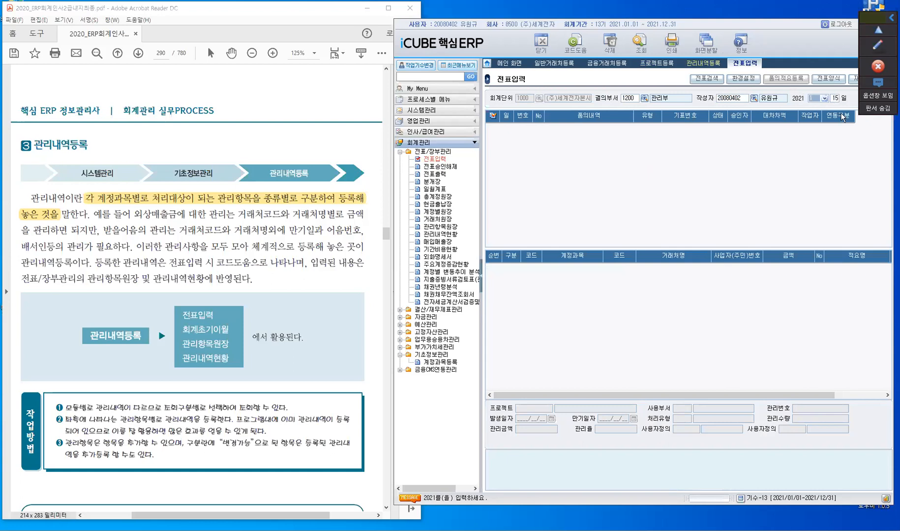
pyautogui.press('Return')
pyautogui.press('Return')
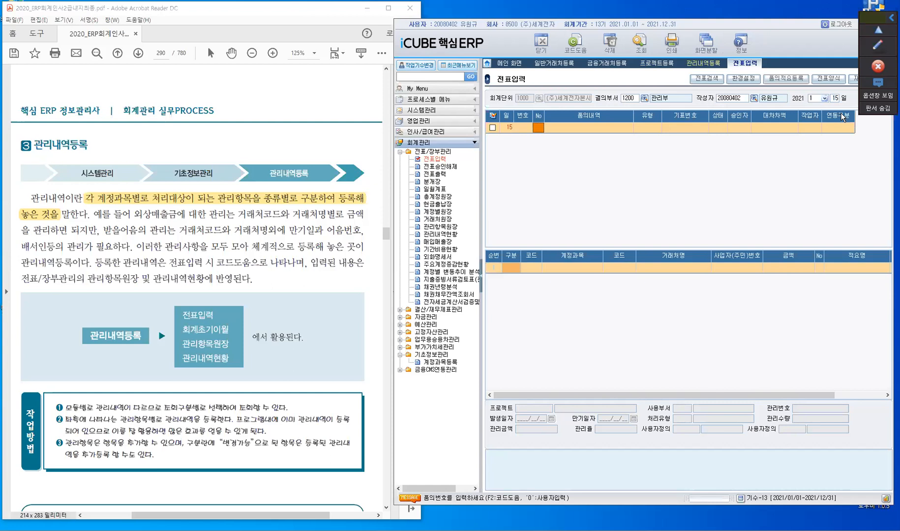
pyautogui.press('Return')
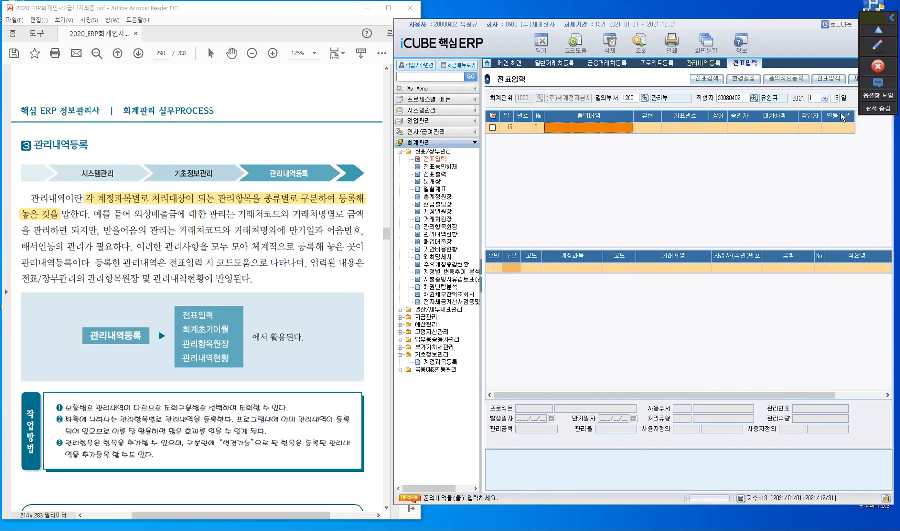
pyautogui.press('Return')
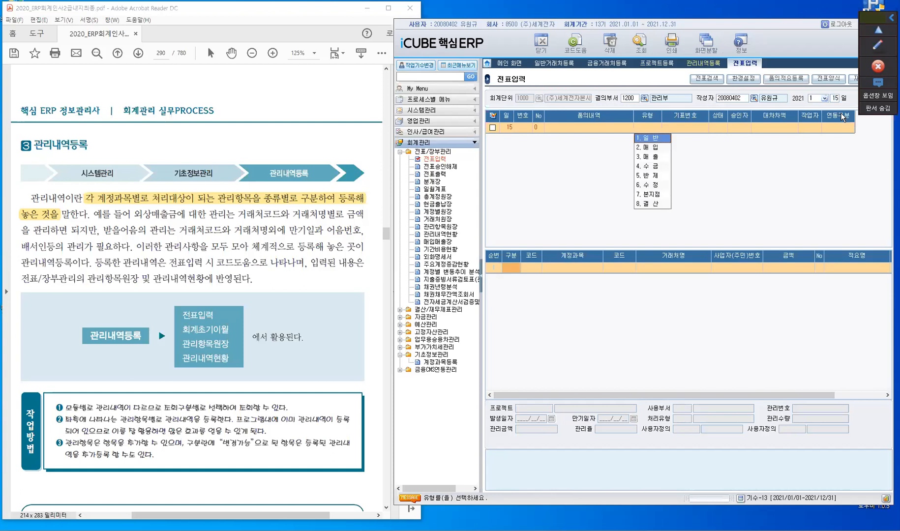
pyautogui.press('Return')
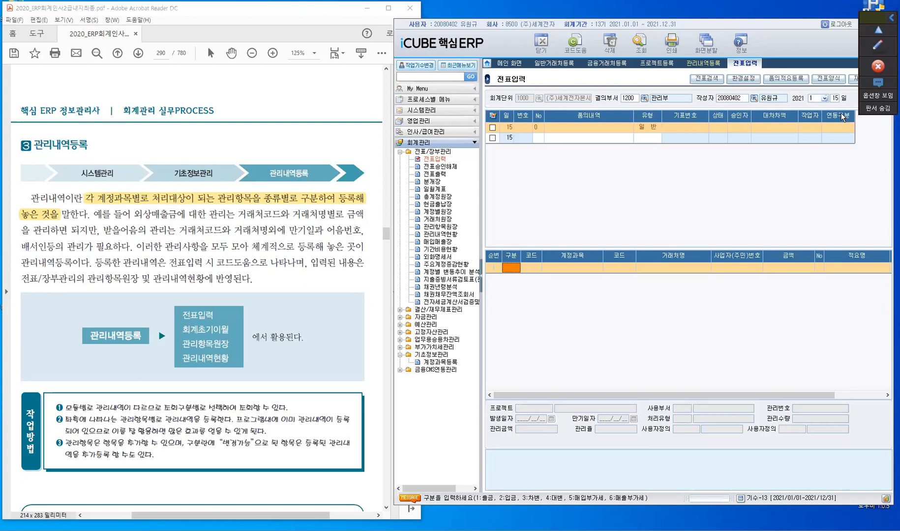
# Step: Enter a debit line (차변) with account 82200 차량유지비, leaving the trading partner blank
pyautogui.write('3')
pyautogui.press('Return')
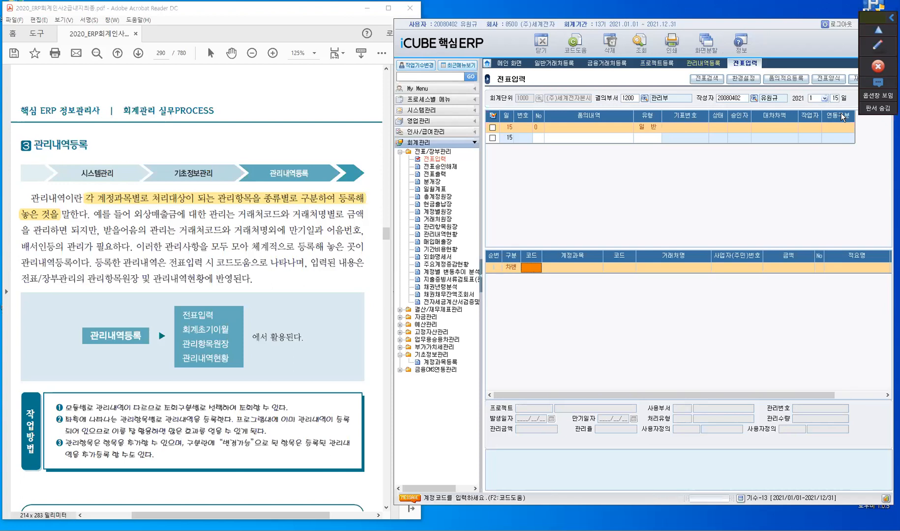
pyautogui.write('82200')
pyautogui.press('Return')
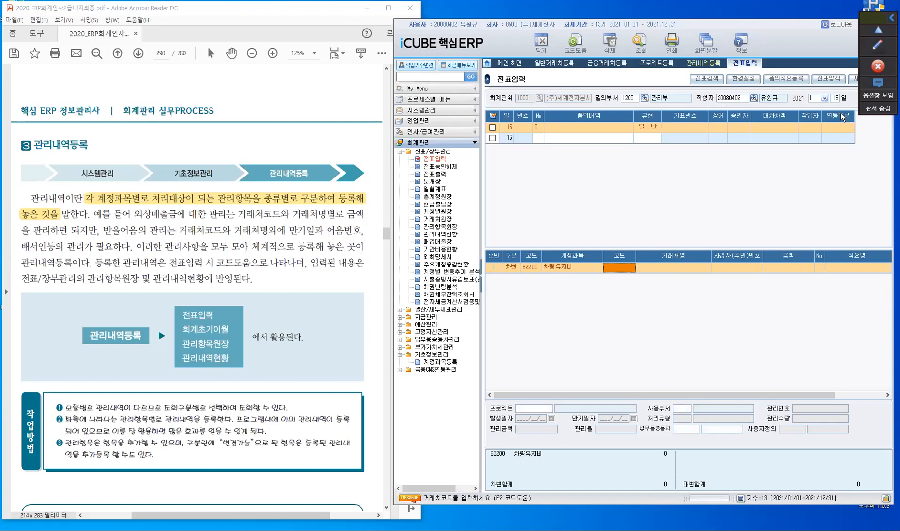
pyautogui.press('Return')
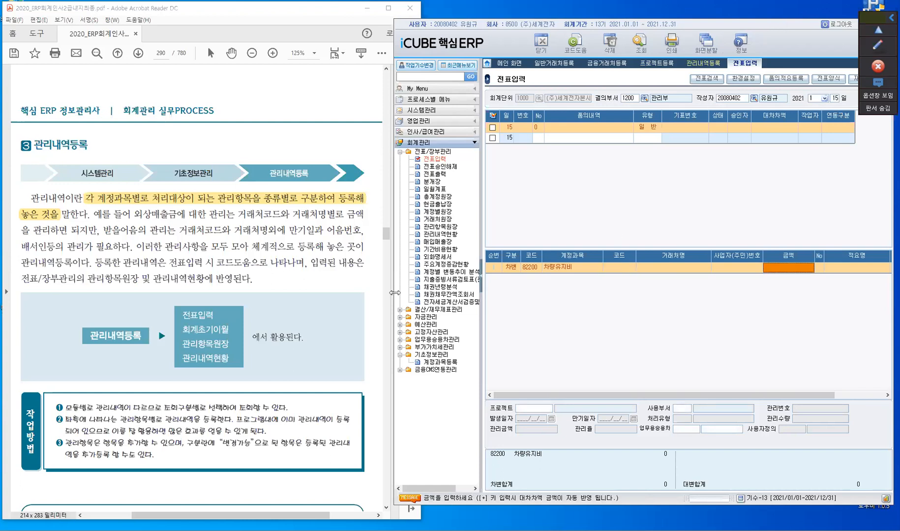
# Step: Widen the ERP window and set the debit line's amount to 50,000 with a blank 적요명
pyautogui.click(446, 296)
pyautogui.moveTo(394, 295); pyautogui.dragTo(310, 293)
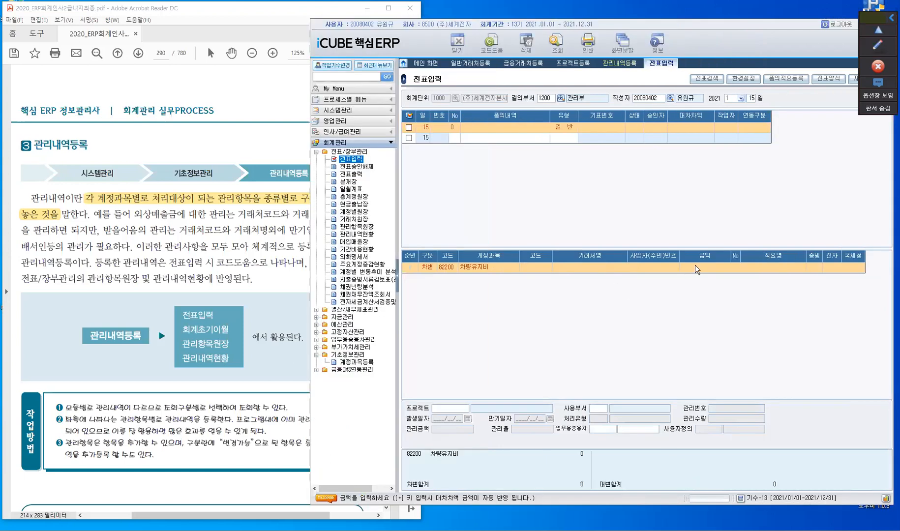
pyautogui.click(695, 266)
pyautogui.write('50000')
pyautogui.press('Return')
pyautogui.press('Return')
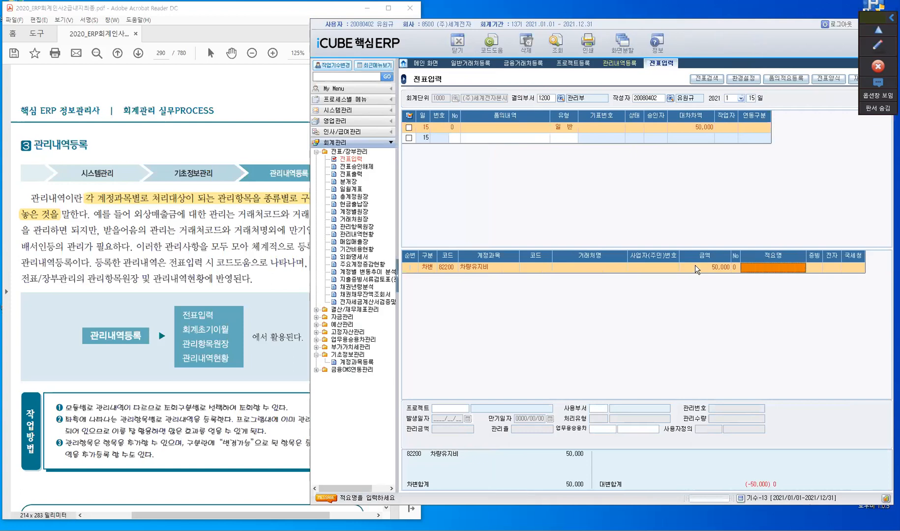
pyautogui.press('Return')
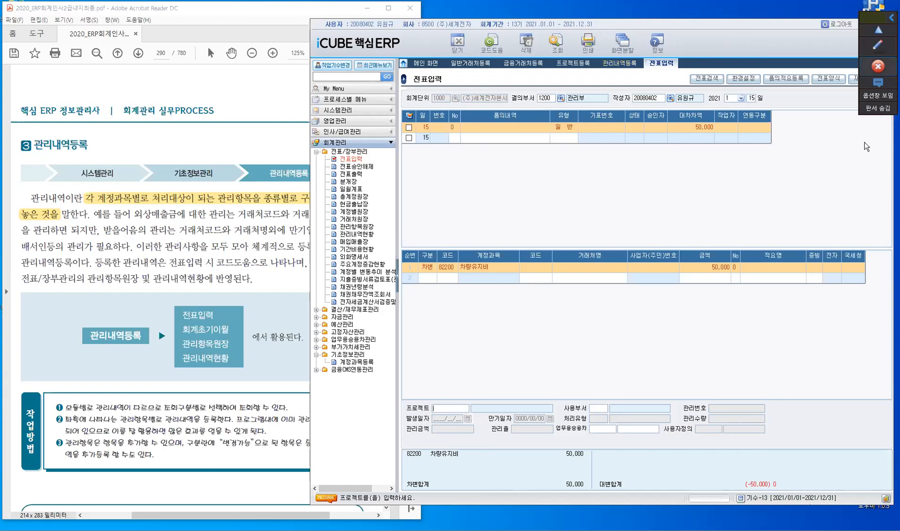
# Step: Mark the 증빙 column, the management-item fields and the 차량유지비 account with annotation rectangles, and leave annotation mode
pyautogui.click(878, 44)
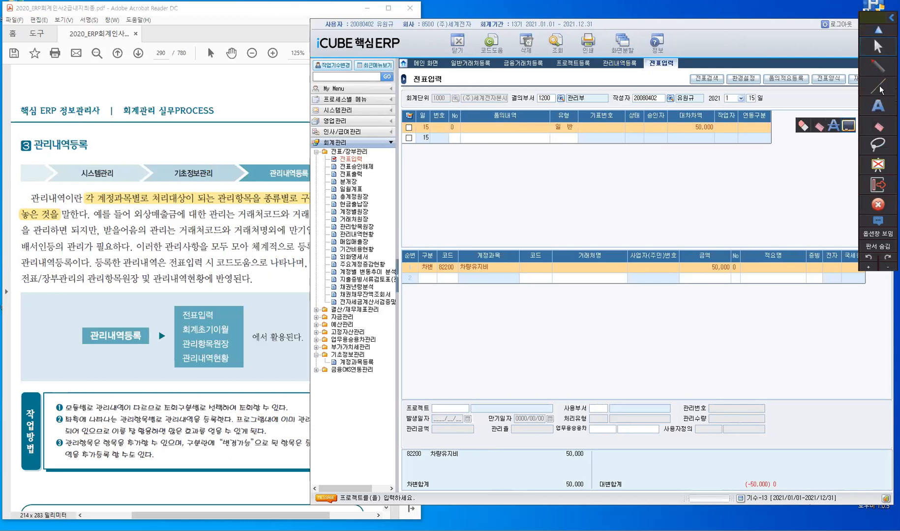
pyautogui.click(878, 86)
pyautogui.click(847, 87)
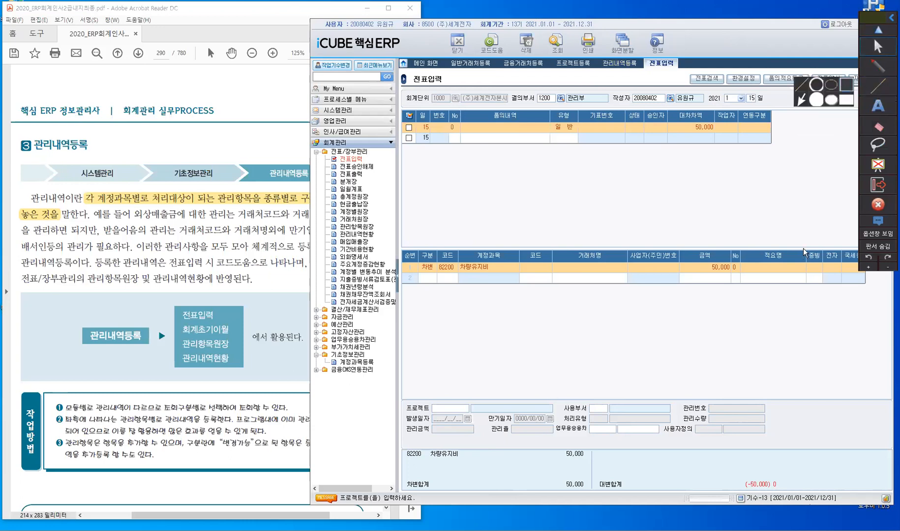
pyautogui.moveTo(803, 247)
pyautogui.mouseDown()
pyautogui.moveTo(814, 287)
pyautogui.moveTo(827, 288)
pyautogui.mouseUp()
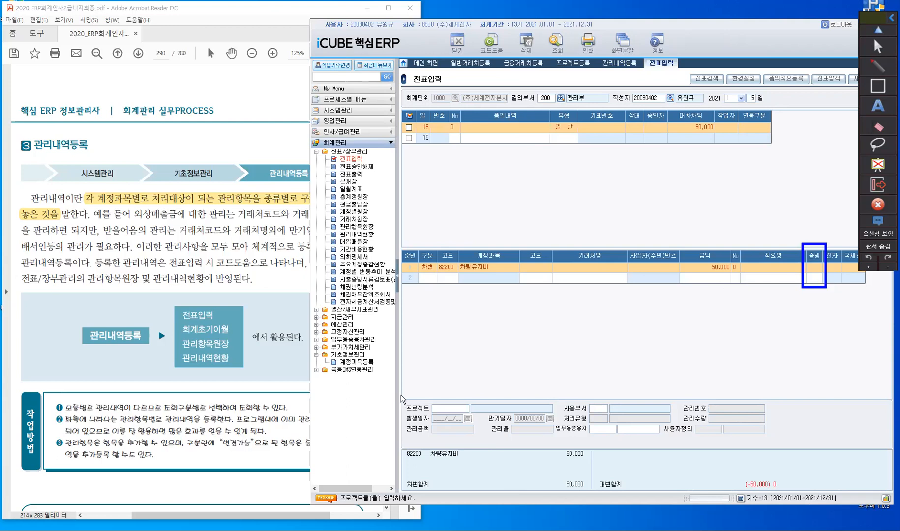
pyautogui.moveTo(401, 395); pyautogui.dragTo(780, 446)
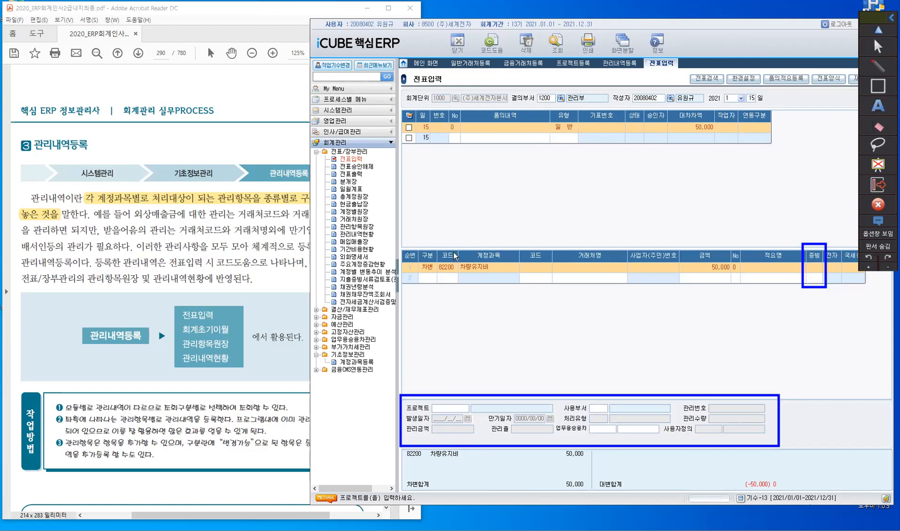
pyautogui.moveTo(454, 251); pyautogui.dragTo(523, 279)
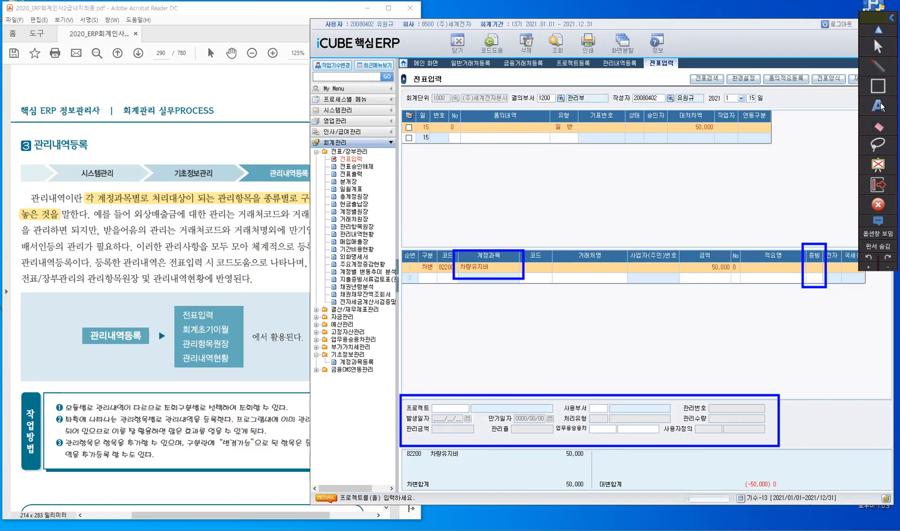
pyautogui.click(879, 124)
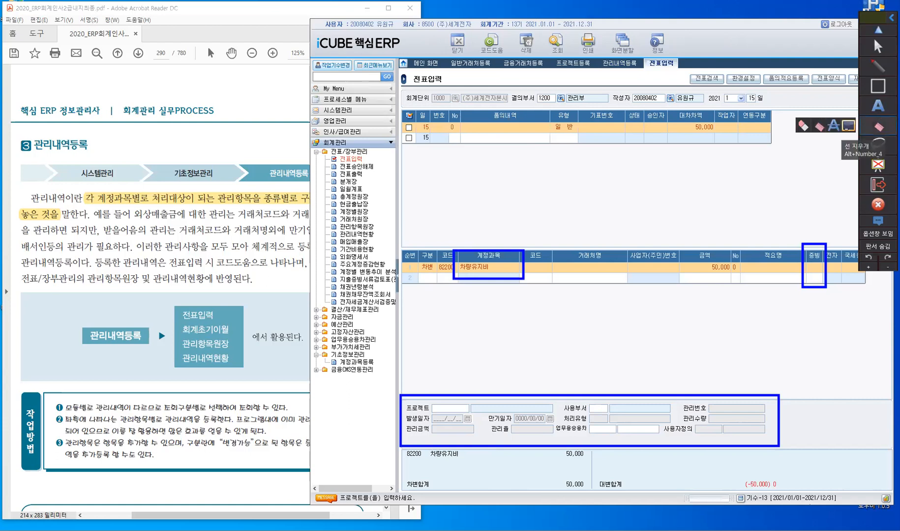
pyautogui.click(884, 47)
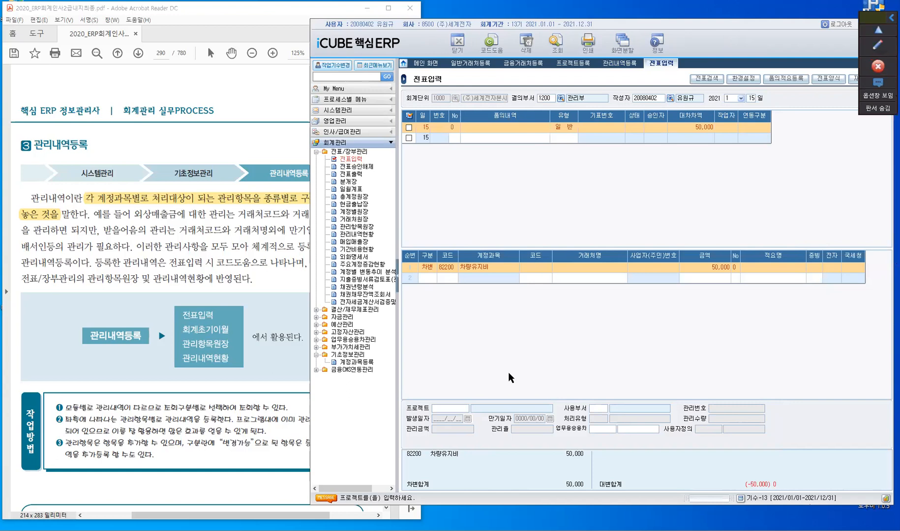
# Step: Open 계정과목등록, inspect the management items linked to 82200 차량유지비 under 판매관리비, and return to the voucher
pyautogui.click(358, 363)
pyautogui.doubleClick(358, 364)
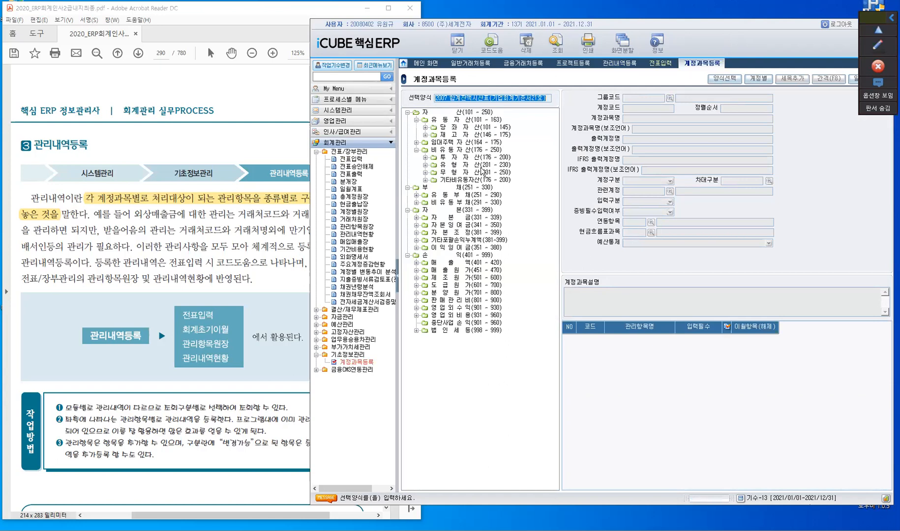
pyautogui.doubleClick(469, 301)
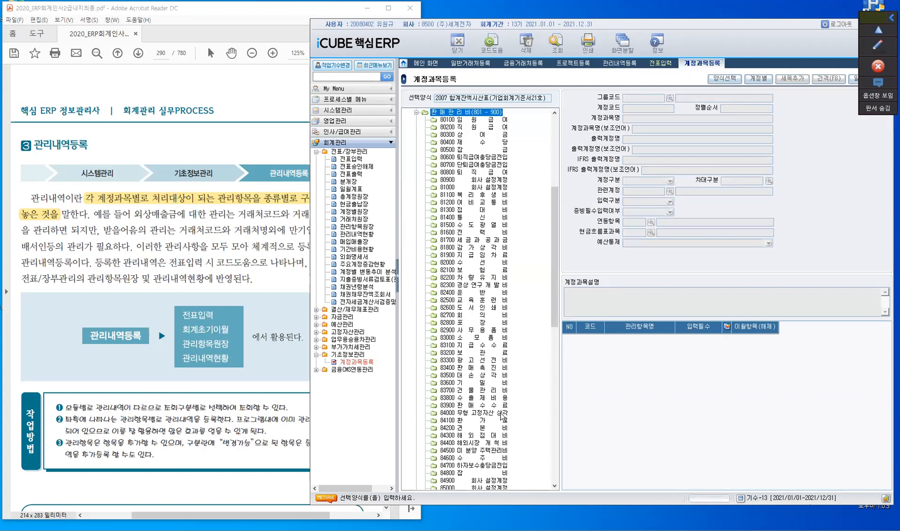
pyautogui.click(462, 278)
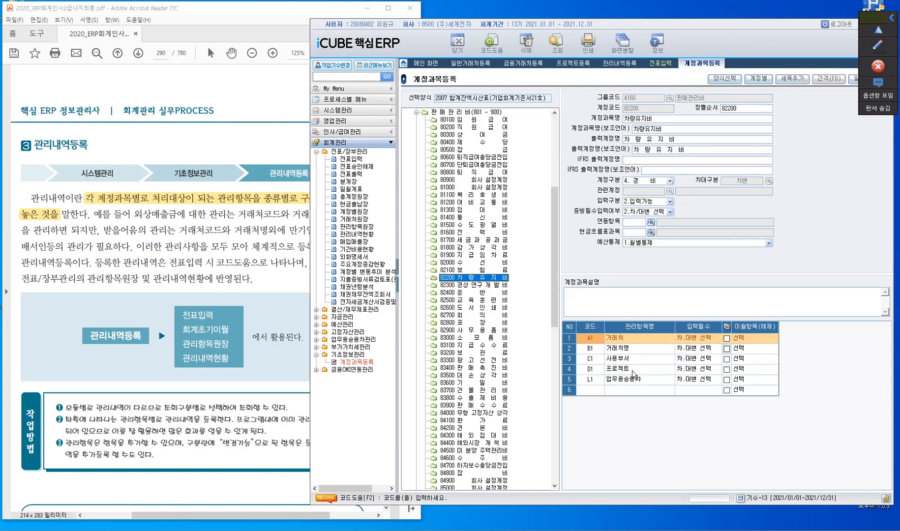
pyautogui.press('ctrl')
pyautogui.click(661, 63)
pyautogui.click(486, 266)
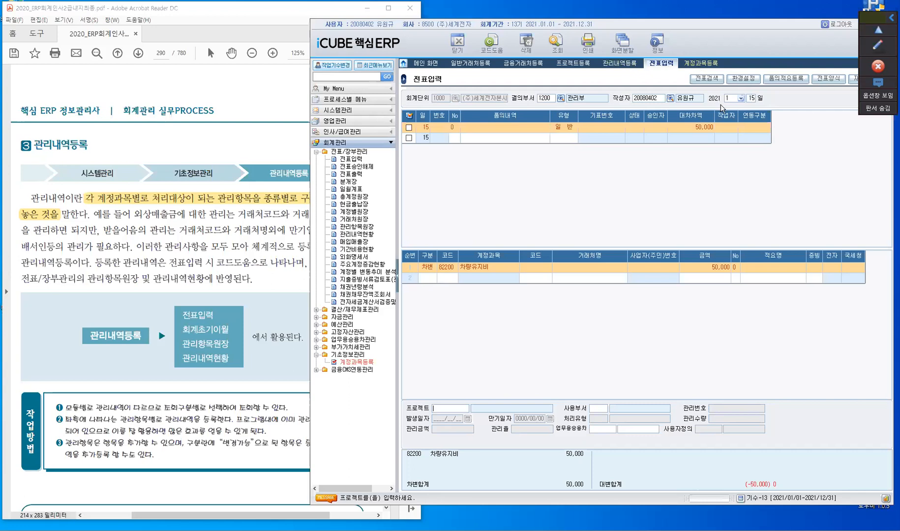
# Step: Switch to the PDF textbook in Acrobat Reader and read the 주요 필드설명 box for 관리내역등록
pyautogui.click(162, 242)
pyautogui.scroll(-3, 162, 243)
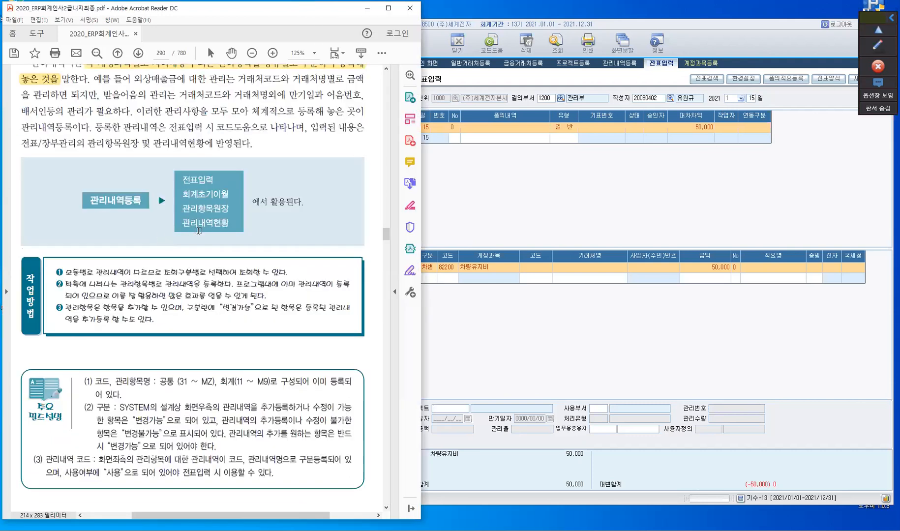
pyautogui.scroll(-4, 197, 230)
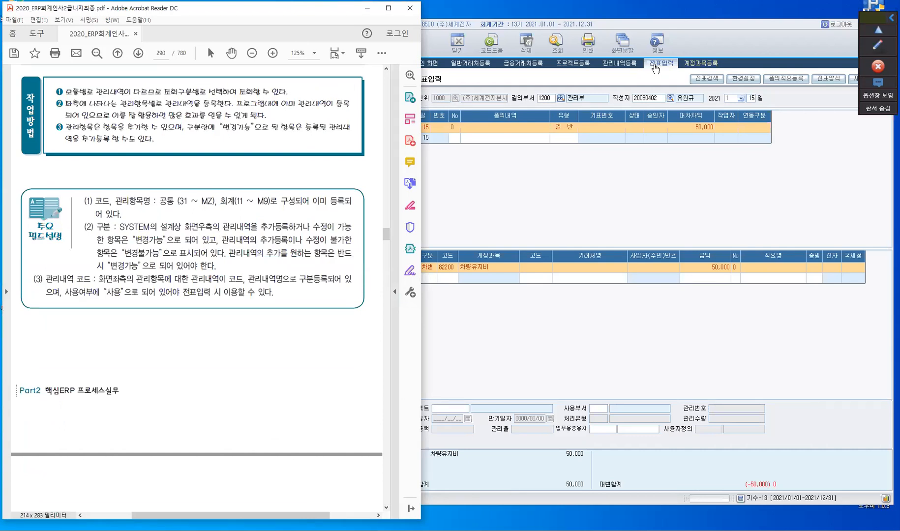
# Step: Return to the ERP voucher screen and requery it to discard the unsaved voucher
pyautogui.click(525, 132)
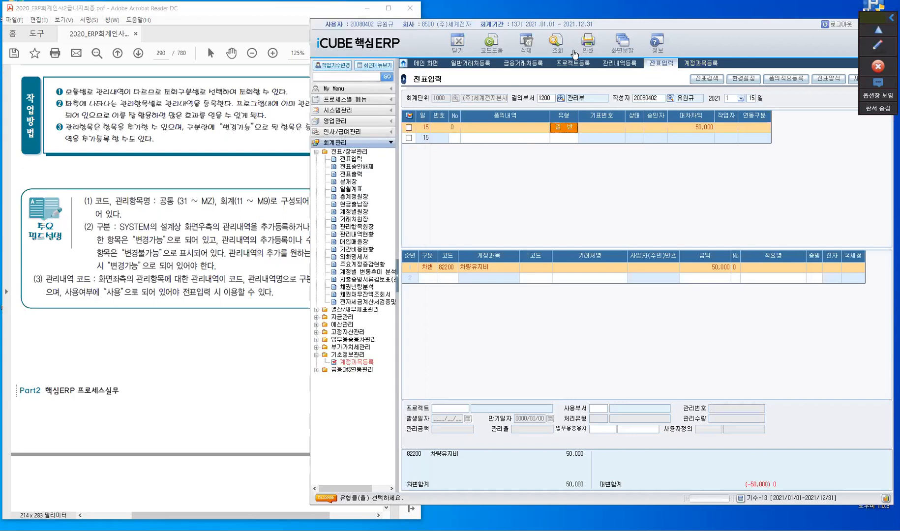
pyautogui.click(556, 47)
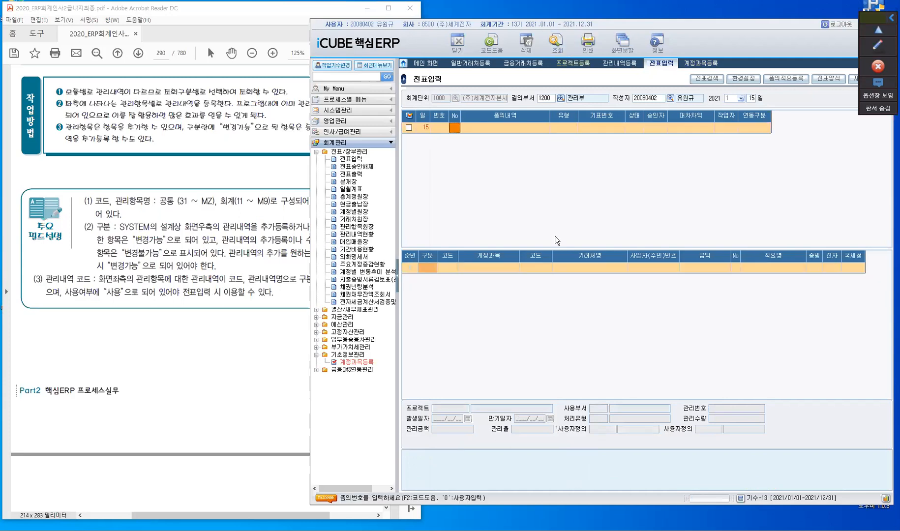
# Step: Go back to 관리내역등록, uncover the textbook page, and examine 금융거래처 (A2) and its 98201 국민카드(법인) entry
pyautogui.click(632, 69)
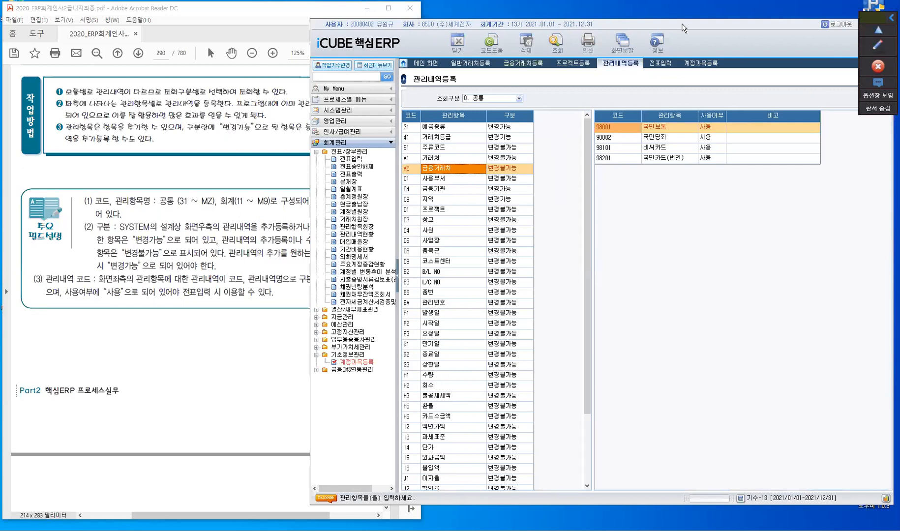
pyautogui.moveTo(609, 27); pyautogui.dragTo(684, 28)
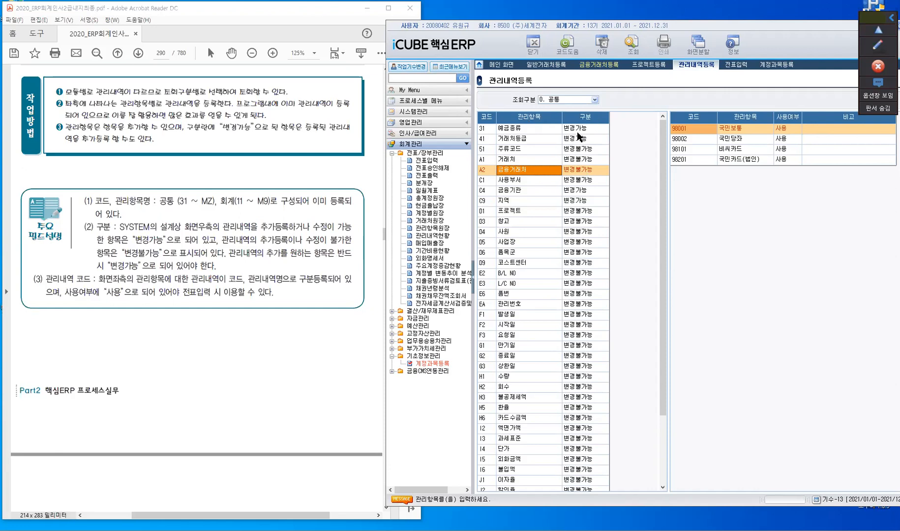
pyautogui.click(586, 173)
pyautogui.click(523, 176)
pyautogui.click(597, 175)
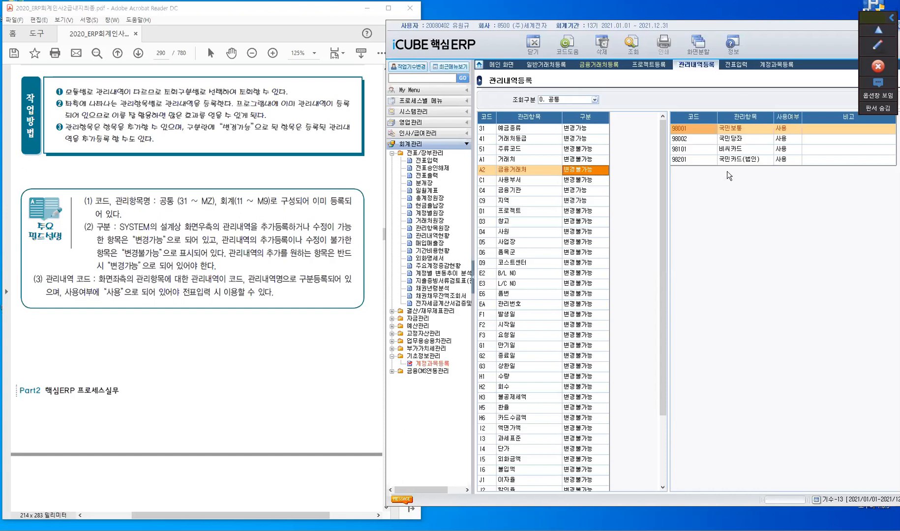
pyautogui.click(697, 161)
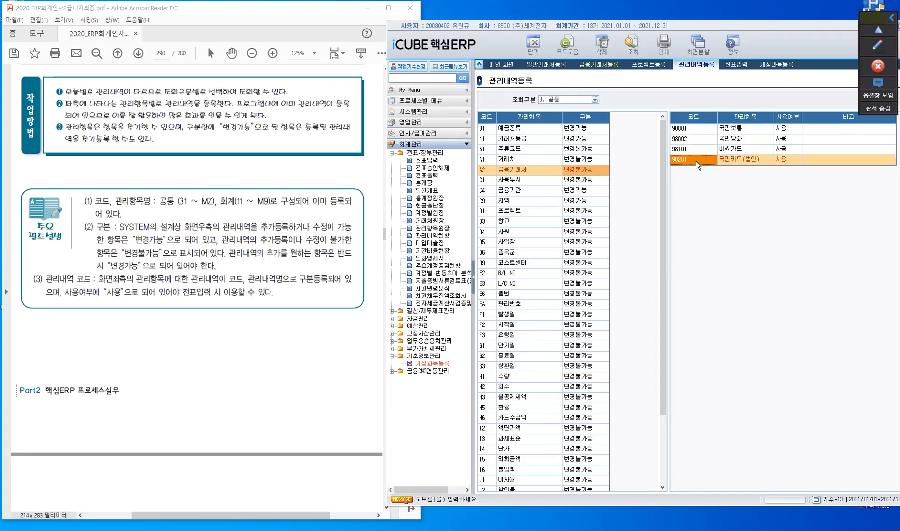
# Step: Review the entries of 금융거래처 (A2), then compare the changeable 예금종류 (31) with the non-changeable 사용부서 (C1)
pyautogui.press('Down')
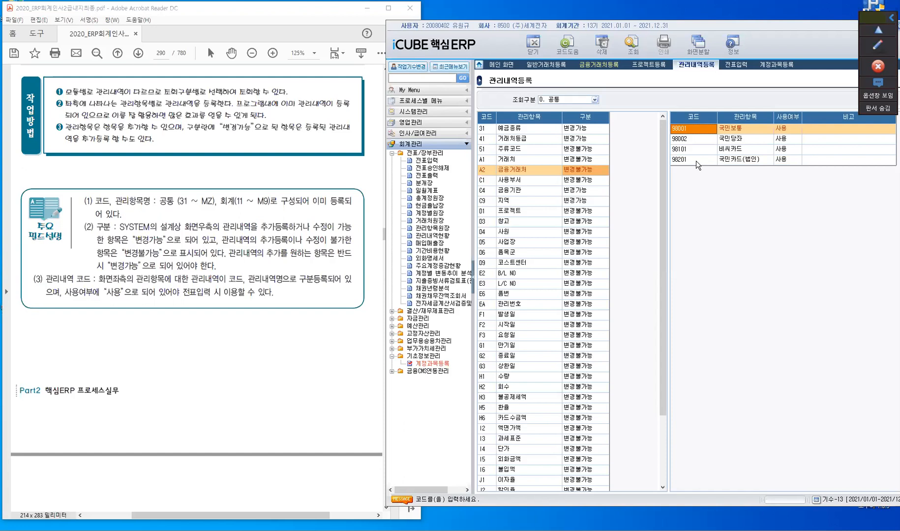
pyautogui.press('Down')
pyautogui.press('Down')
pyautogui.press('Down')
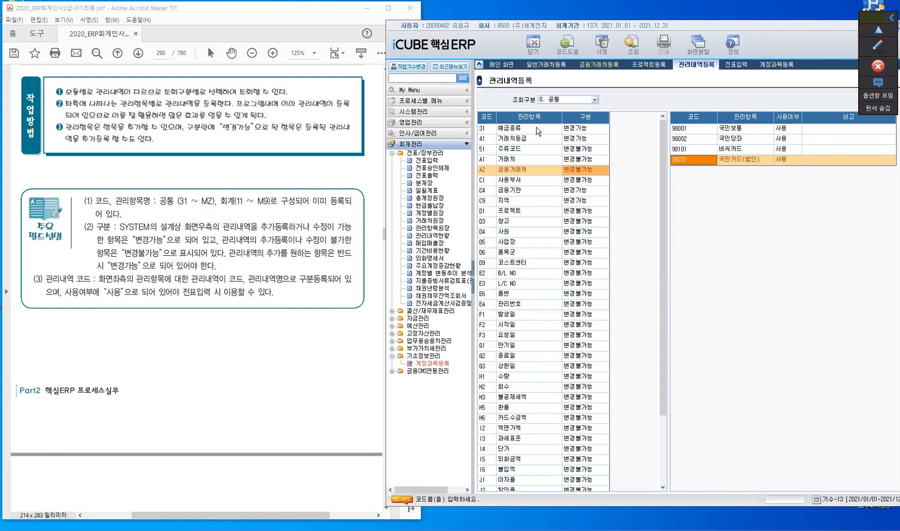
pyautogui.click(579, 129)
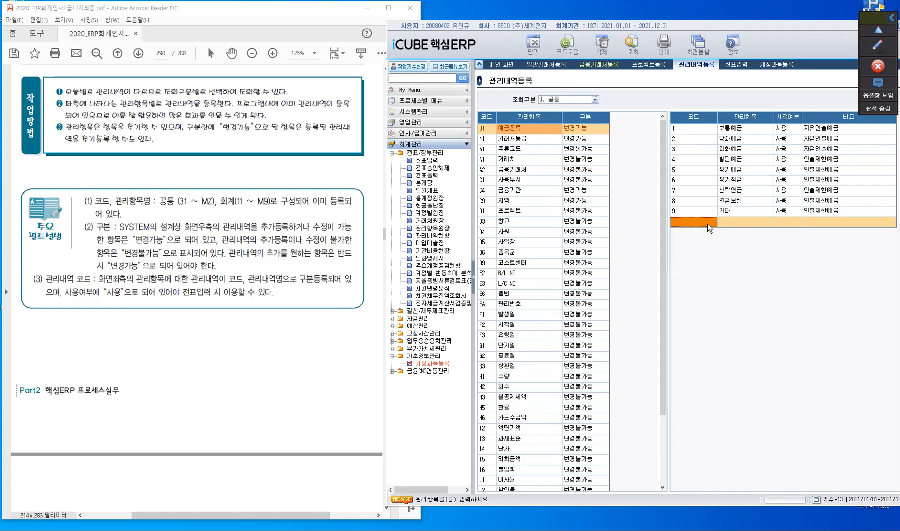
pyautogui.click(586, 181)
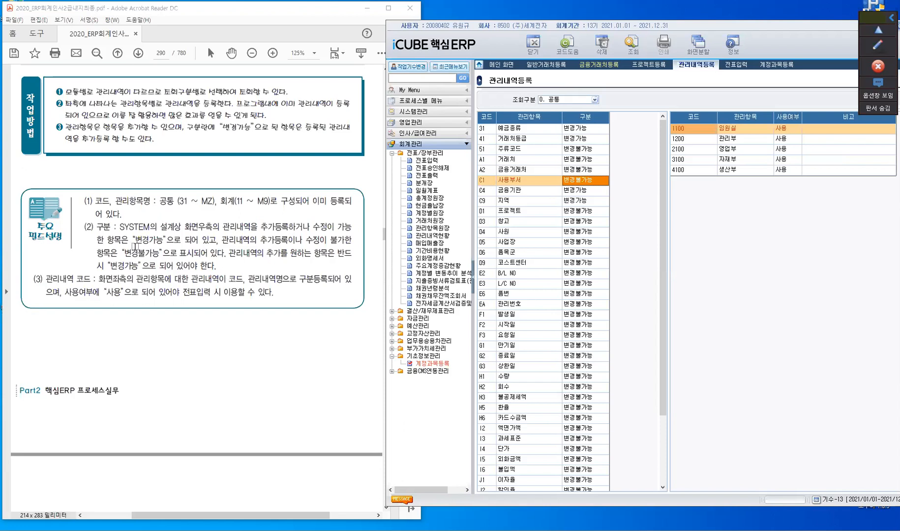
# Step: Highlight "변경가능" and "변경불가능" in the textbook's field description, then check the 사용여부 of 4100 생산부 in the ERP
pyautogui.moveTo(132, 240); pyautogui.dragTo(161, 256)
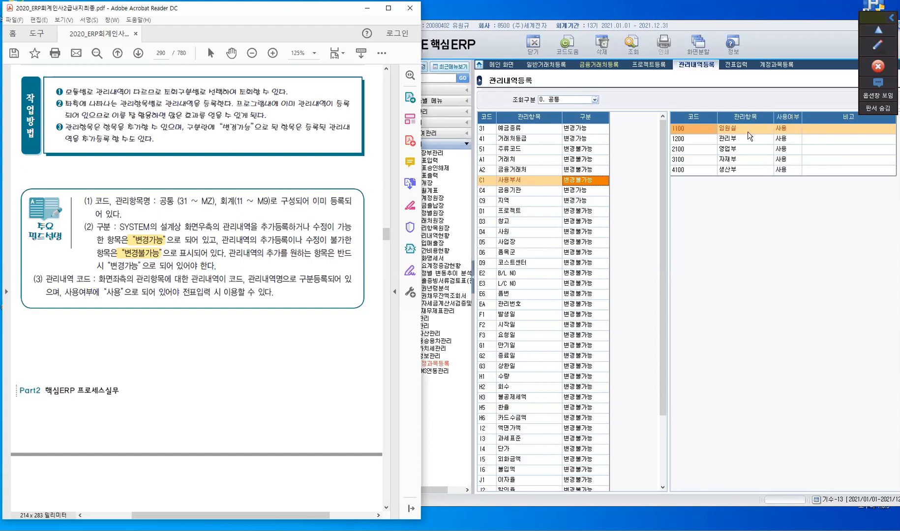
pyautogui.click(791, 169)
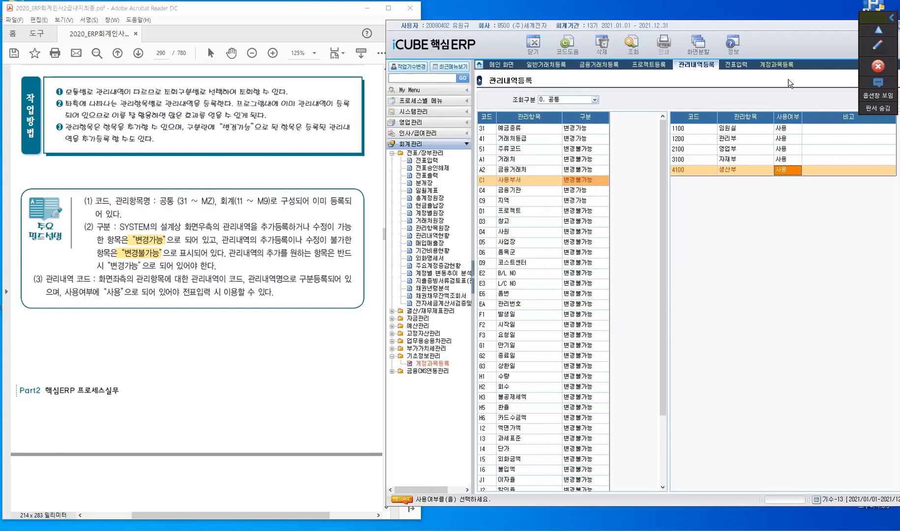
# Step: Read the 아이콘설명 and 참고사항 sections on textbook page 291
pyautogui.click(257, 238)
pyautogui.scroll(-4, 257, 239)
pyautogui.scroll(-3, 41, 202)
pyautogui.scroll(2, 38, 188)
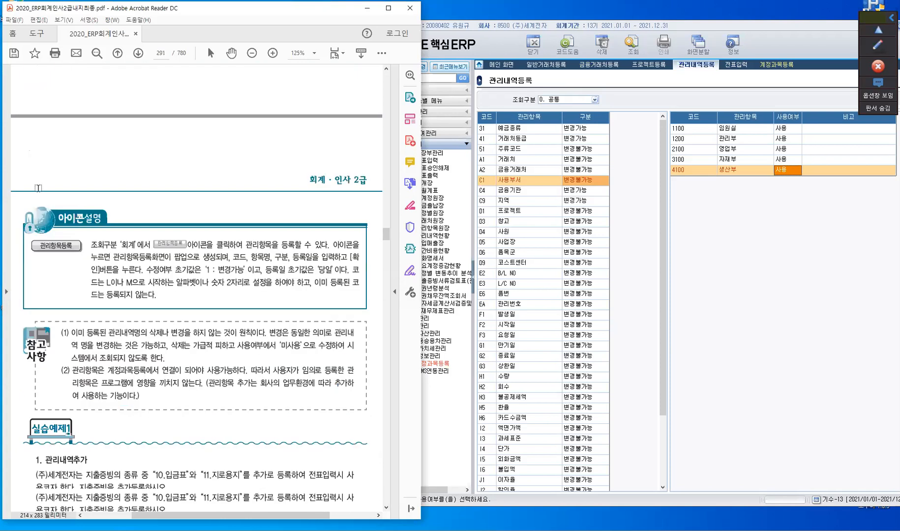
pyautogui.scroll(-3, 38, 188)
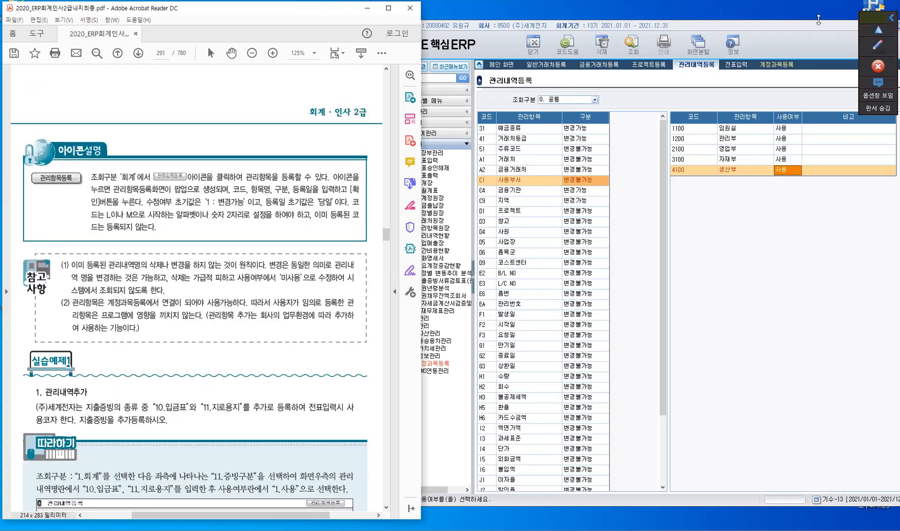
# Step: Return to the ERP, inspect the 사원 (D4) and 거래처등급 (41) management items, and place the window beside the textbook
pyautogui.click(707, 40)
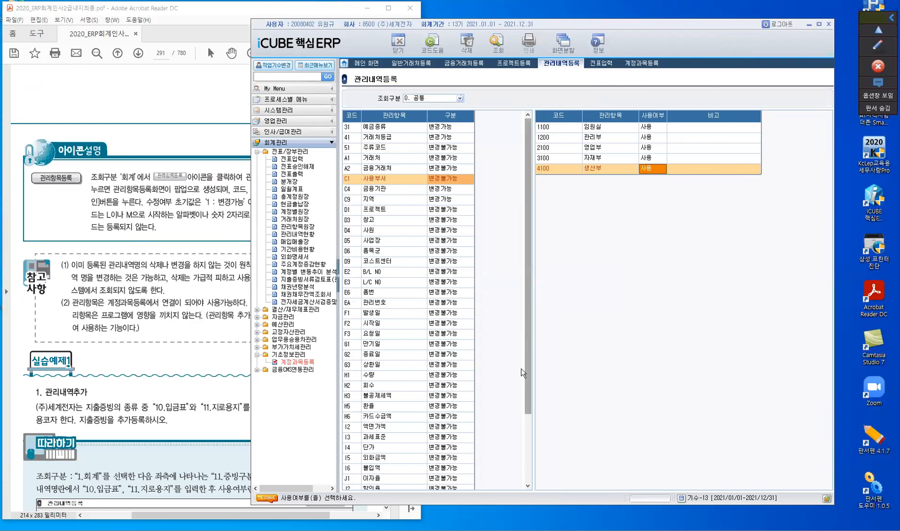
pyautogui.scroll(-3, 521, 368)
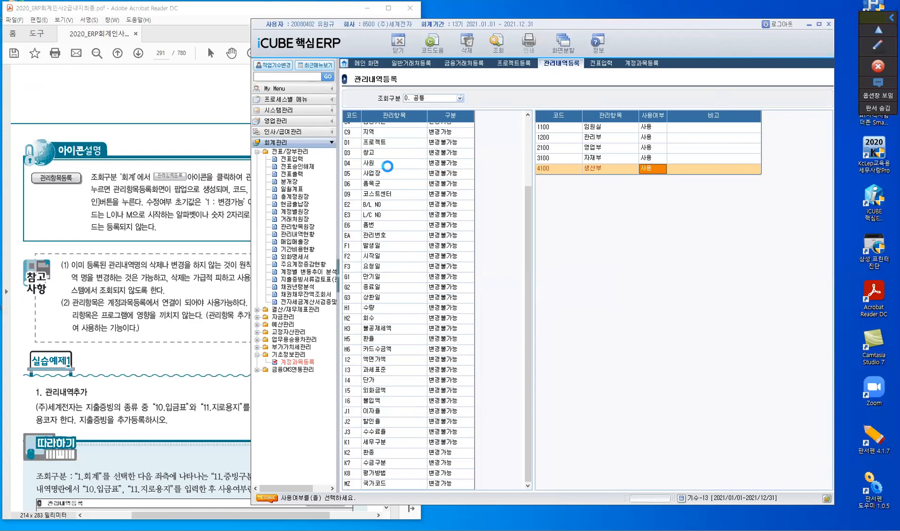
pyautogui.click(389, 176)
pyautogui.scroll(3, 390, 161)
pyautogui.click(392, 157)
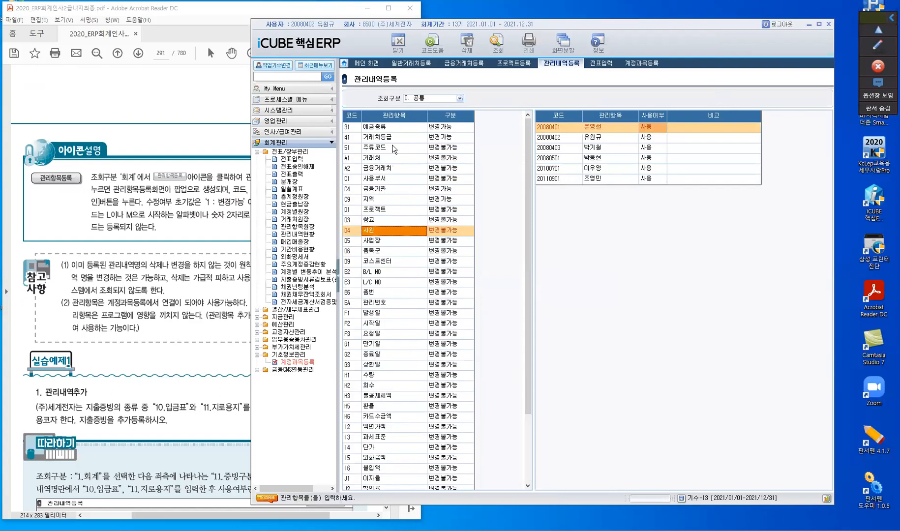
pyautogui.click(392, 139)
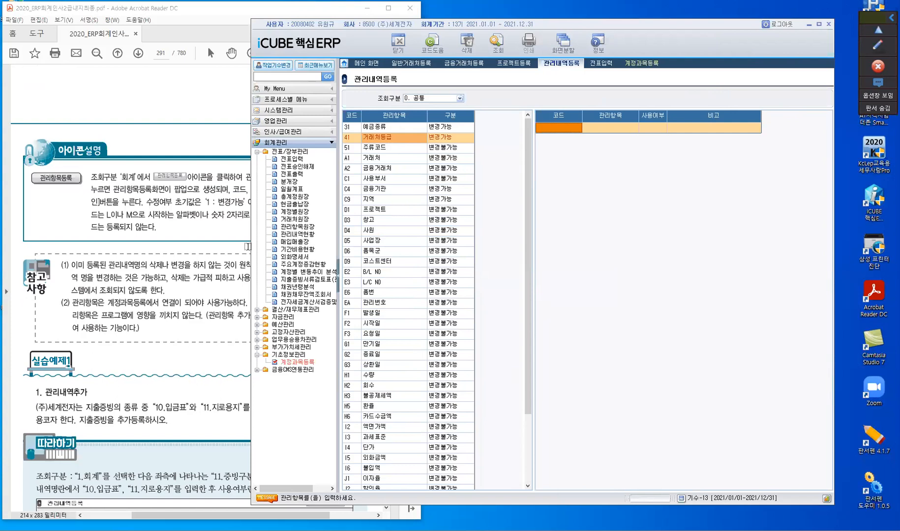
pyautogui.moveTo(605, 24)
pyautogui.mouseDown()
pyautogui.moveTo(495, 22)
pyautogui.moveTo(607, 42)
pyautogui.mouseUp()
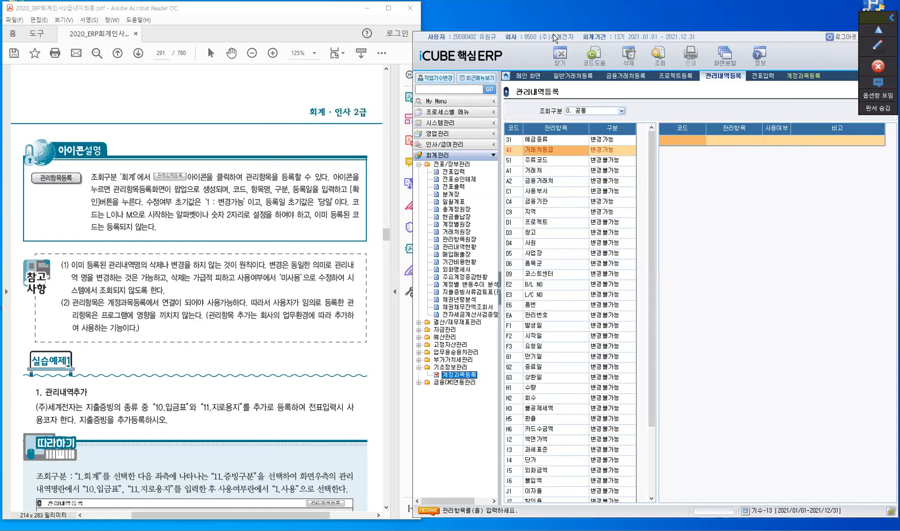
pyautogui.moveTo(554, 37); pyautogui.dragTo(549, 37)
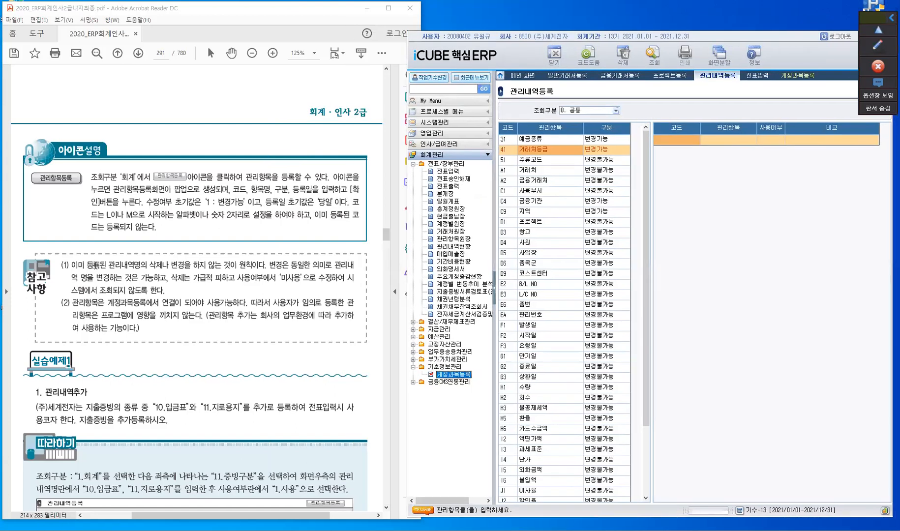
# Step: Read 실습예제1 and its 따라하기 instructions on adding management entries in the PDF textbook
pyautogui.click(108, 286)
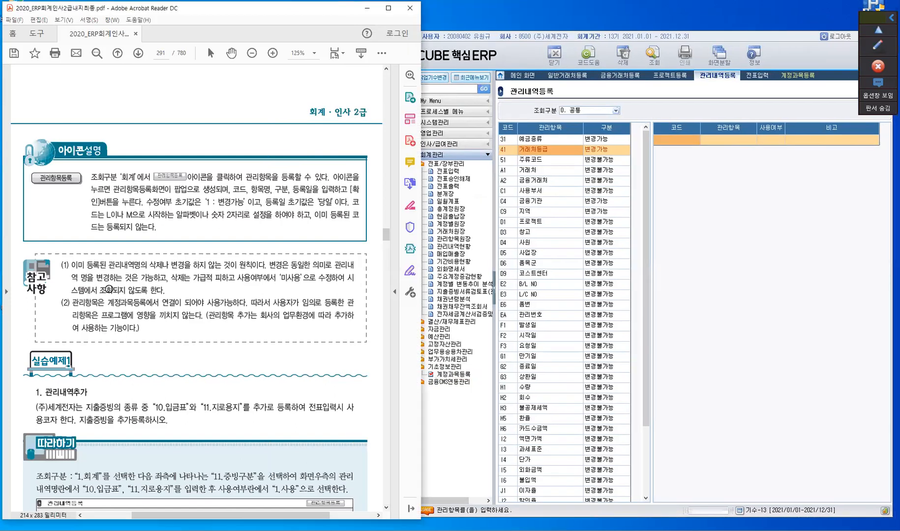
pyautogui.scroll(-5, 109, 288)
pyautogui.scroll(-1, 109, 289)
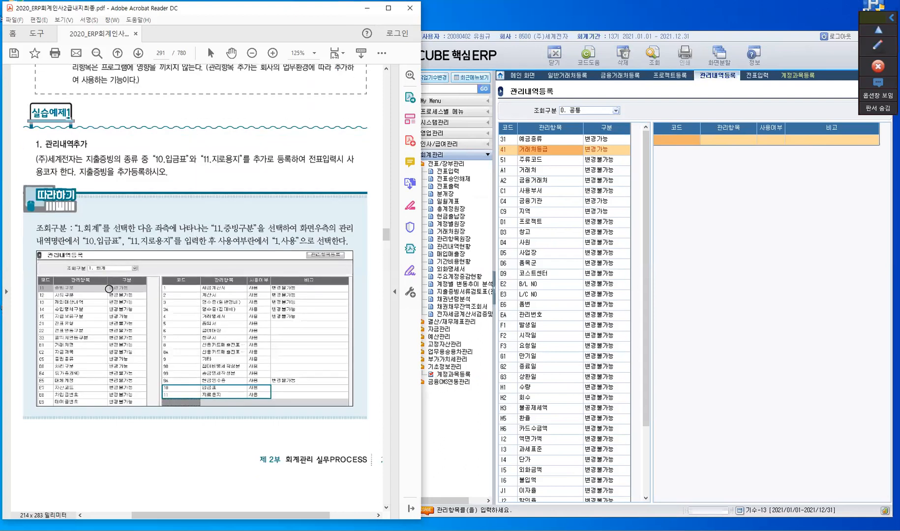
pyautogui.scroll(-1, 109, 289)
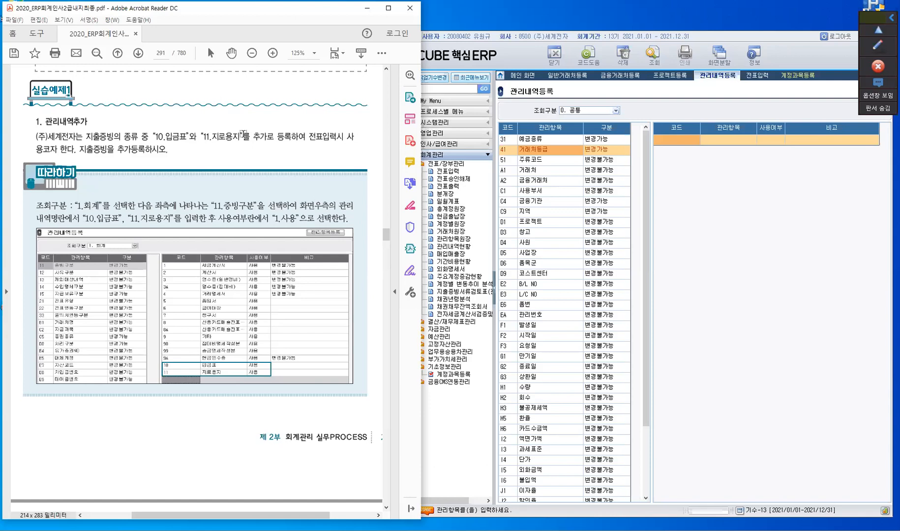
# Step: In 전표입력, start a 일반 voucher for the 15th with a 차변 line for 82200 차량유지비 of 50,000
pyautogui.click(755, 79)
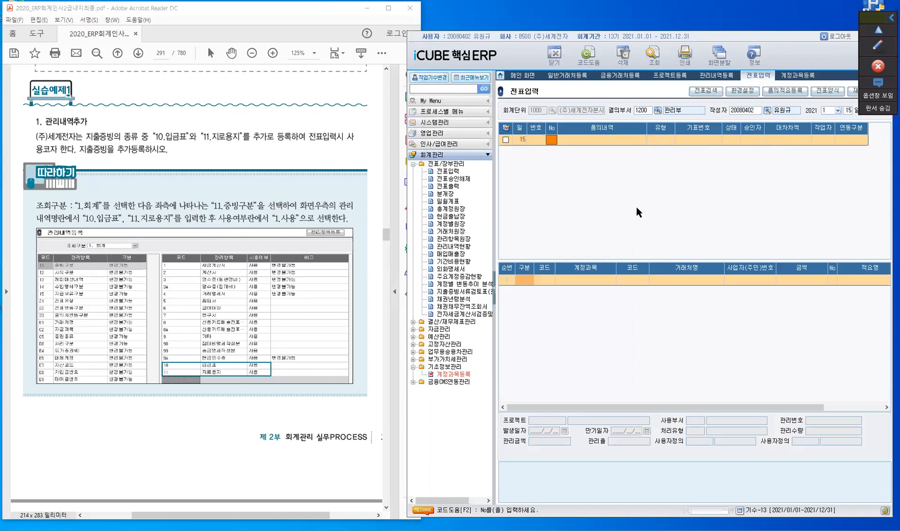
pyautogui.press('Return')
pyautogui.press('Return')
pyautogui.press('Return')
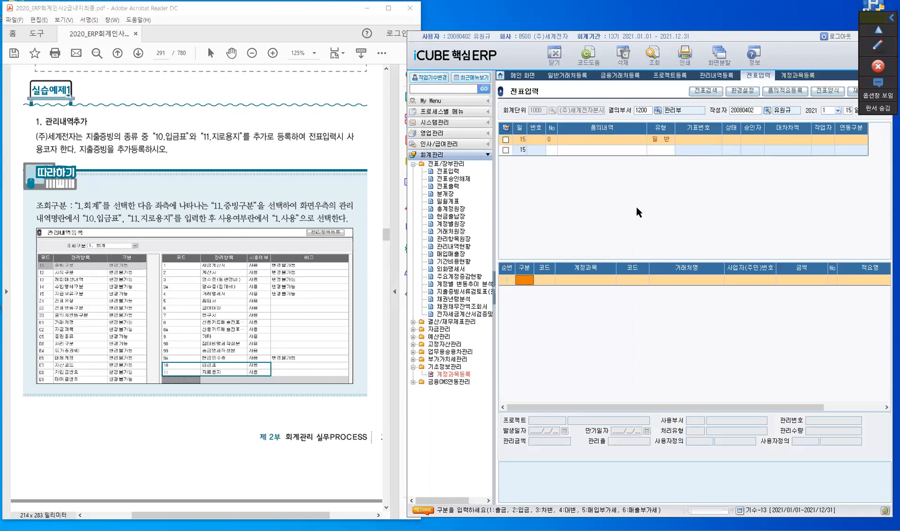
pyautogui.write('3')
pyautogui.press('Return')
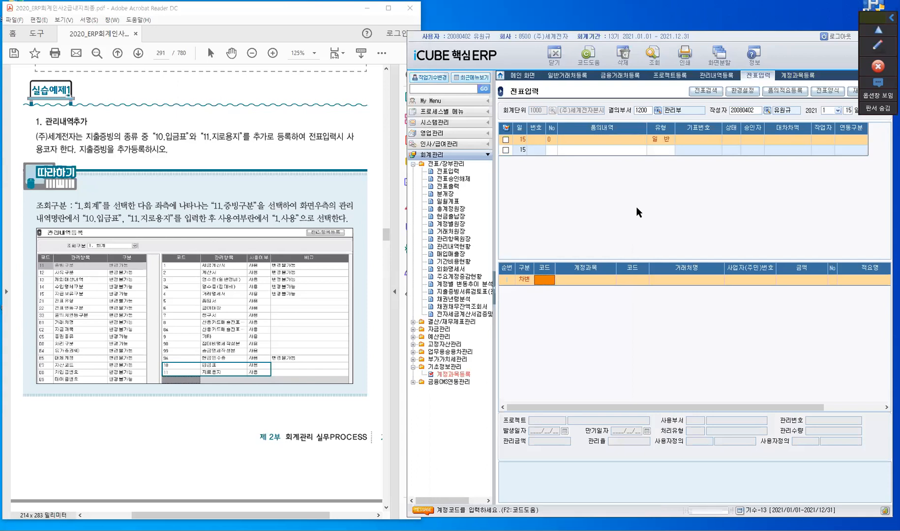
pyautogui.write('82200')
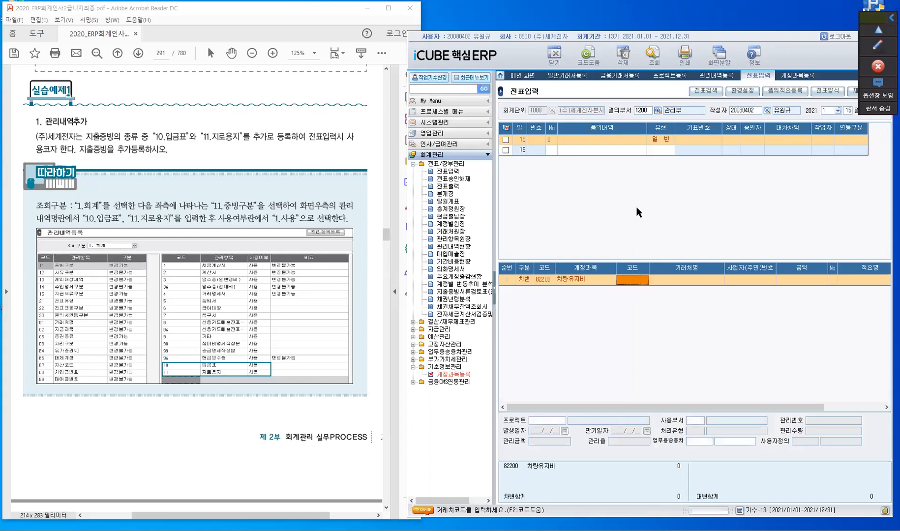
pyautogui.write('500000')
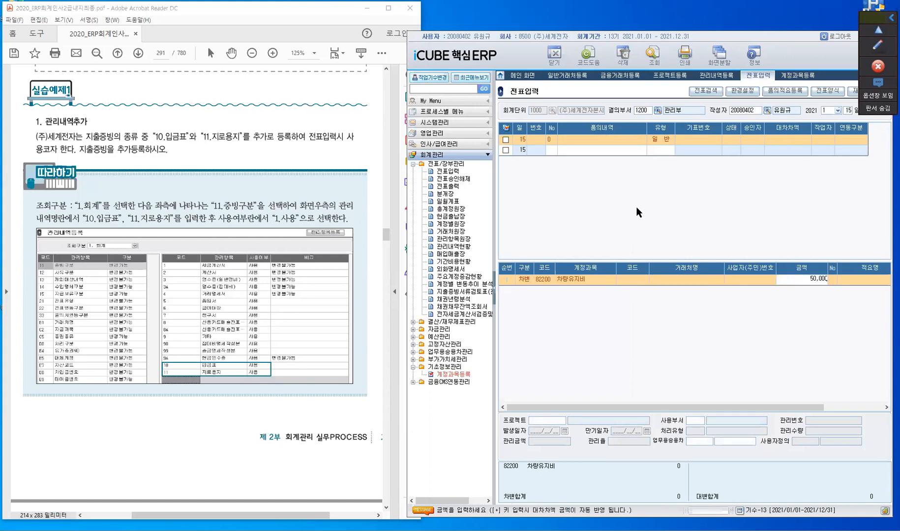
pyautogui.press('Return')
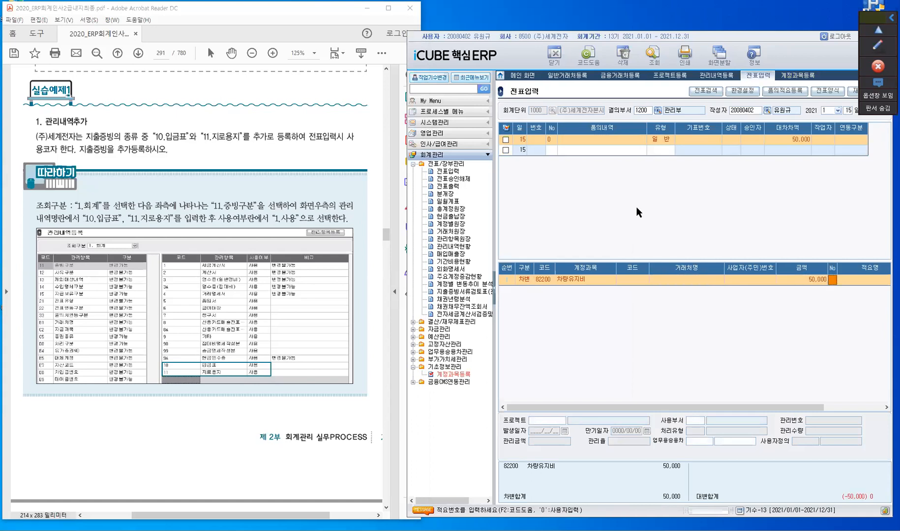
pyautogui.press('Return')
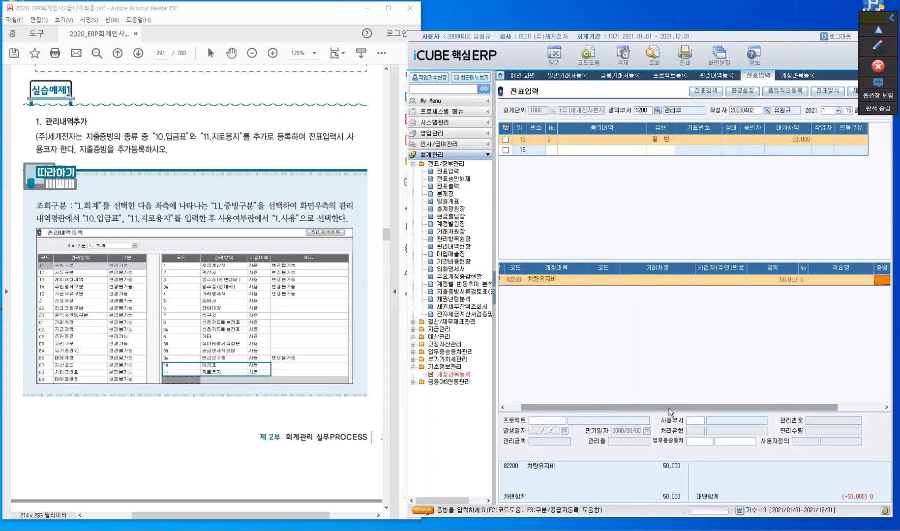
# Step: Look up the available 증빙 codes for the 차량유지비 line, review the whole list, and close it without choosing one
pyautogui.moveTo(669, 408); pyautogui.dragTo(715, 409)
pyautogui.click(845, 279)
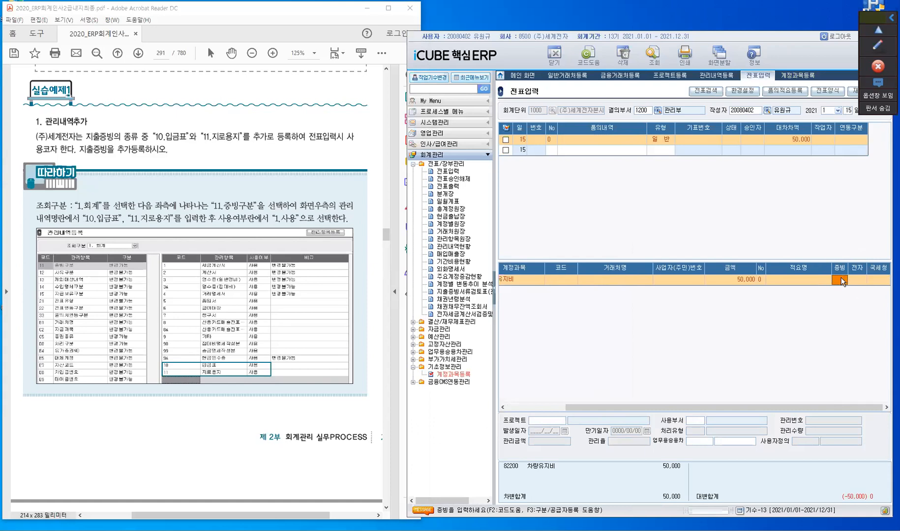
pyautogui.press('F2')
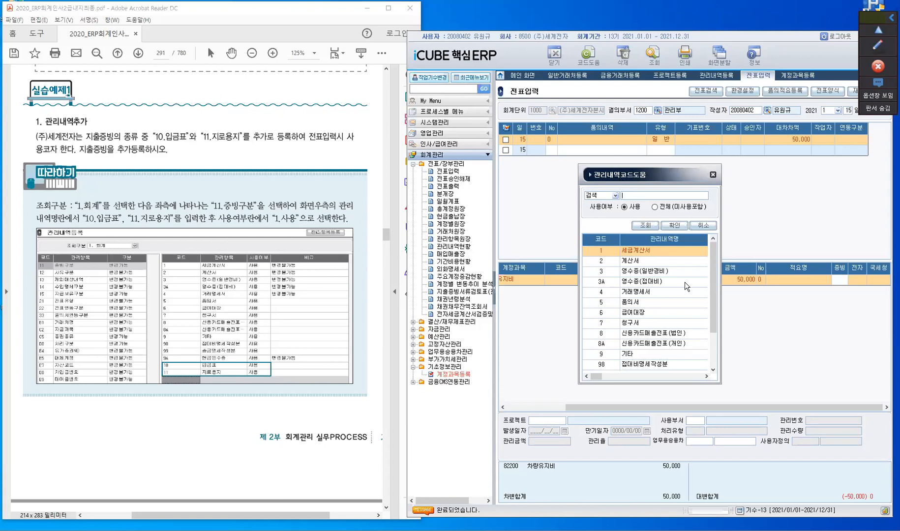
pyautogui.moveTo(715, 269); pyautogui.dragTo(721, 363)
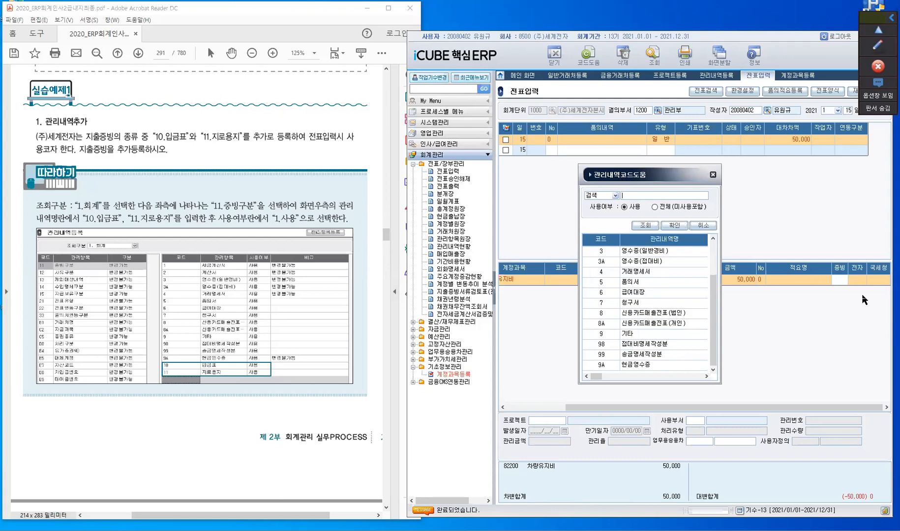
pyautogui.click(714, 176)
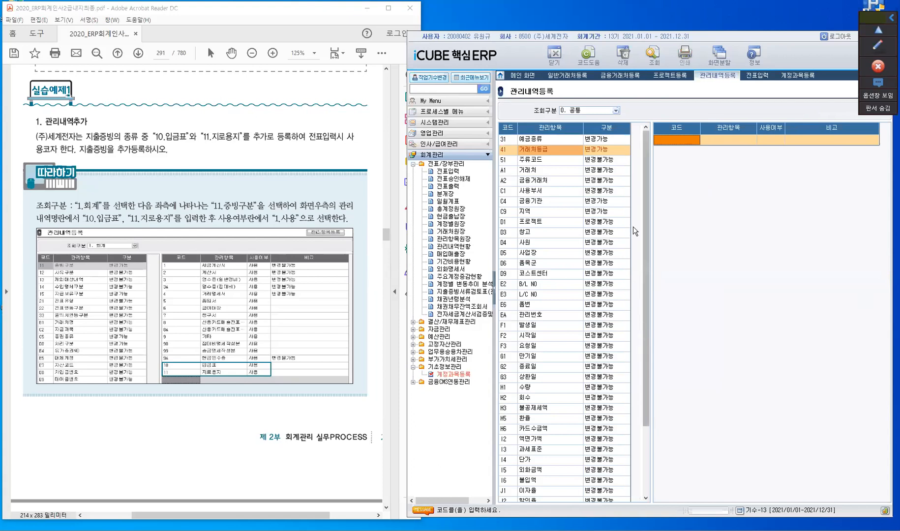
# Step: In 관리내역등록, set 조회구분 to 1. 회계 to list the 증빙구분 (11) entries, and shift the window to uncover its edge
pyautogui.click(615, 109)
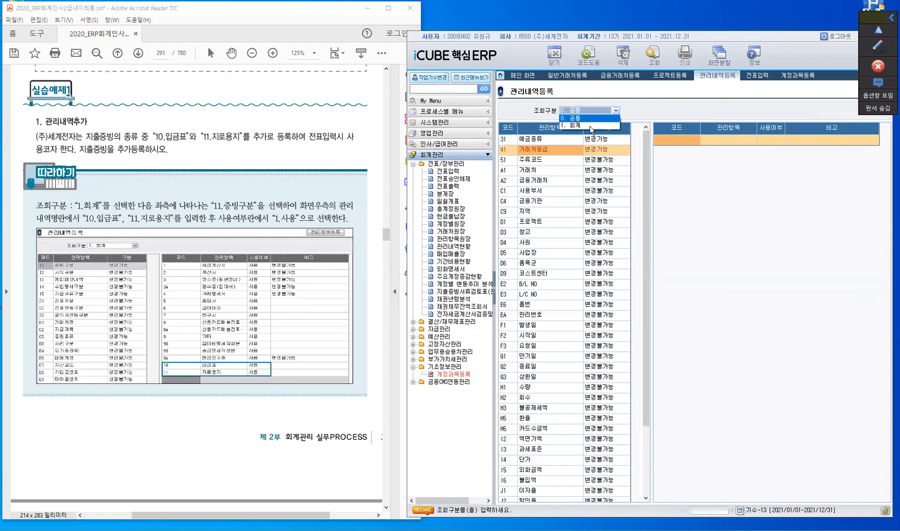
pyautogui.click(590, 126)
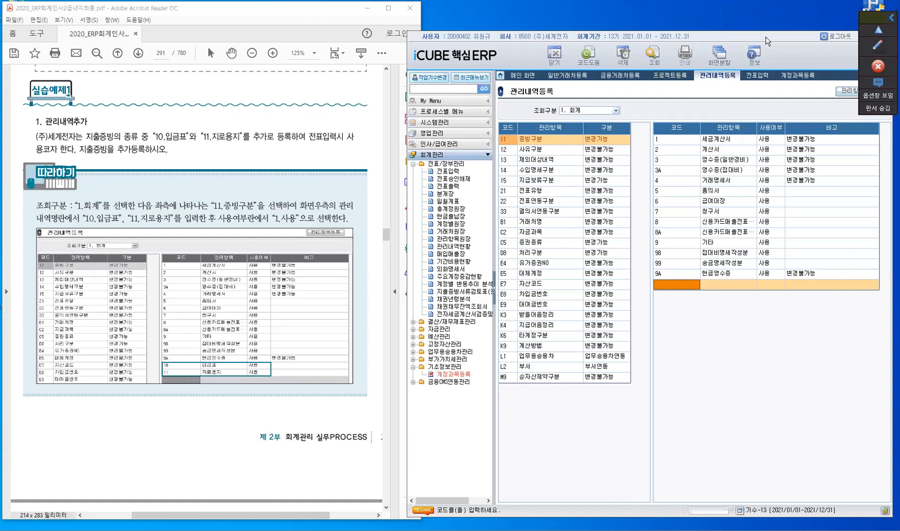
pyautogui.moveTo(767, 36); pyautogui.dragTo(738, 39)
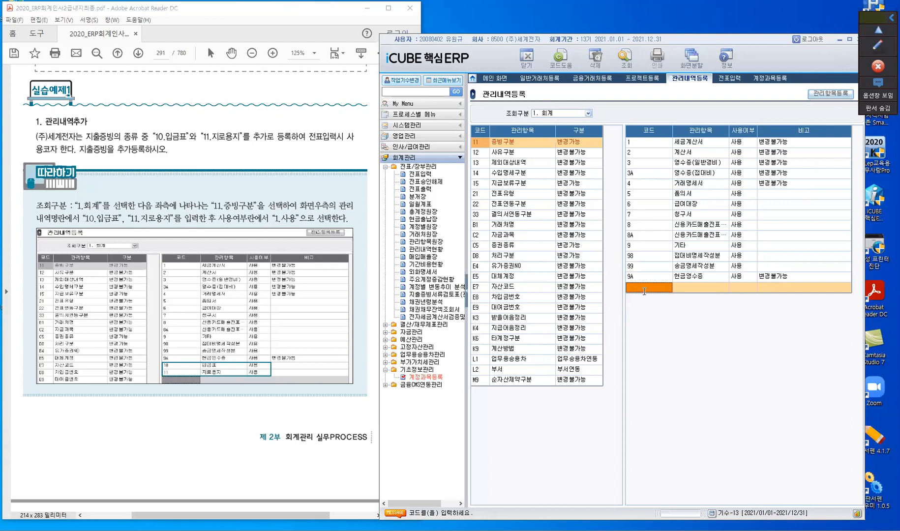
# Step: Add entry 10 입금표 under 증빙구분 (11) with 사용여부 set to 1. 사용
pyautogui.write('10')
pyautogui.press('Return')
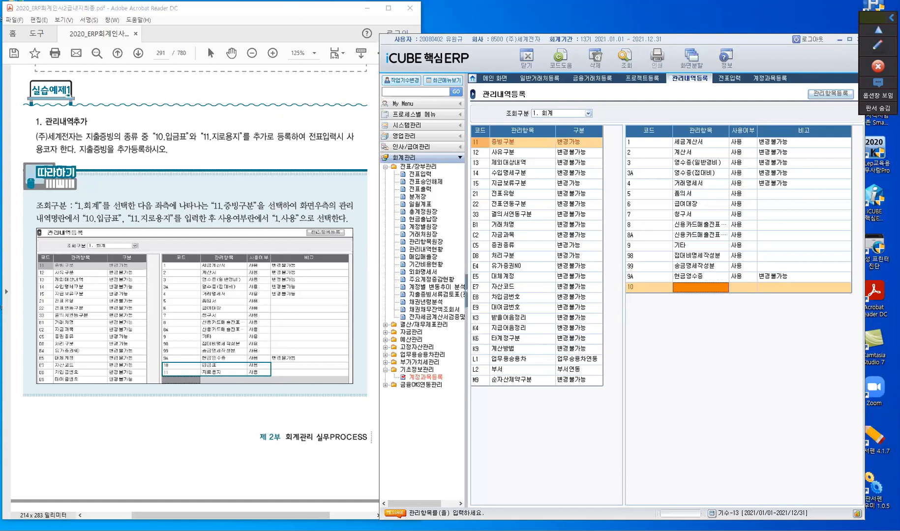
pyautogui.write('이ㅂ금')
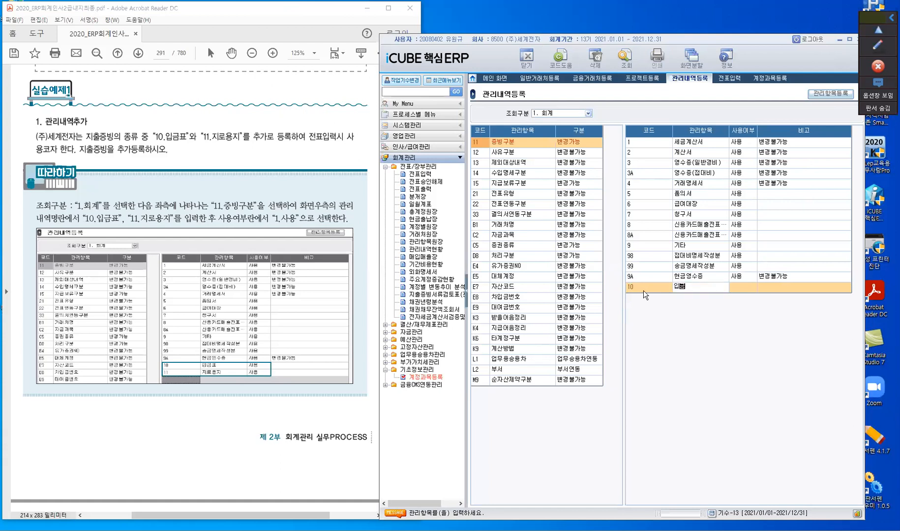
pyautogui.write('표')
pyautogui.press('Return')
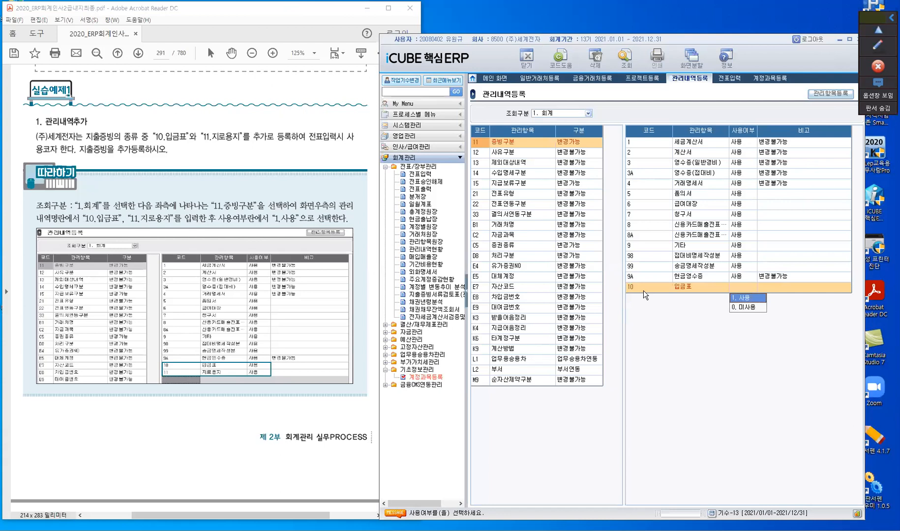
pyautogui.press('Return')
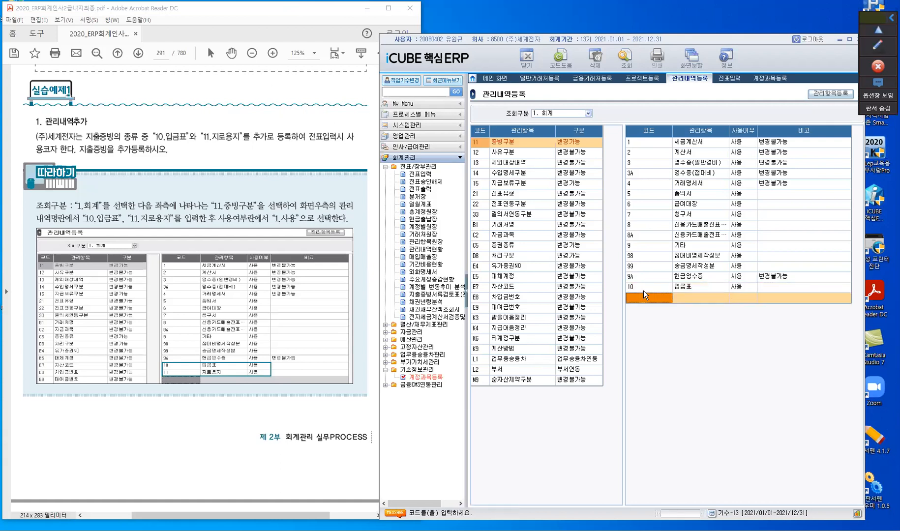
# Step: Add entry 11 지로용지 under 증빙구분 (11) with 사용여부 set to 1. 사용
pyautogui.write('11')
pyautogui.press('Return')
pyautogui.write('ㅈ')
pyautogui.write('ㅣ로용')
pyautogui.write('지로용')
pyautogui.press('Return')
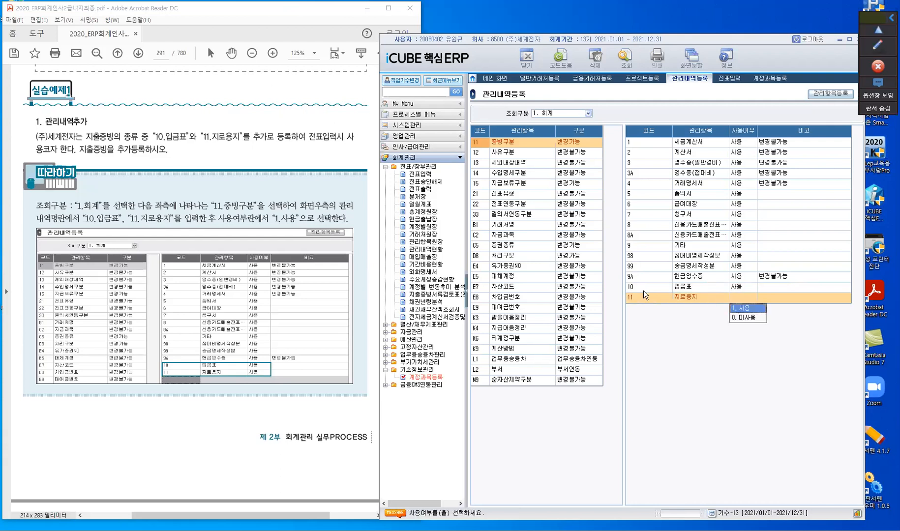
pyautogui.press('Return')
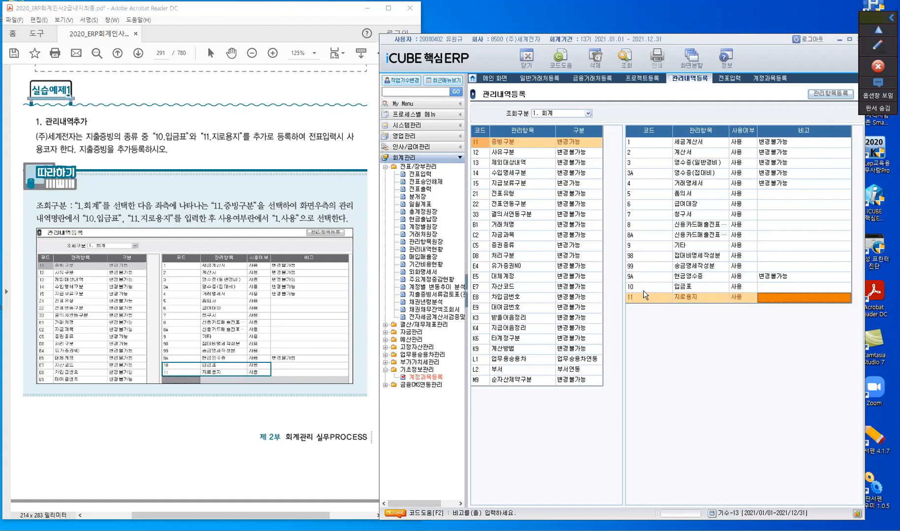
pyautogui.press('Return')
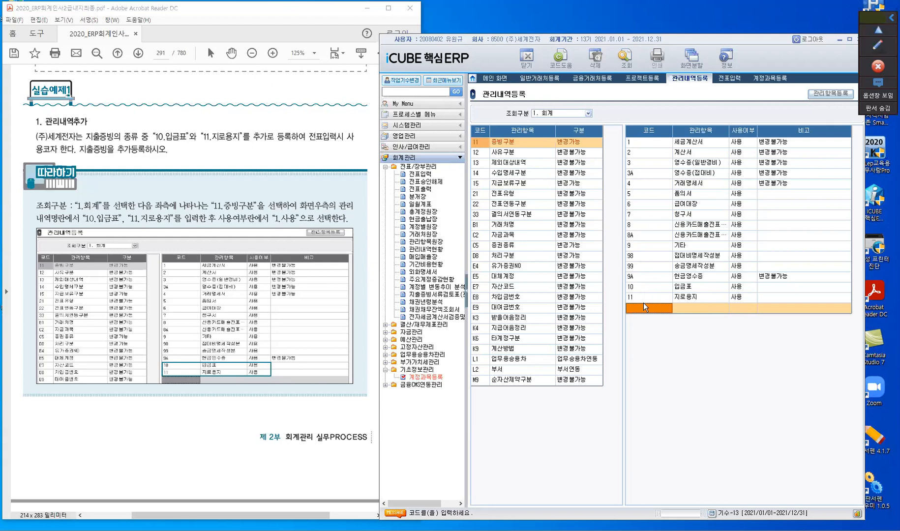
# Step: Switch to the textbook PDF, go to 실습예제2 on page 292, and highlight "광고형태" in the exercise text
pyautogui.click(165, 441)
pyautogui.scroll(-3, 165, 440)
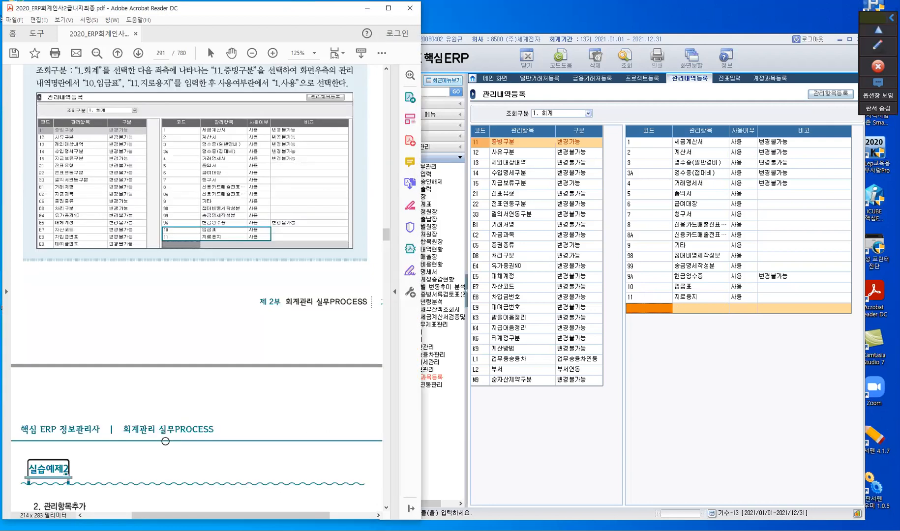
pyautogui.scroll(-8, 165, 441)
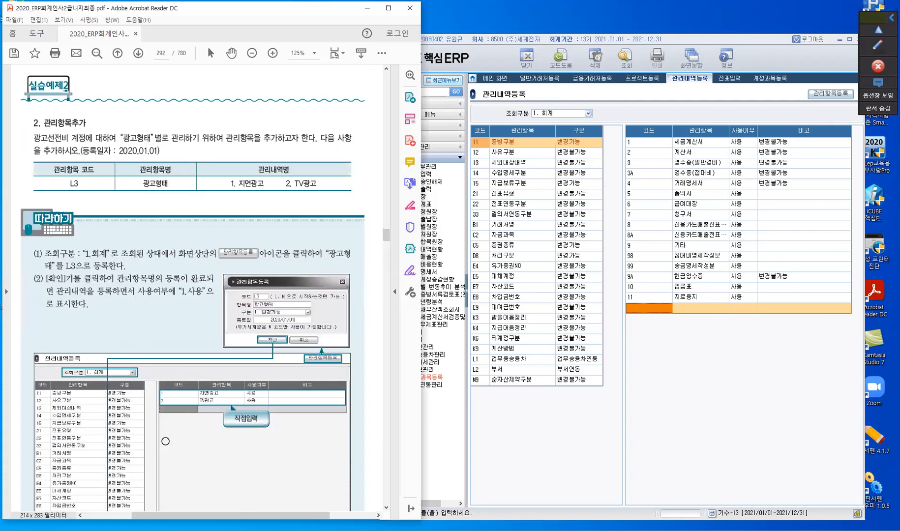
pyautogui.scroll(-1, 165, 441)
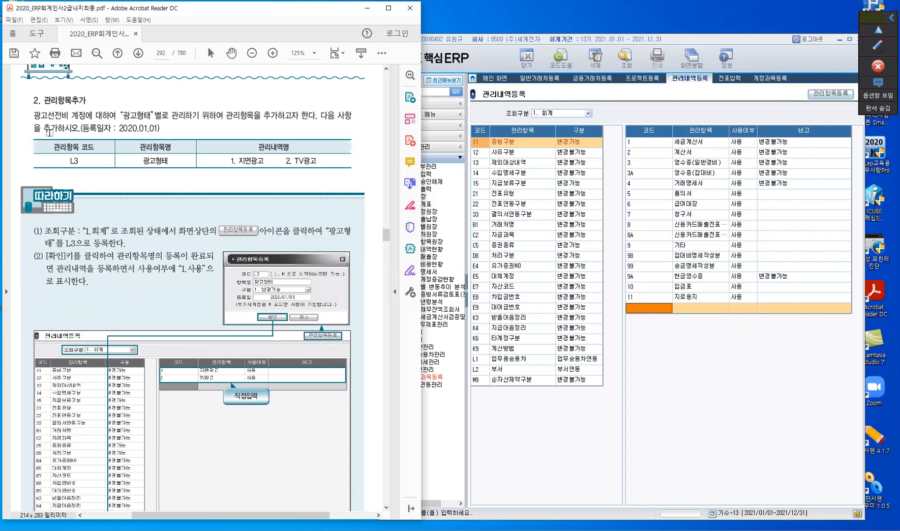
pyautogui.doubleClick(122, 116)
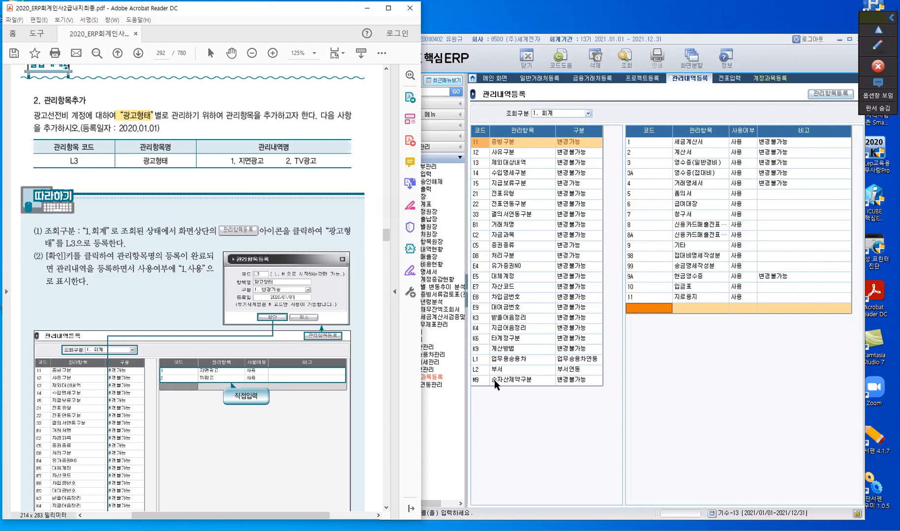
# Step: Return to iCUBE and list the entries registered under 사유구분 (12) in 관리내역등록
pyautogui.click(534, 164)
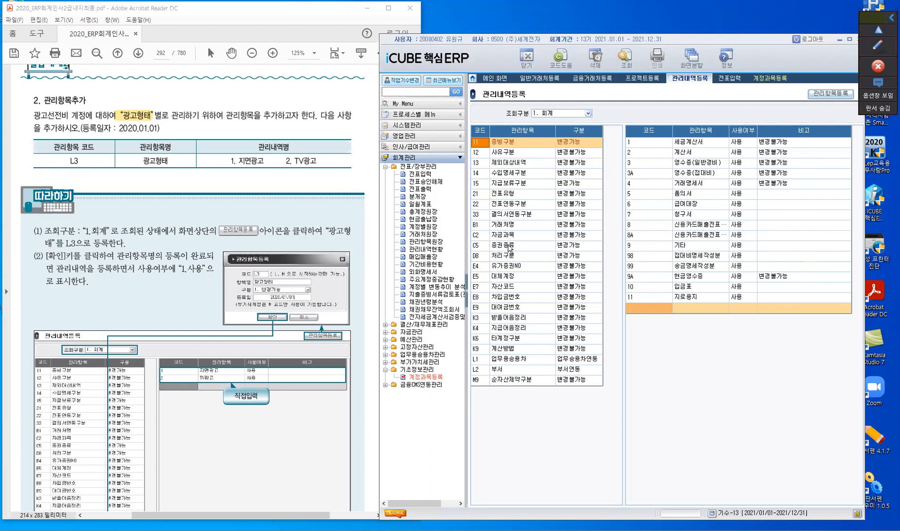
pyautogui.click(486, 154)
pyautogui.click(486, 154)
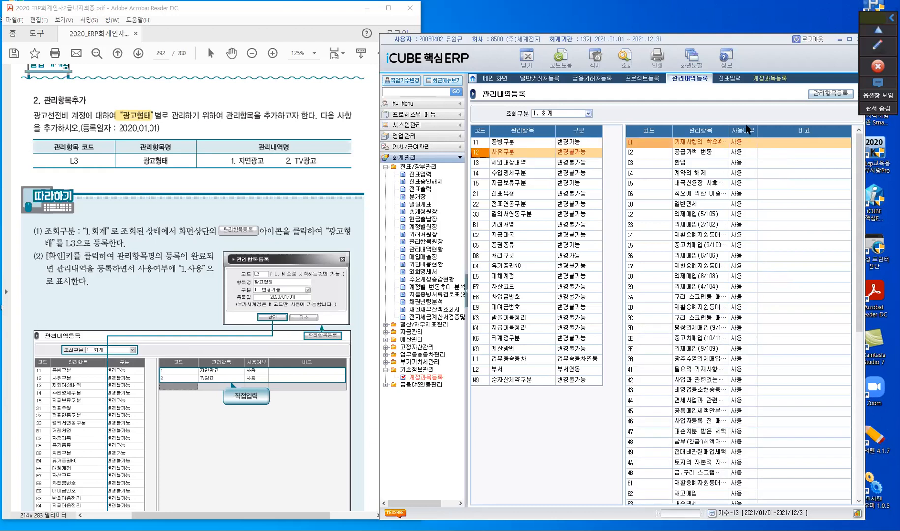
# Step: Start registering a new 관리항목 with code L3 and 항목명 광고형태
pyautogui.click(828, 100)
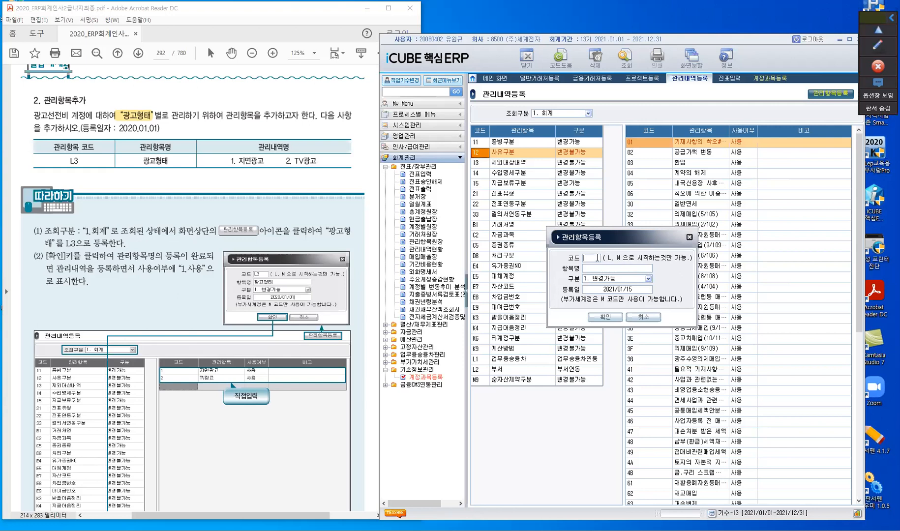
pyautogui.write('L')
pyautogui.write('3')
pyautogui.write('광')
pyautogui.write('고형태')
pyautogui.press('Tab')
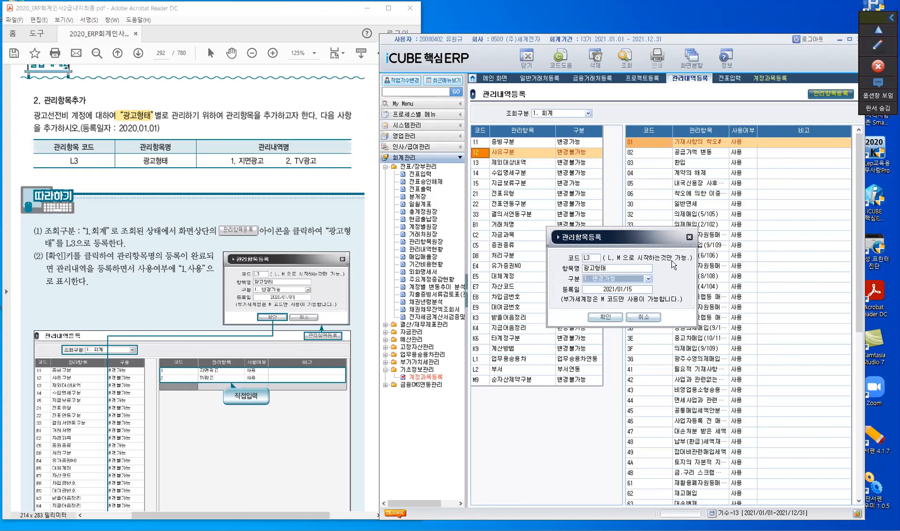
# Step: Set 구분 to 1. 변경가능 and 등록일 to 2020/01/01 for item L3, and register it
pyautogui.click(649, 280)
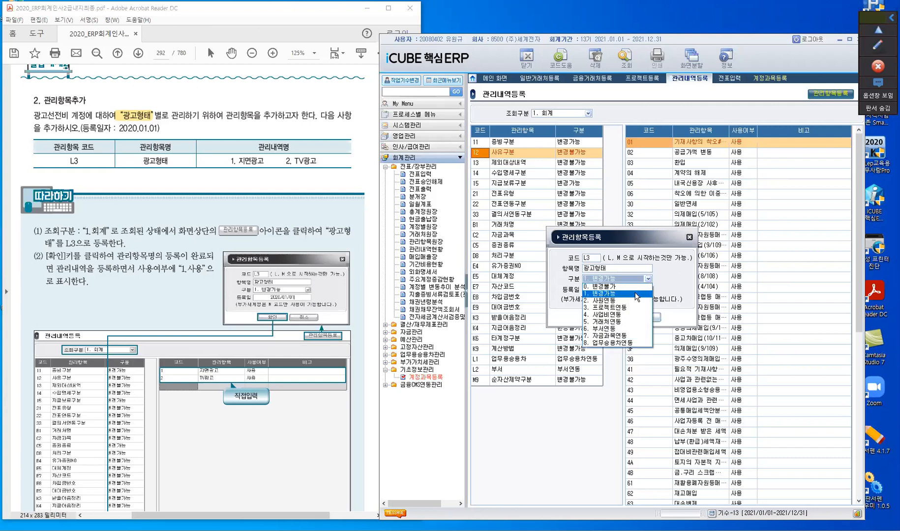
pyautogui.press('Up')
pyautogui.click(637, 294)
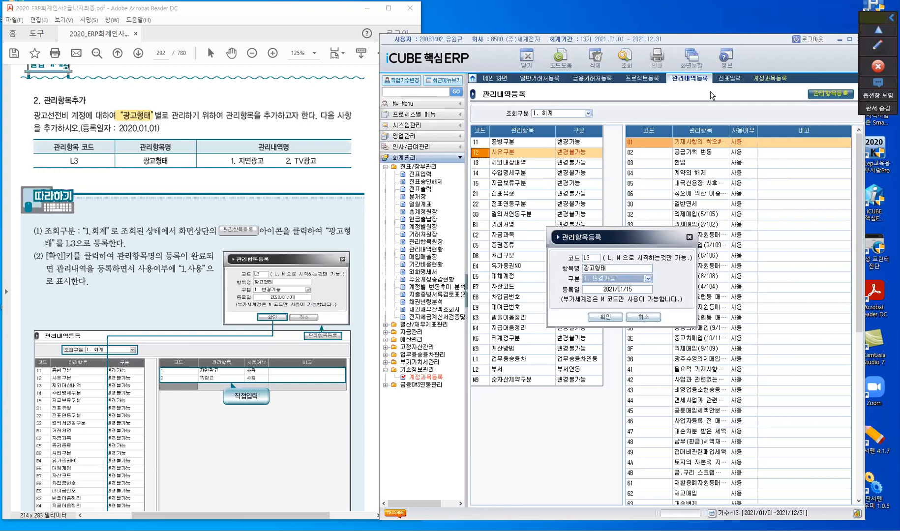
pyautogui.click(639, 291)
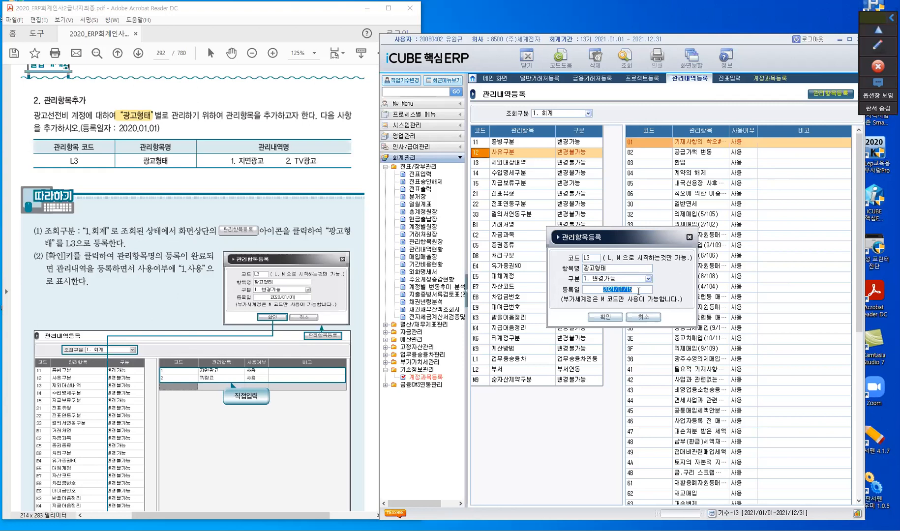
pyautogui.write('2020/01/01')
pyautogui.click(611, 319)
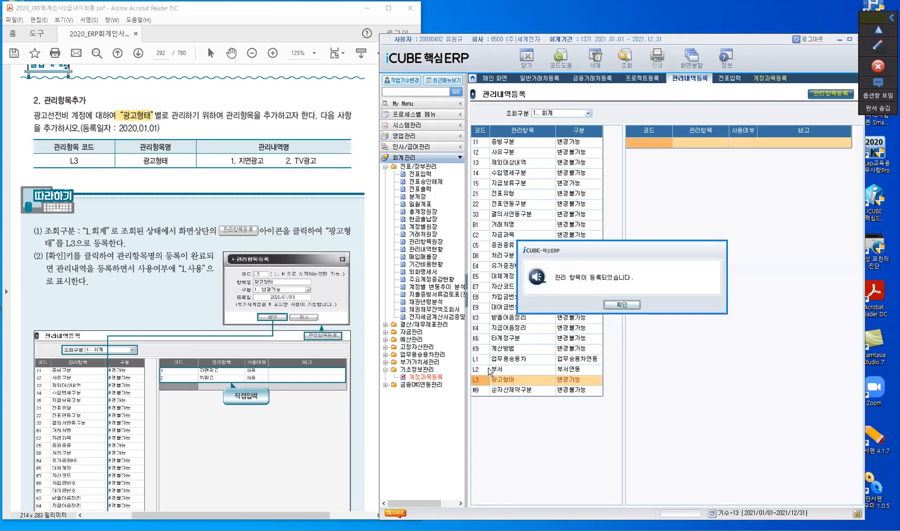
pyautogui.click(477, 380)
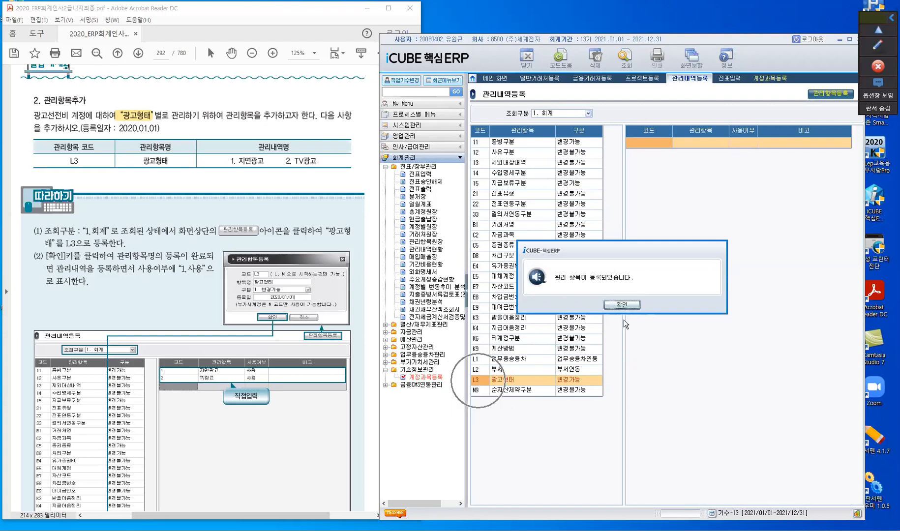
pyautogui.click(622, 304)
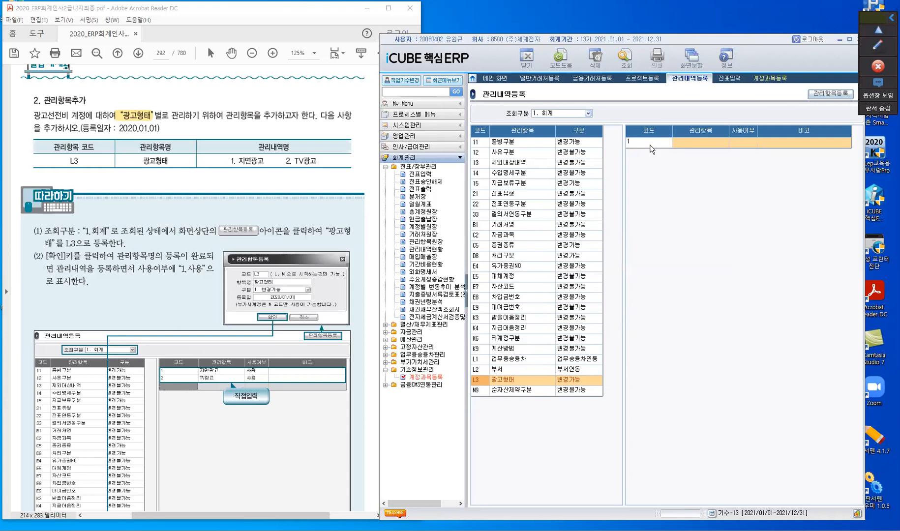
# Step: Add entry 1 지면광고 under 광고형태 (L3) with 사용여부 set to 1. 사용
pyautogui.press('Return')
pyautogui.write('ㅈㅣ면ㄱㅘㅇ고')
pyautogui.press('Return')
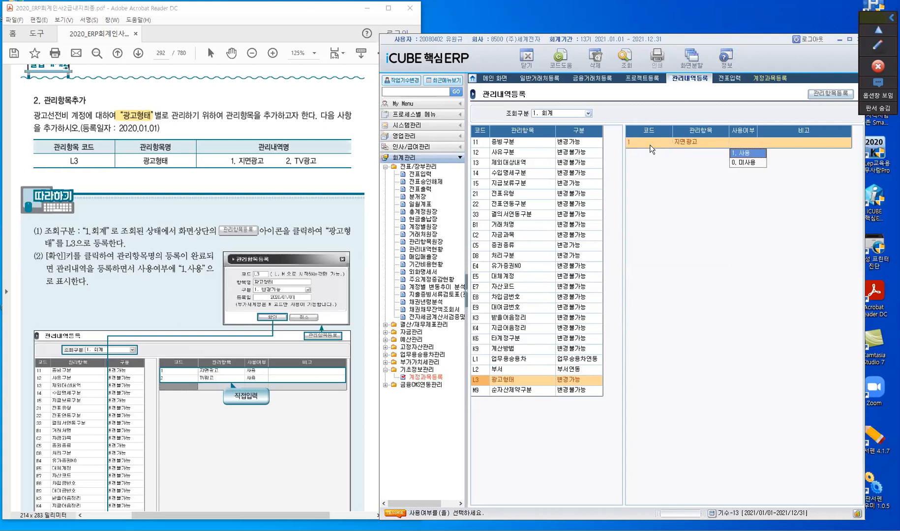
pyautogui.press('Return')
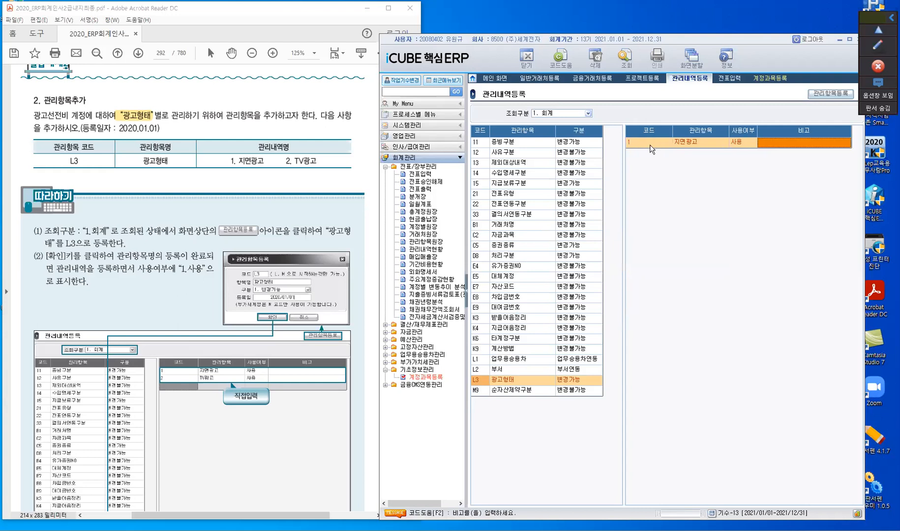
pyautogui.press('Return')
# Step: Add entry 2 TV광고 under 광고형태 (L3) with 사용여부 set to 1. 사용
pyautogui.write('2')
pyautogui.press('Return')
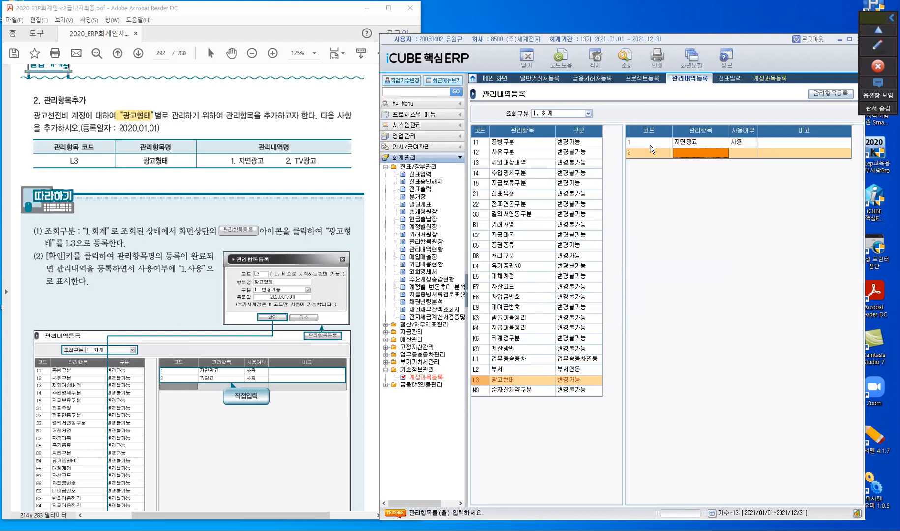
pyautogui.write('T')
pyautogui.write('M')
pyautogui.write('ㄱ')
pyautogui.write('ㅗㅏㅇ')
pyautogui.press('BackSpace')
pyautogui.press('BackSpace')
pyautogui.press('BackSpace')
pyautogui.write('광고')
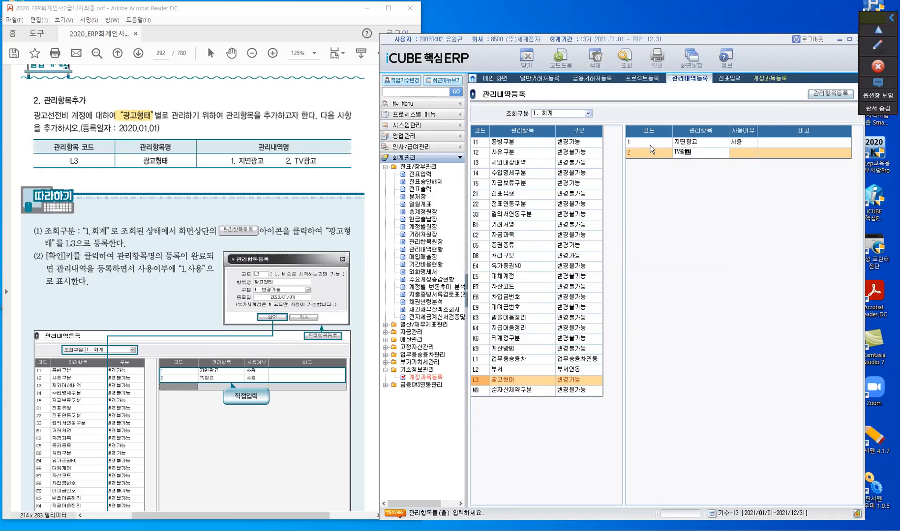
pyautogui.press('Return')
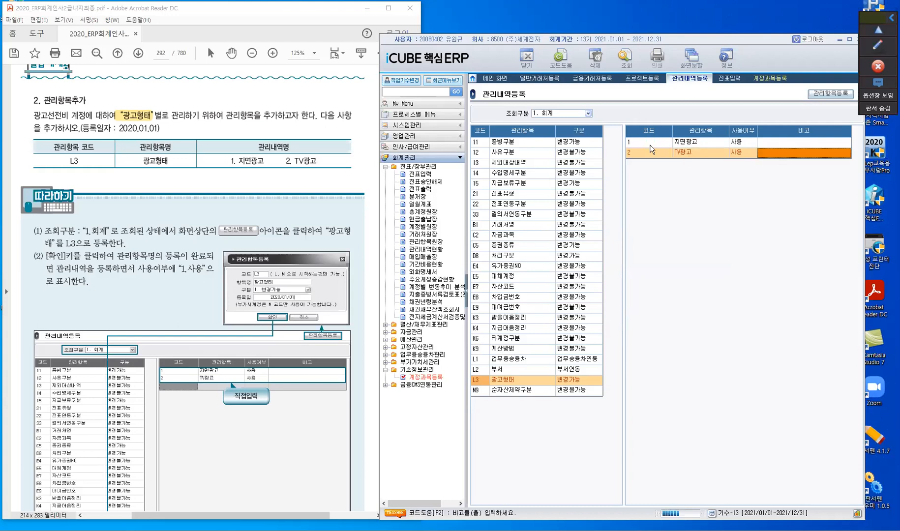
pyautogui.press('Return')
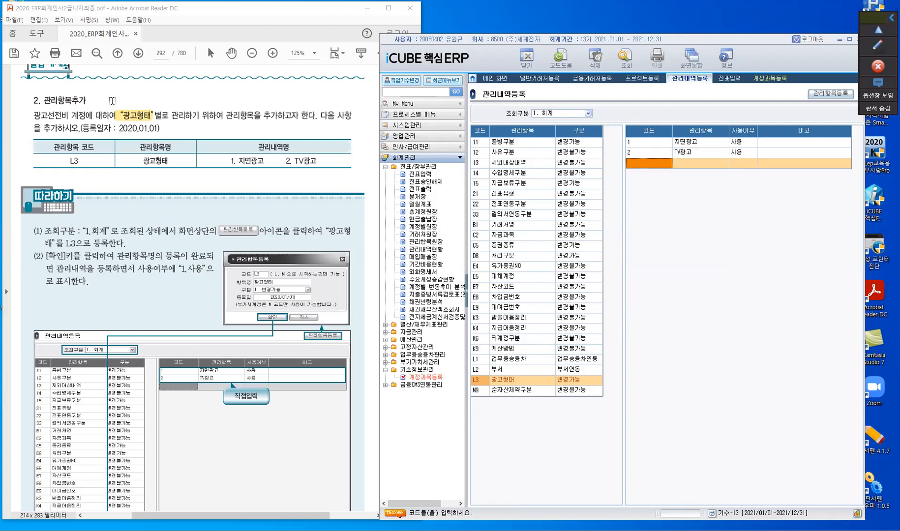
# Step: Highlight 광고선전비 in the textbook exercise, and reload 전표입력 in iCUBE to discard the unfinished 차량유지비 voucher
pyautogui.moveTo(29, 117); pyautogui.dragTo(68, 117)
pyautogui.click(731, 79)
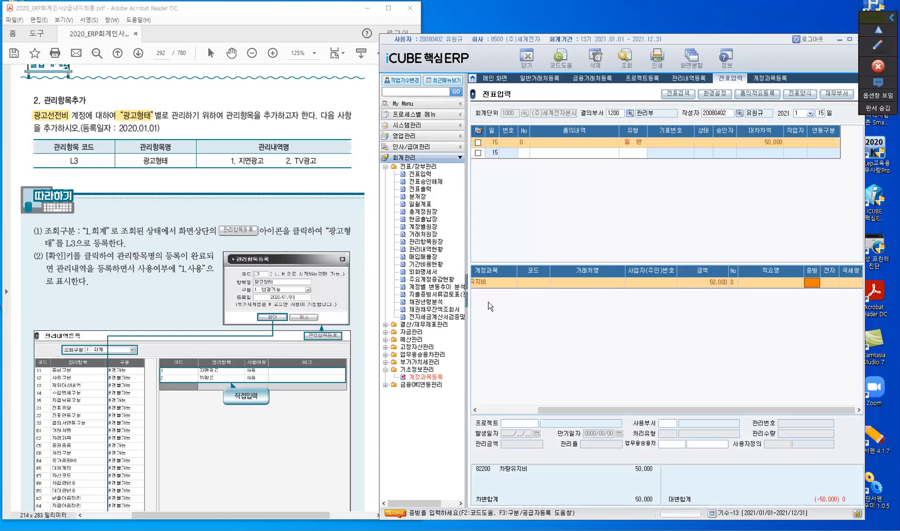
pyautogui.moveTo(660, 413); pyautogui.dragTo(559, 417)
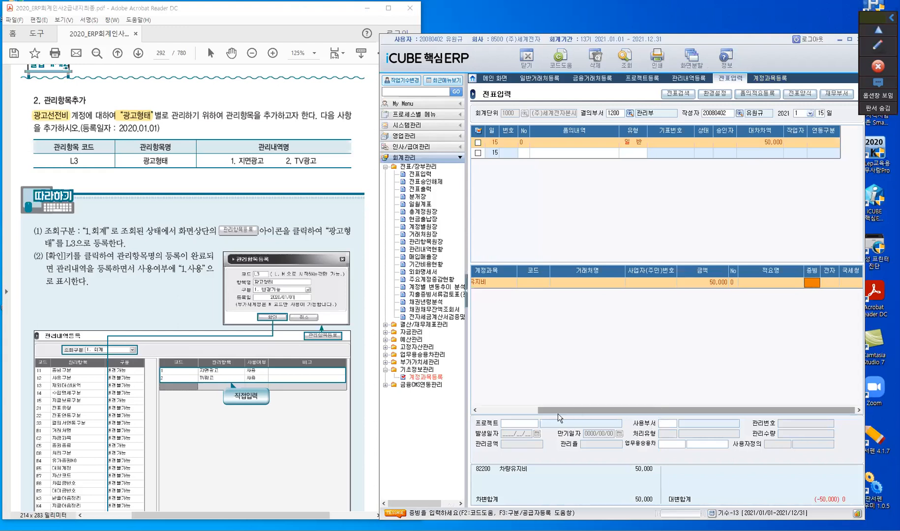
pyautogui.click(624, 58)
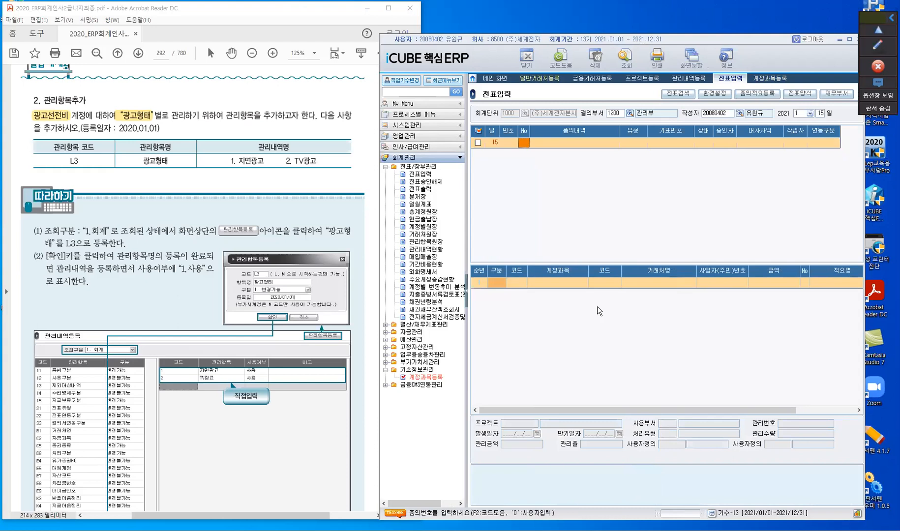
# Step: Start a 일반 voucher for the 15th with a 차변 line for account 83300 광고선전비
pyautogui.press('Return')
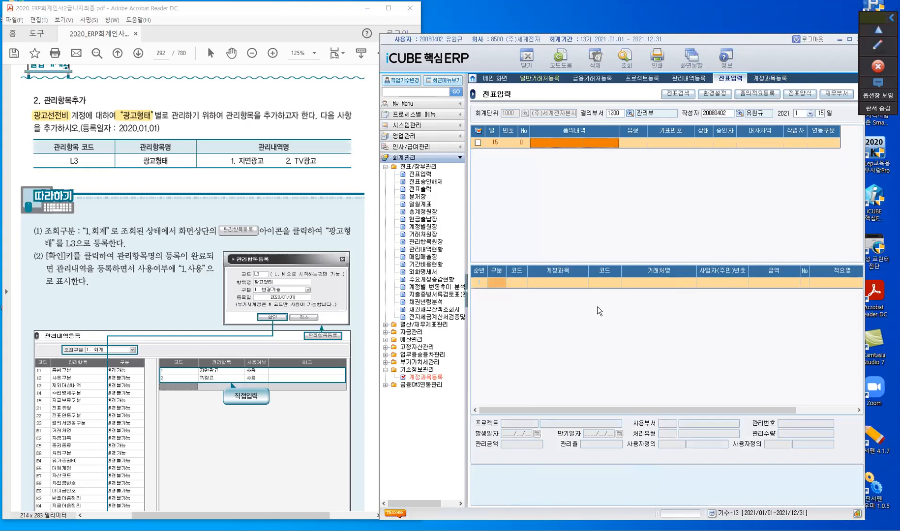
pyautogui.press('Return')
pyautogui.write('3')
pyautogui.press('Return')
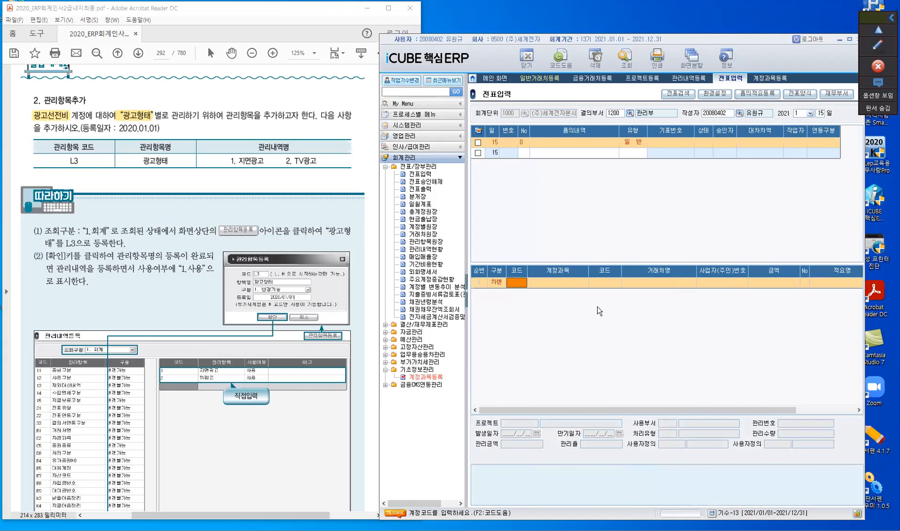
pyautogui.write('광ㄱㅗ')
pyautogui.press('Down')
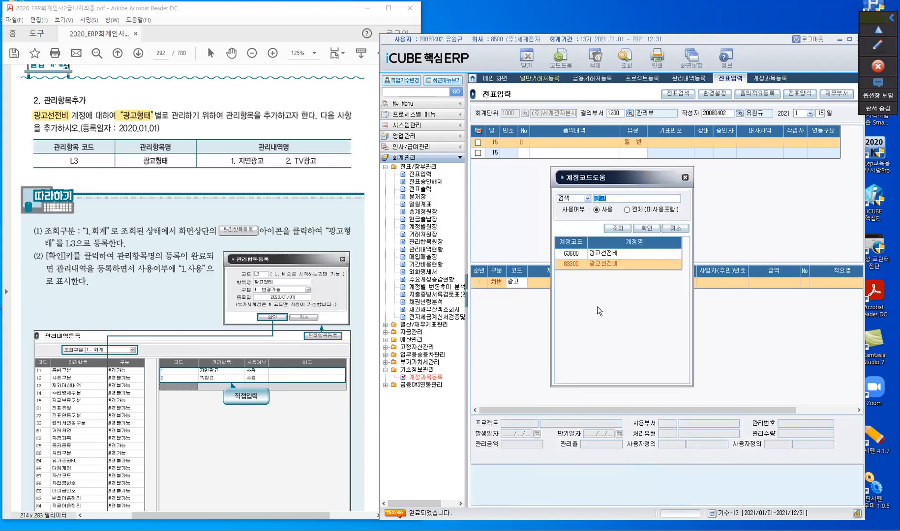
pyautogui.press('Return')
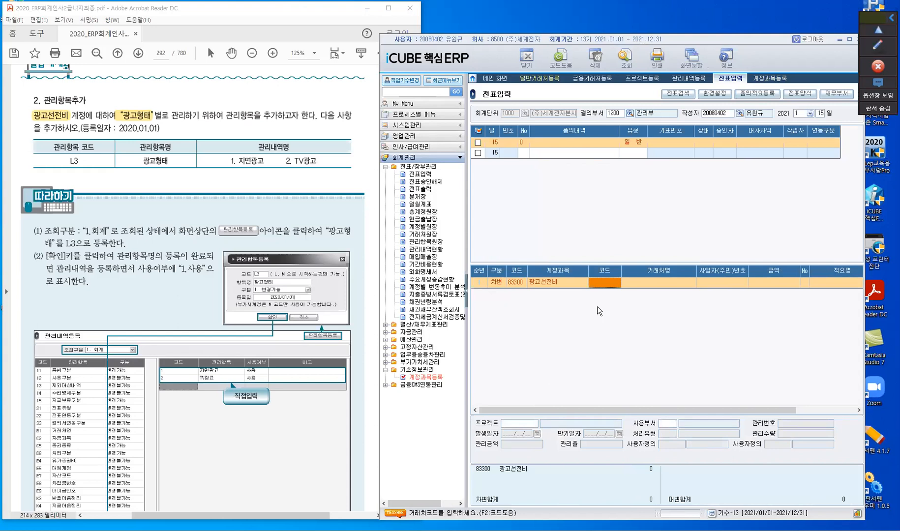
# Step: Enter 5,000,000 on the 광고선전비 line, move past 증빙 to the management fields, and reload 전표입력 to discard the voucher
pyautogui.press('Return')
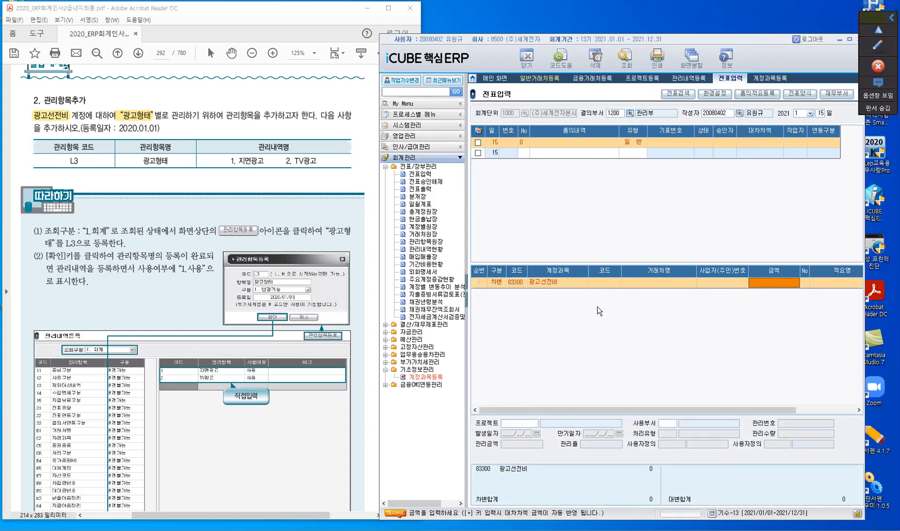
pyautogui.write('5,000,000')
pyautogui.press('Return')
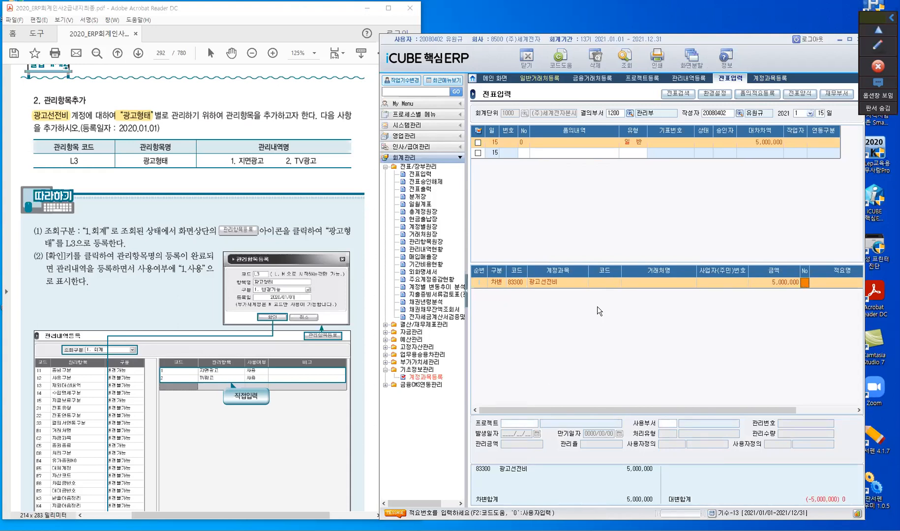
pyautogui.press('Return')
pyautogui.press('Return')
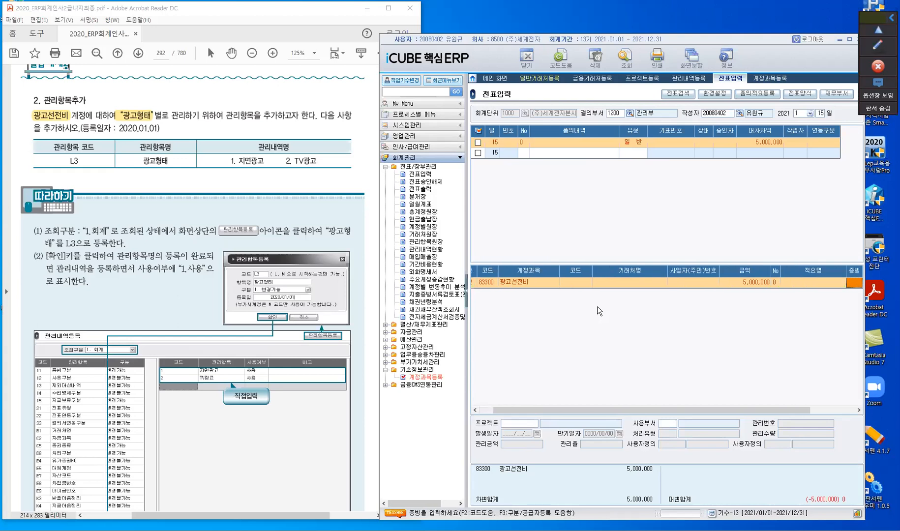
pyautogui.press('Return')
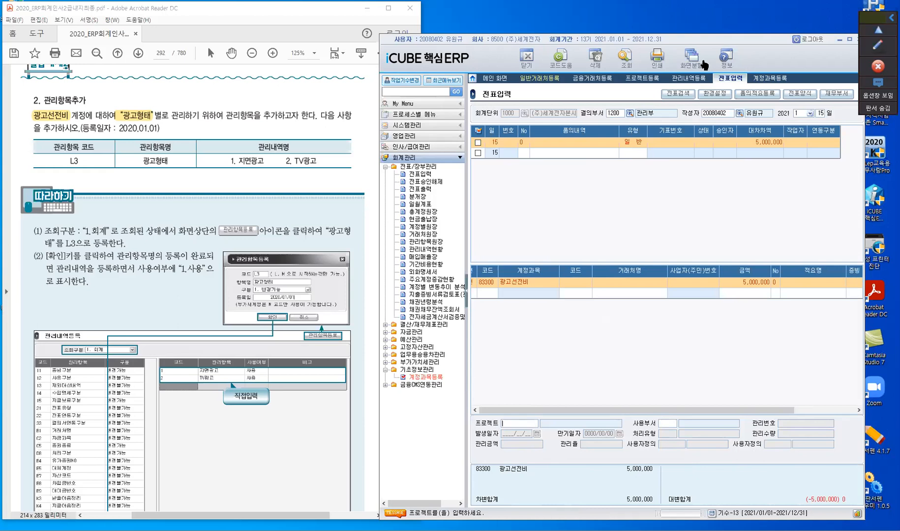
pyautogui.click(626, 60)
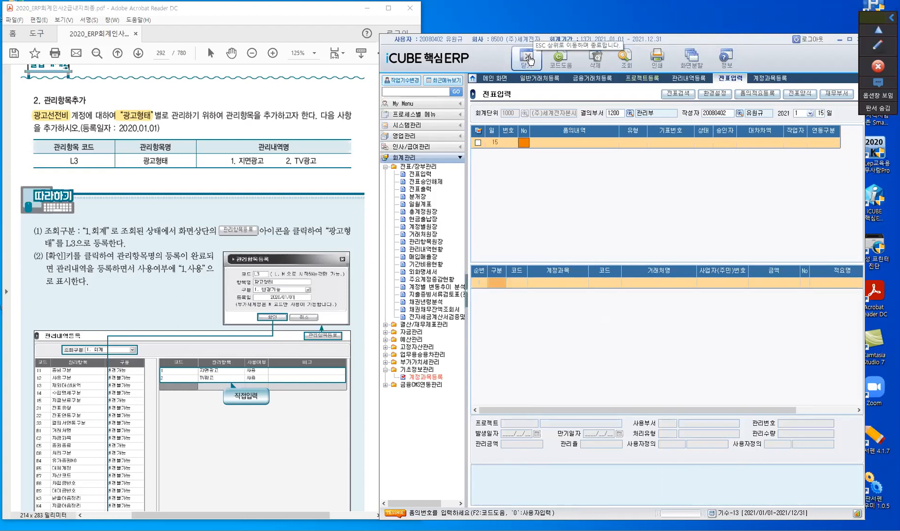
# Step: Close 전표입력, review 관리내역등록, and select account 83300 광고선전비 in 계정과목등록
pyautogui.click(529, 60)
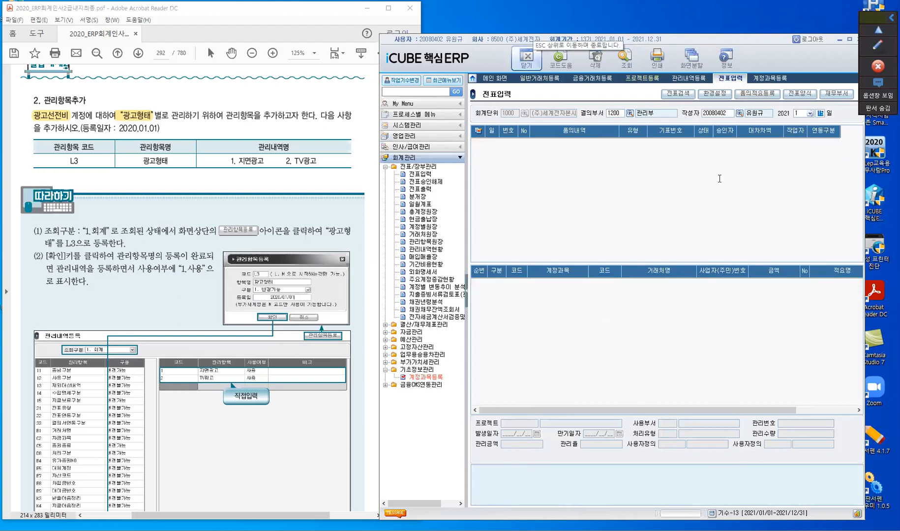
pyautogui.click(690, 80)
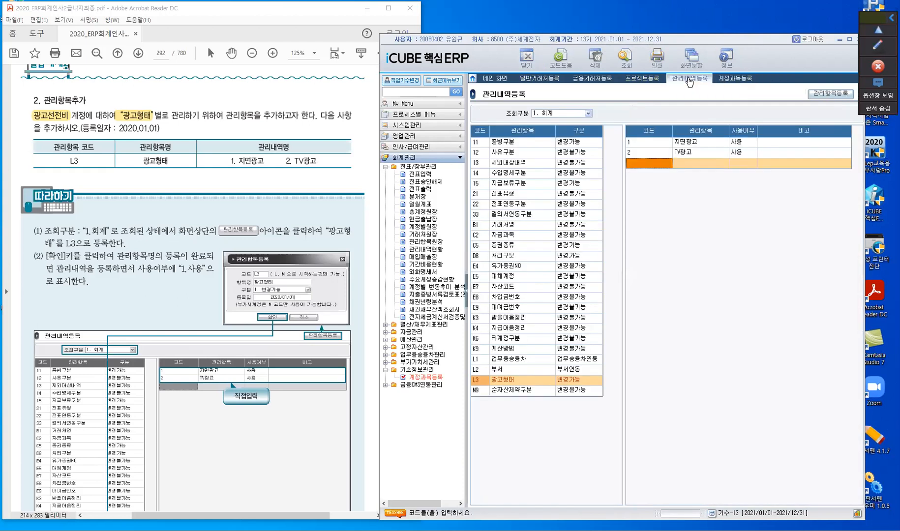
pyautogui.click(736, 80)
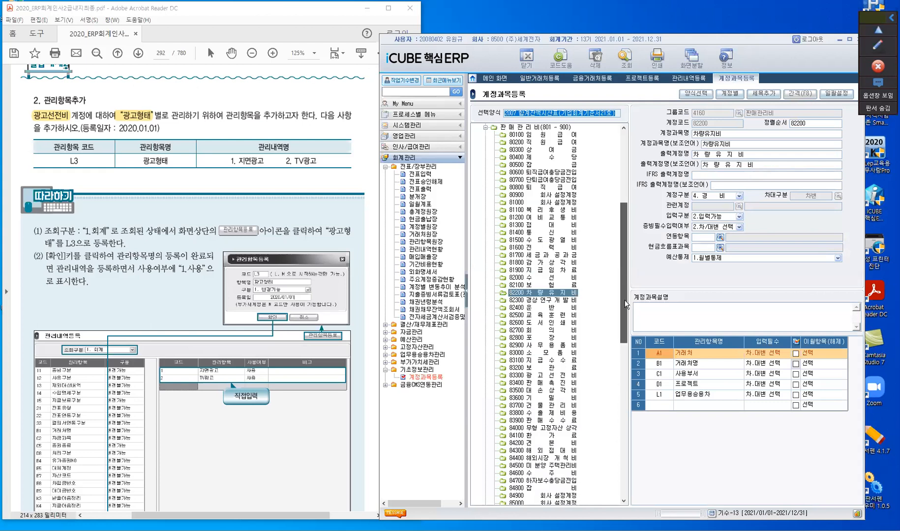
pyautogui.scroll(-5, 625, 304)
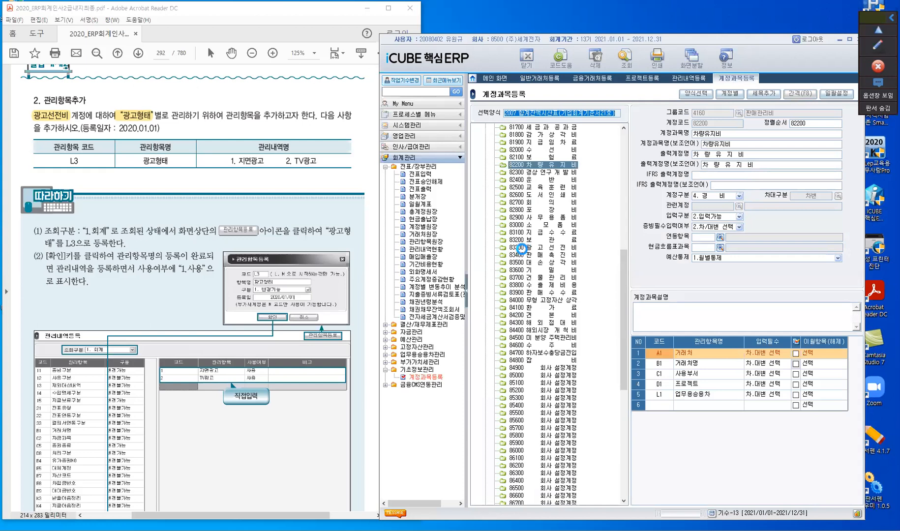
pyautogui.click(522, 247)
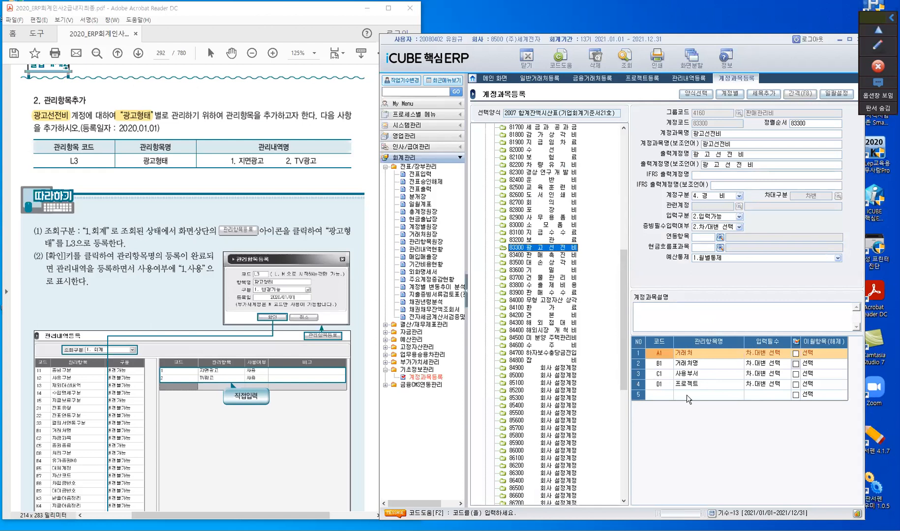
# Step: Add management item L3 광고형태 to 광고선전비, with 입력필수 set to 2. 차.대변 선택
pyautogui.click(661, 395)
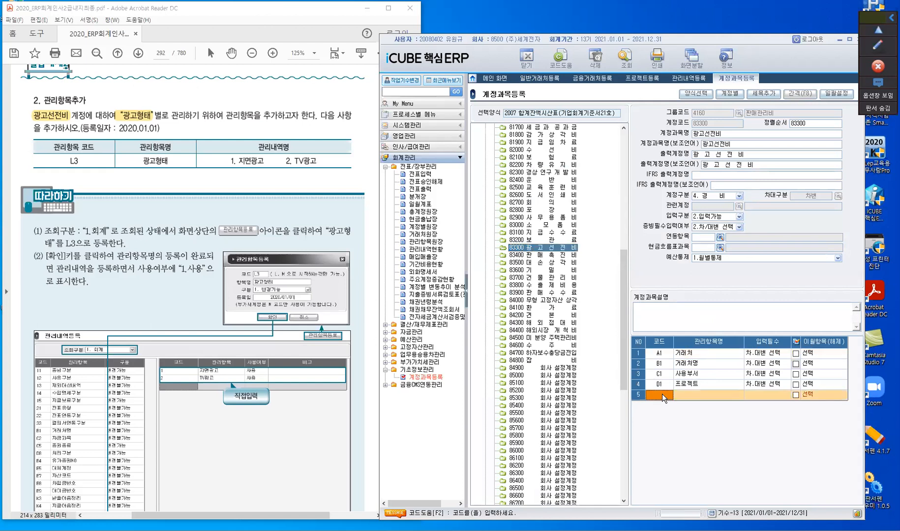
pyautogui.doubleClick(661, 394)
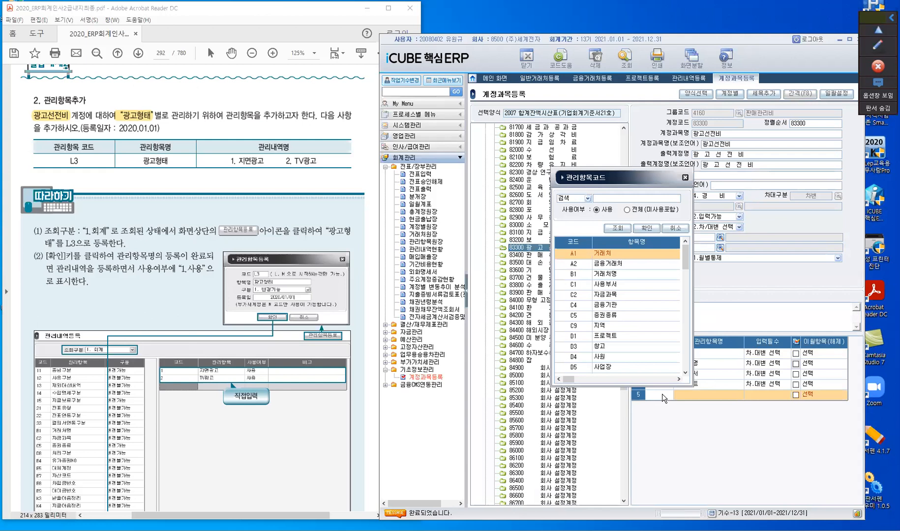
pyautogui.moveTo(684, 257); pyautogui.dragTo(694, 325)
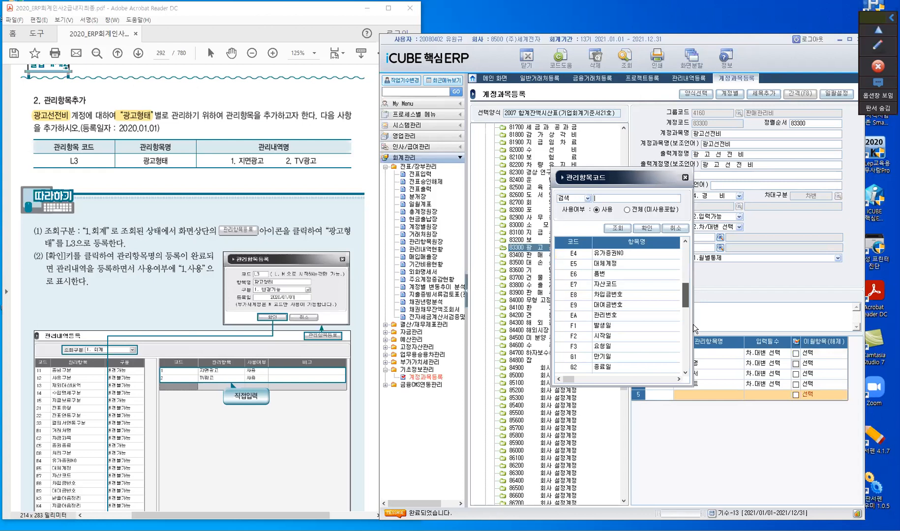
pyautogui.moveTo(694, 324); pyautogui.dragTo(697, 358)
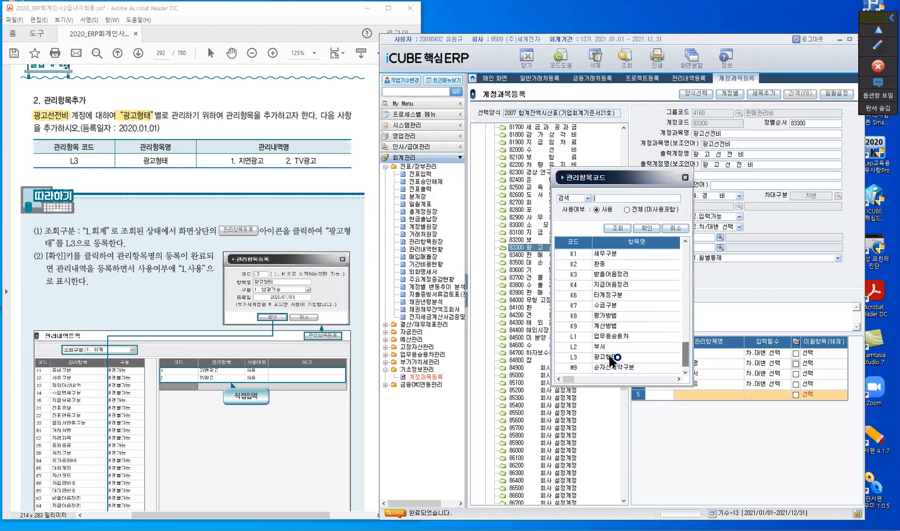
pyautogui.click(611, 361)
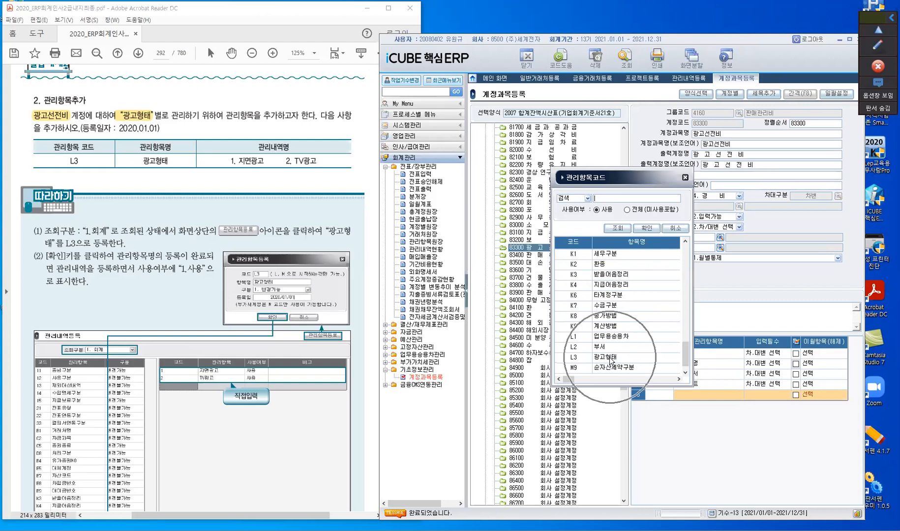
pyautogui.click(611, 360)
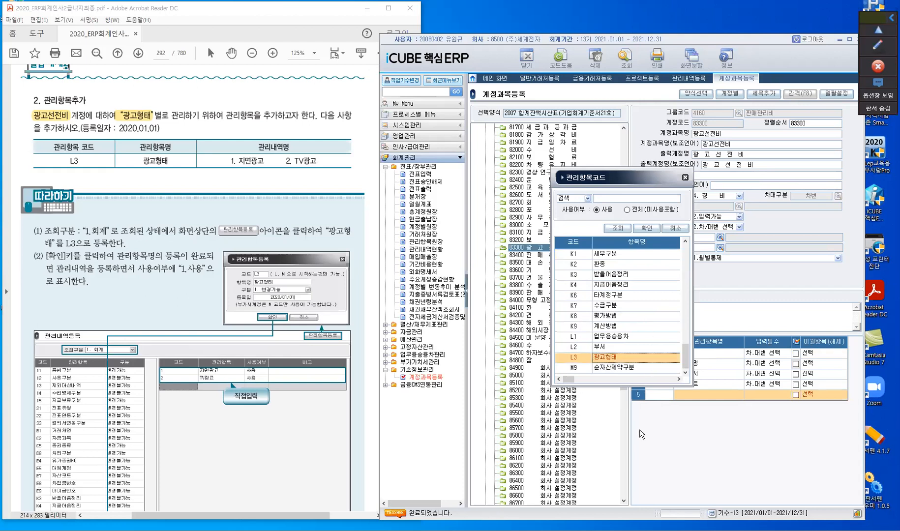
pyautogui.click(652, 229)
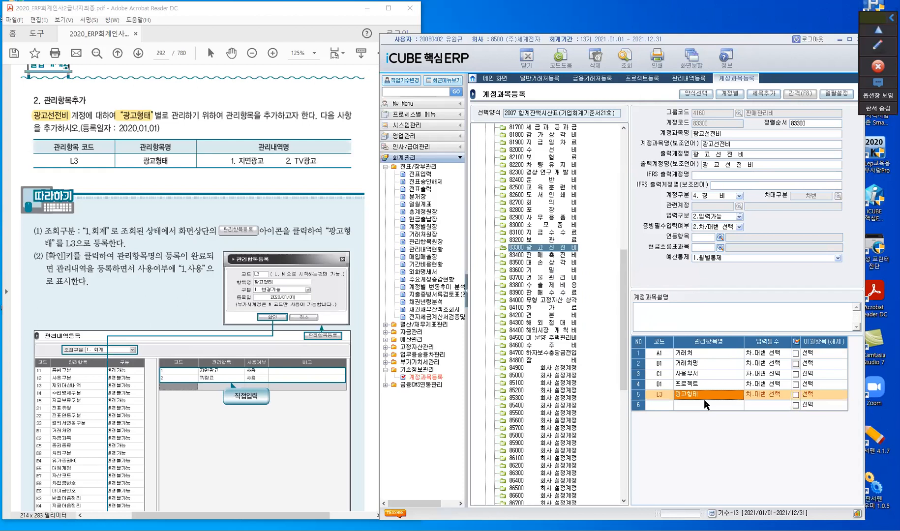
pyautogui.press('Return')
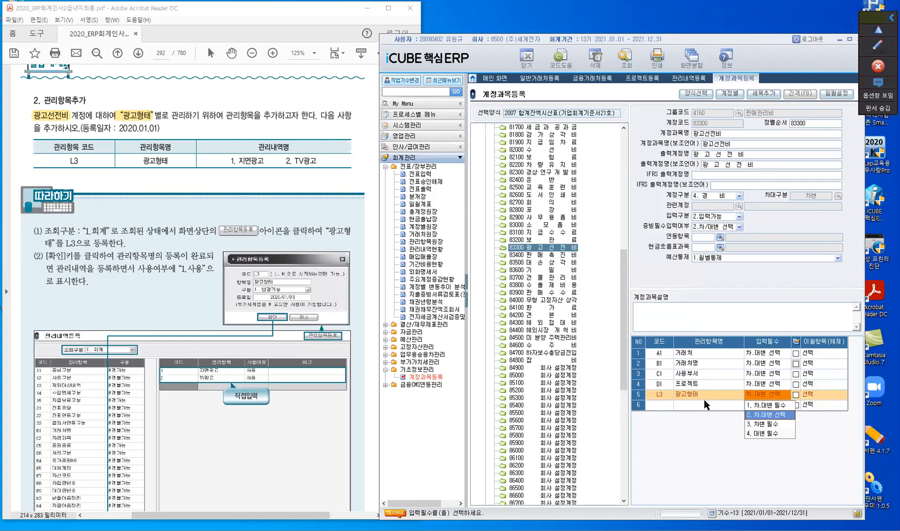
pyautogui.press('Return')
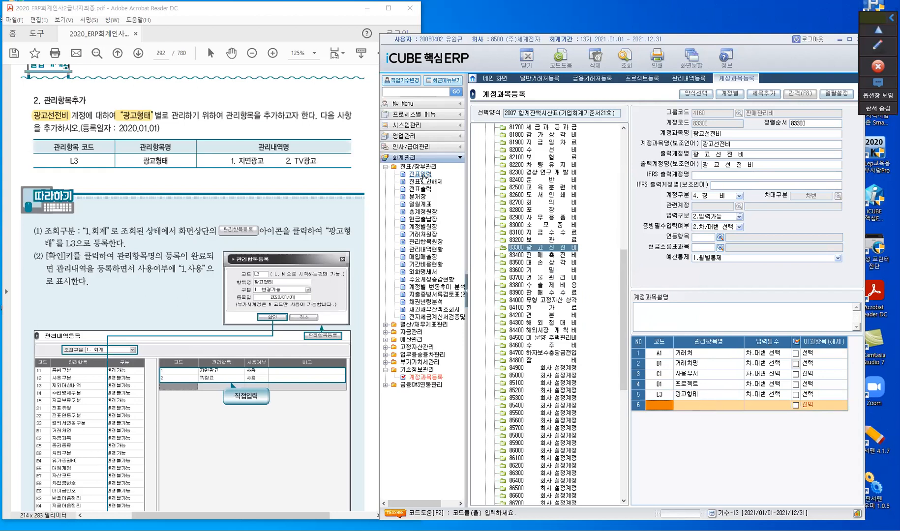
# Step: Reopen 전표입력 and start a 일반 voucher for the 15th with a 차변 line for account 83300 광고선전비
pyautogui.click(414, 175)
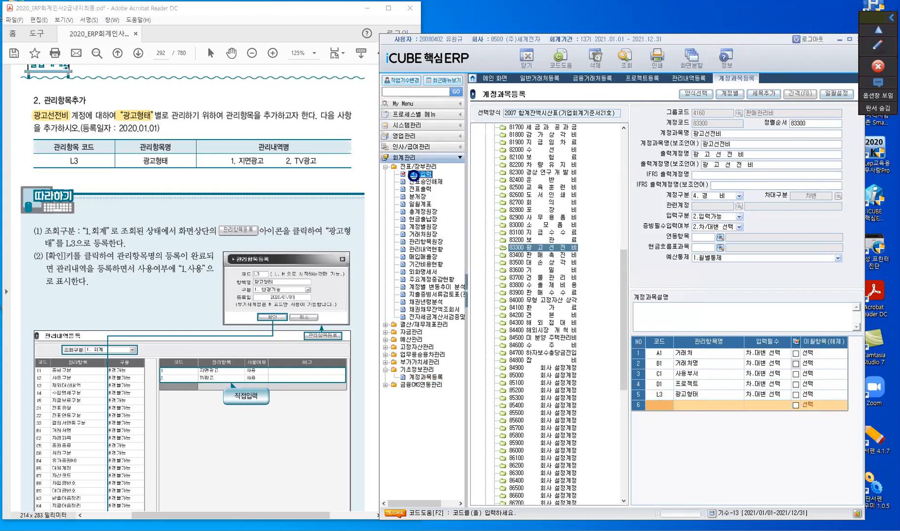
pyautogui.click(414, 176)
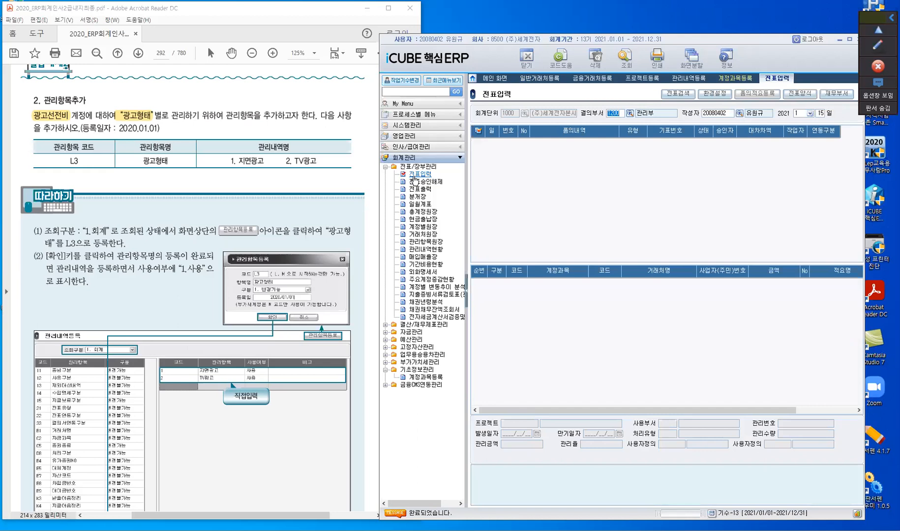
pyautogui.press('Return')
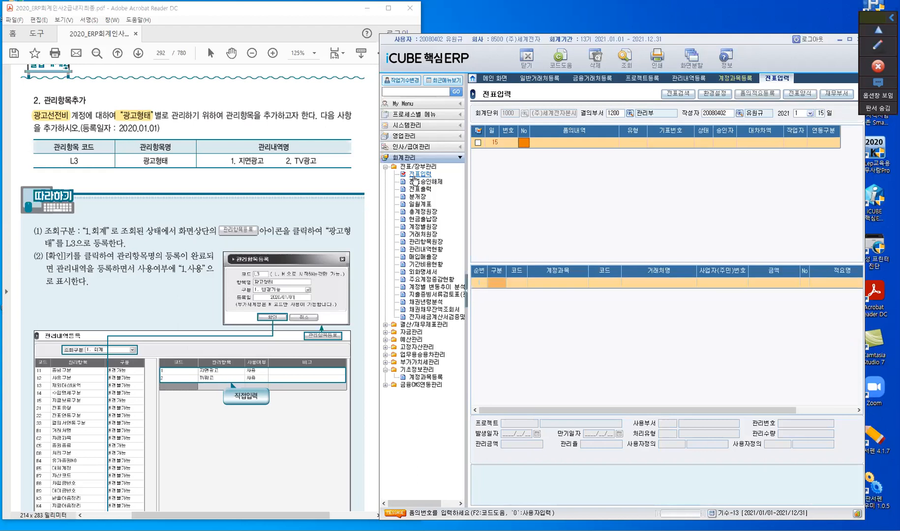
pyautogui.press('Return')
pyautogui.press('Return')
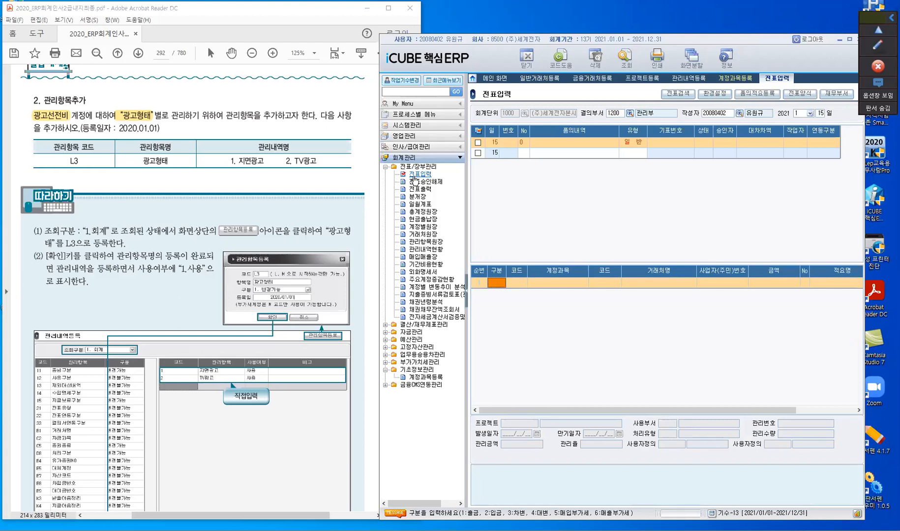
pyautogui.write('3')
pyautogui.press('Return')
pyautogui.write('833')
pyautogui.press('Return')
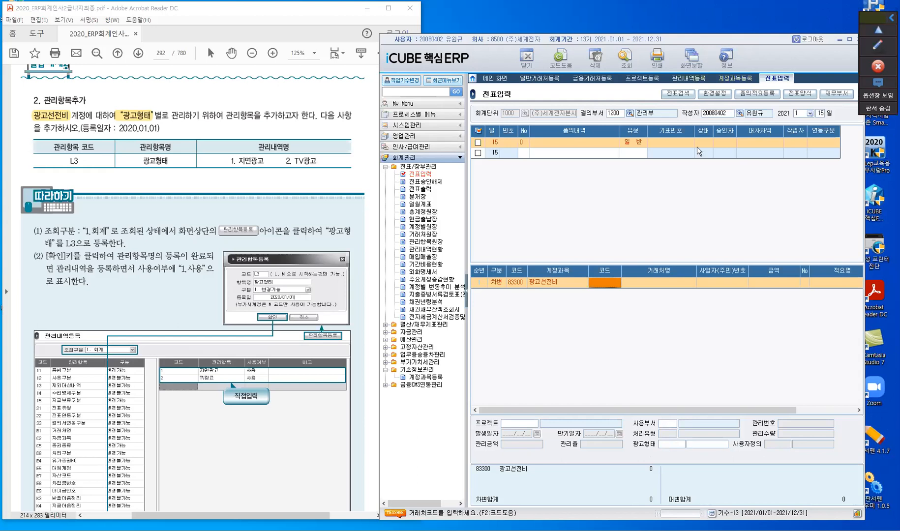
# Step: Return to 계정과목등록, and advance the textbook PDF in Acrobat Reader to section 4, 회계연결계정 과목등록
pyautogui.click(698, 83)
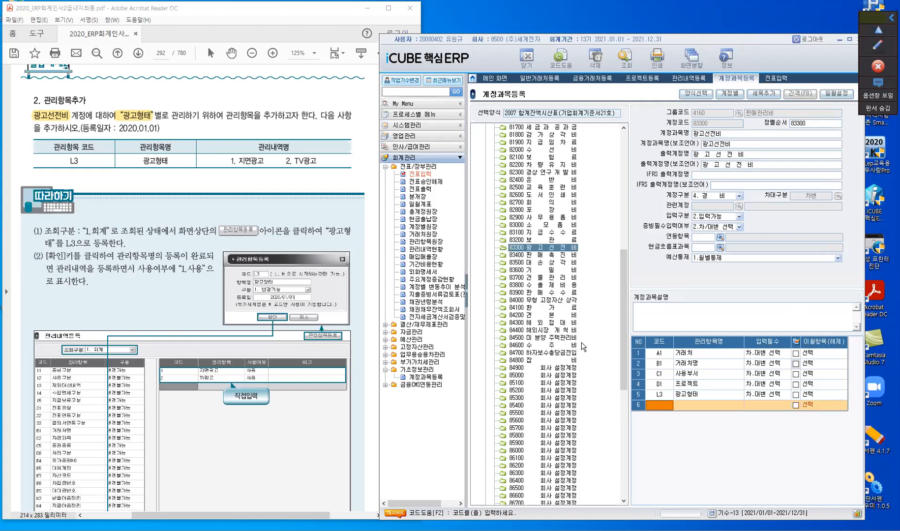
pyautogui.click(163, 268)
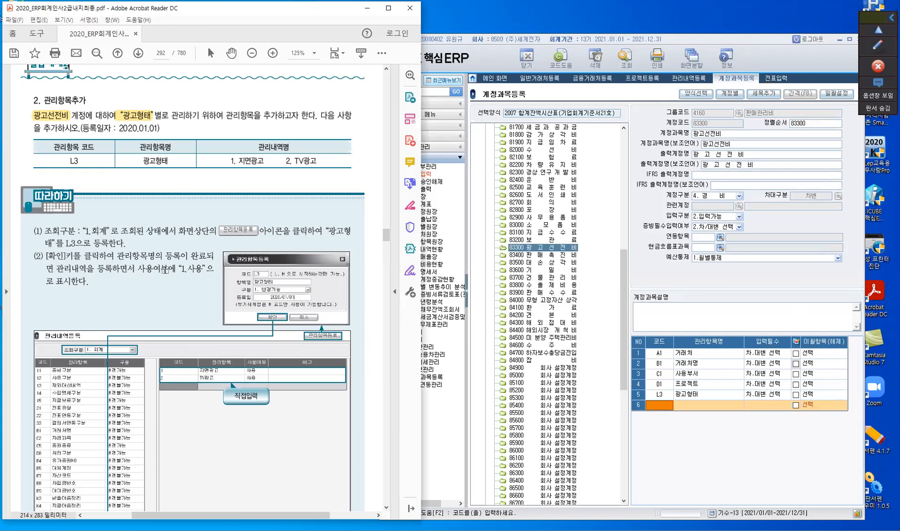
pyautogui.scroll(-5, 166, 270)
pyautogui.scroll(-8, 166, 270)
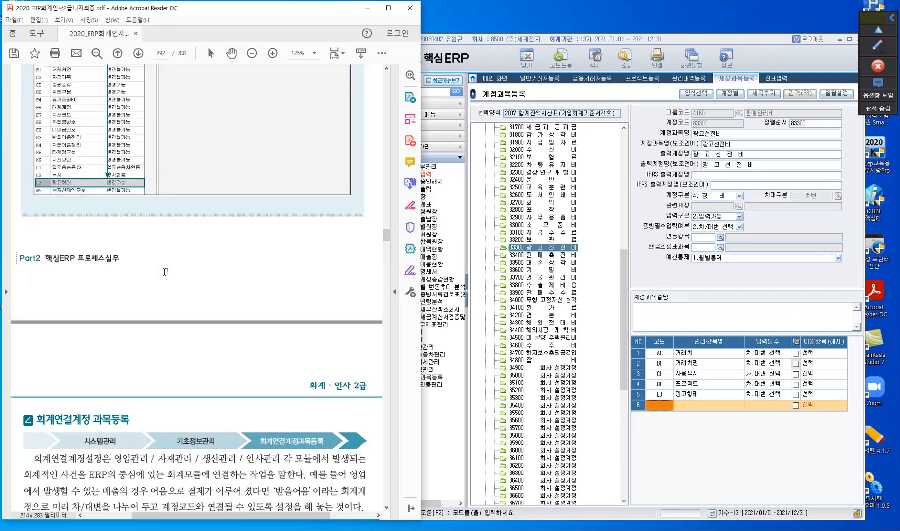
pyautogui.scroll(-1, 165, 272)
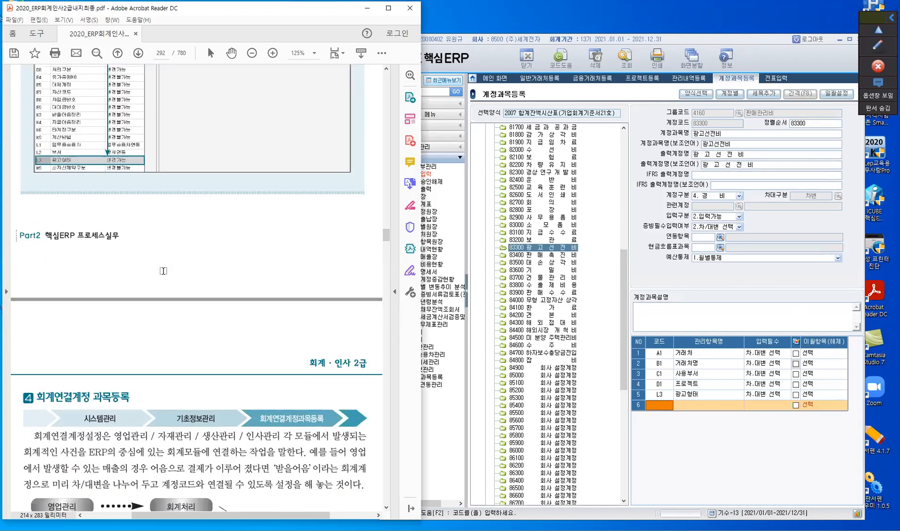
# Step: Switch back to iCUBE and close all open work screens, discarding the unfinished 광고선전비 voucher
pyautogui.click(440, 410)
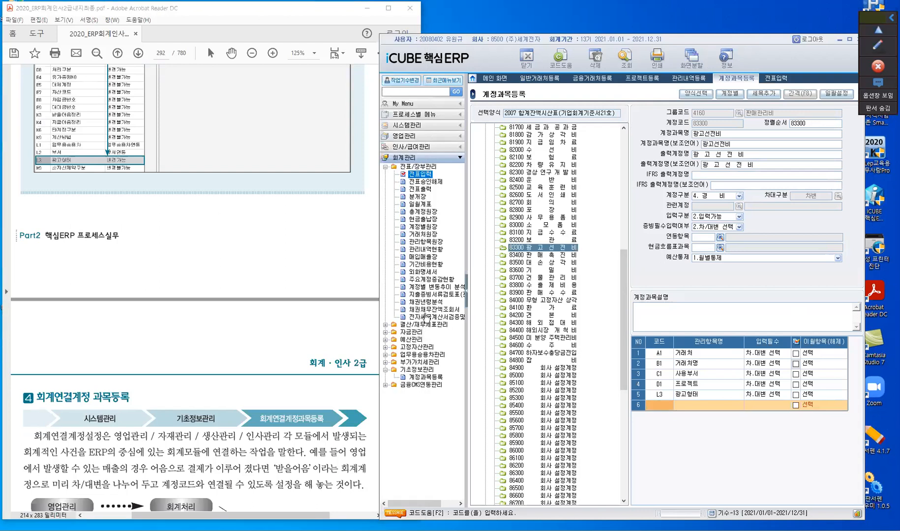
pyautogui.click(429, 248)
pyautogui.rightClick(748, 82)
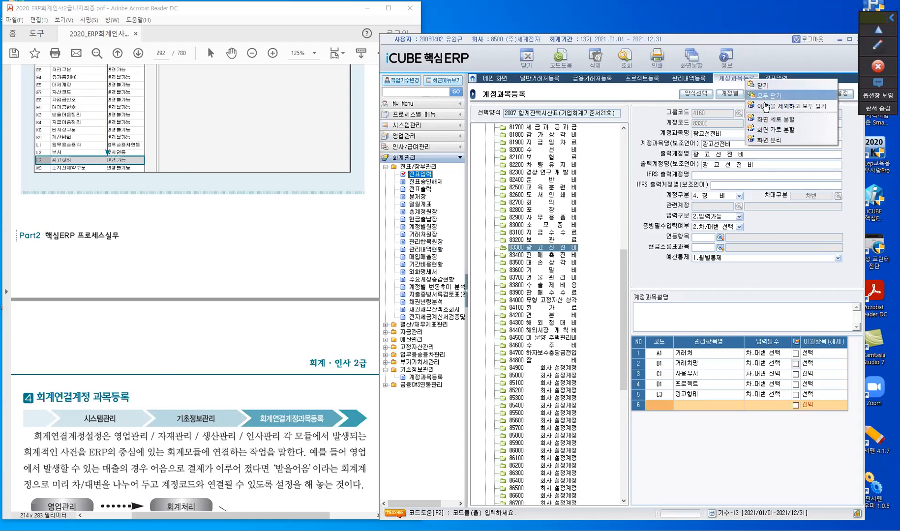
pyautogui.click(702, 250)
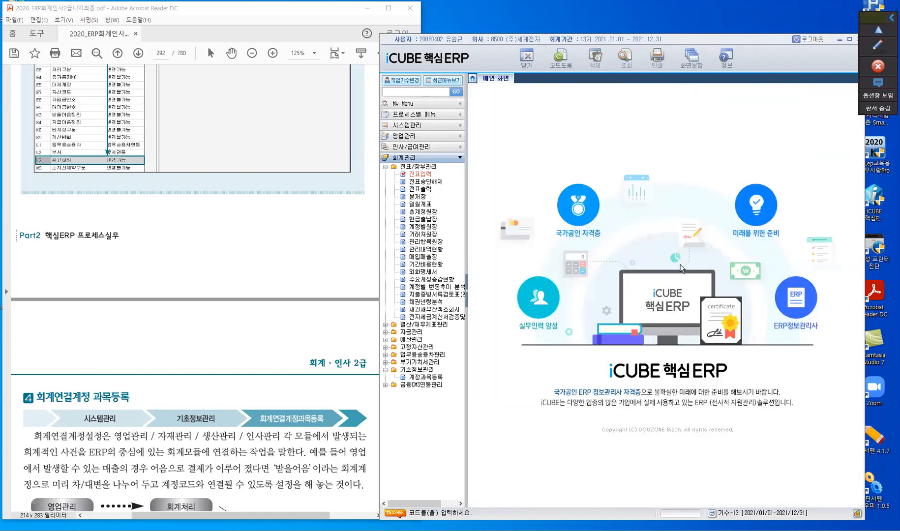
# Step: Read the textbook's 회계연결계정 과목등록 section, covering the module-to-voucher diagram, the 작업방법 and the 인사관리 exercise
pyautogui.click(178, 397)
pyautogui.scroll(-5, 178, 398)
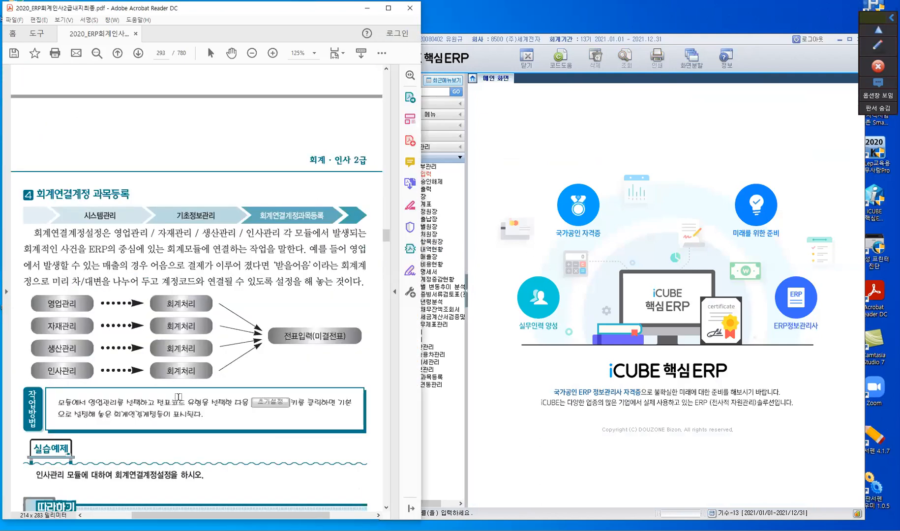
pyautogui.scroll(-3, 178, 397)
pyautogui.scroll(-1, 91, 114)
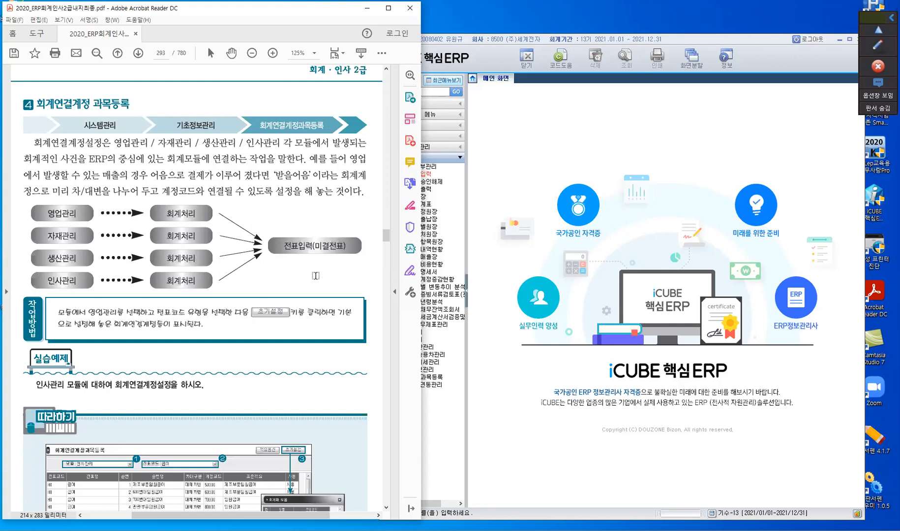
pyautogui.click(327, 256)
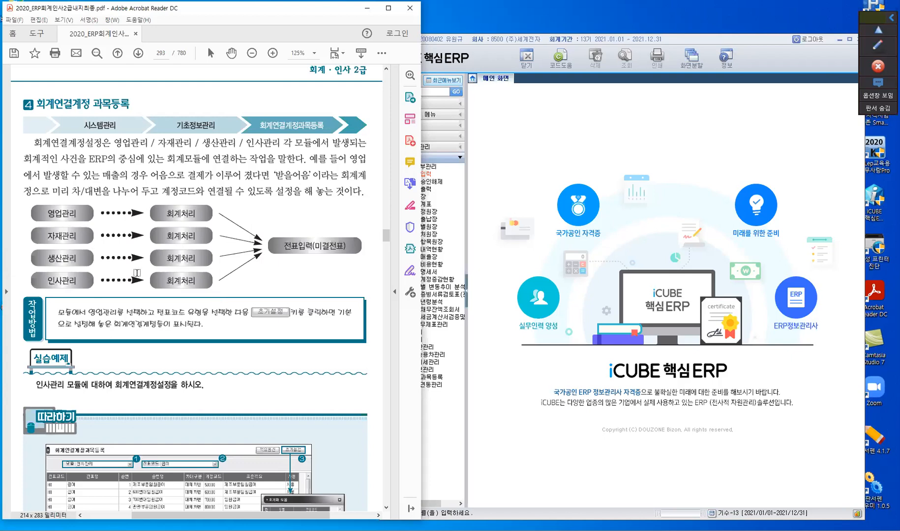
pyautogui.scroll(-2, 136, 273)
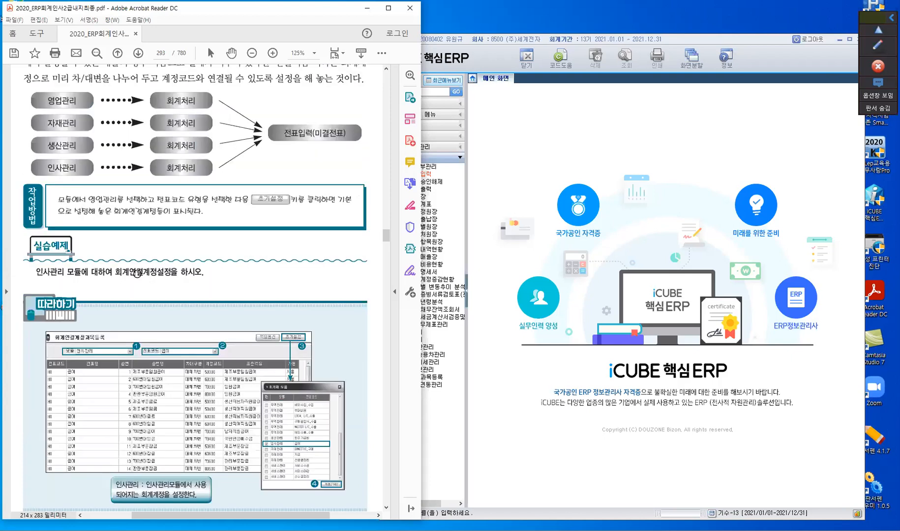
pyautogui.scroll(-1, 137, 273)
pyautogui.scroll(-1, 120, 187)
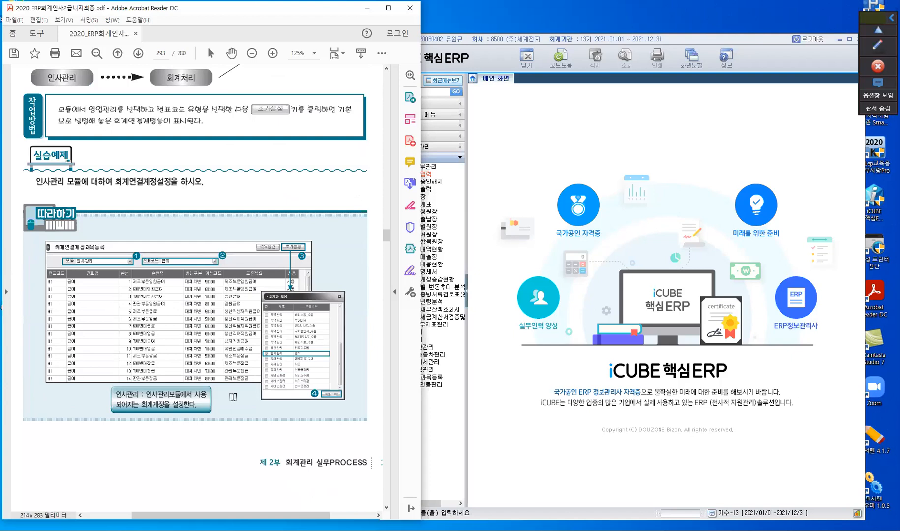
pyautogui.scroll(5, 96, 132)
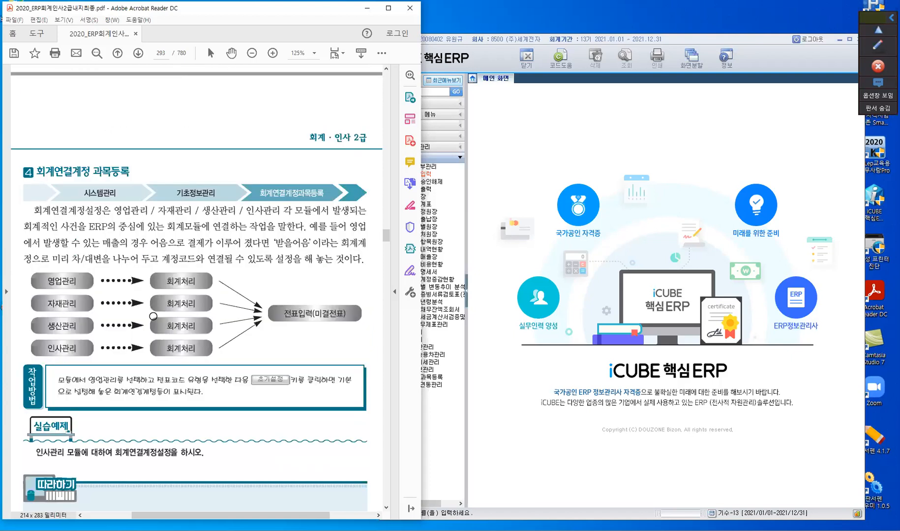
pyautogui.scroll(-4, 153, 316)
pyautogui.scroll(-1, 153, 315)
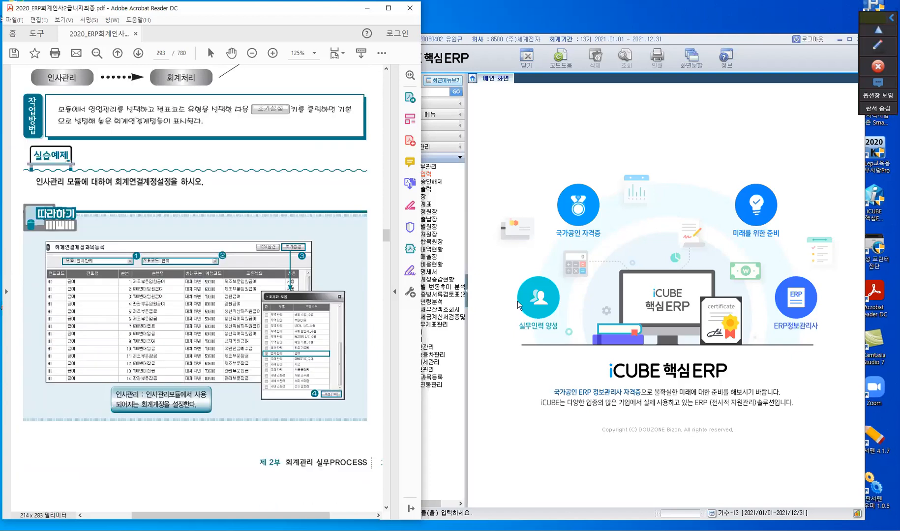
# Step: Switch to iCUBE and open the 회계연결계정과목등록 screen from 시스템관리's 기초정보관리
pyautogui.click(517, 302)
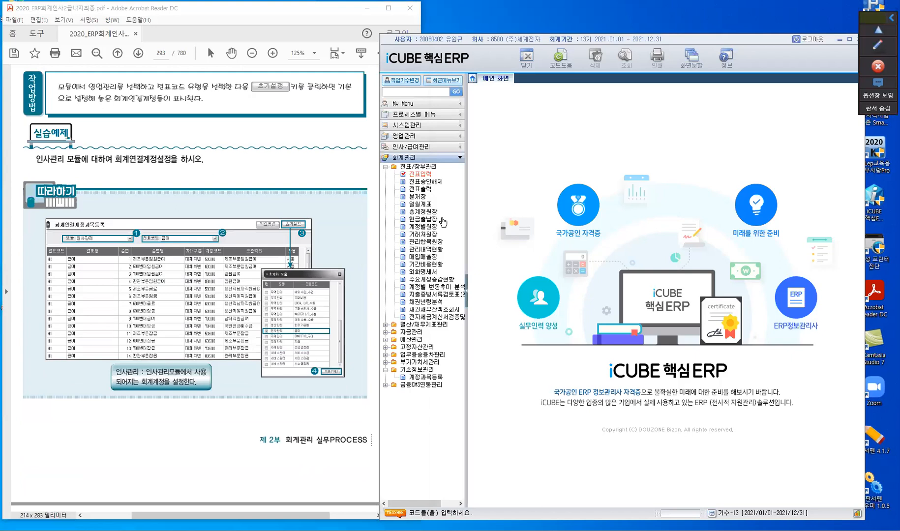
pyautogui.click(422, 127)
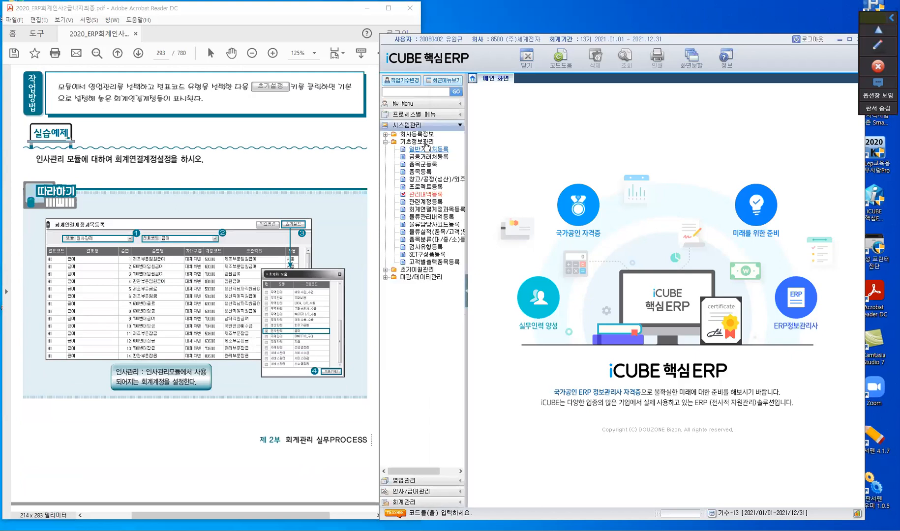
pyautogui.click(433, 213)
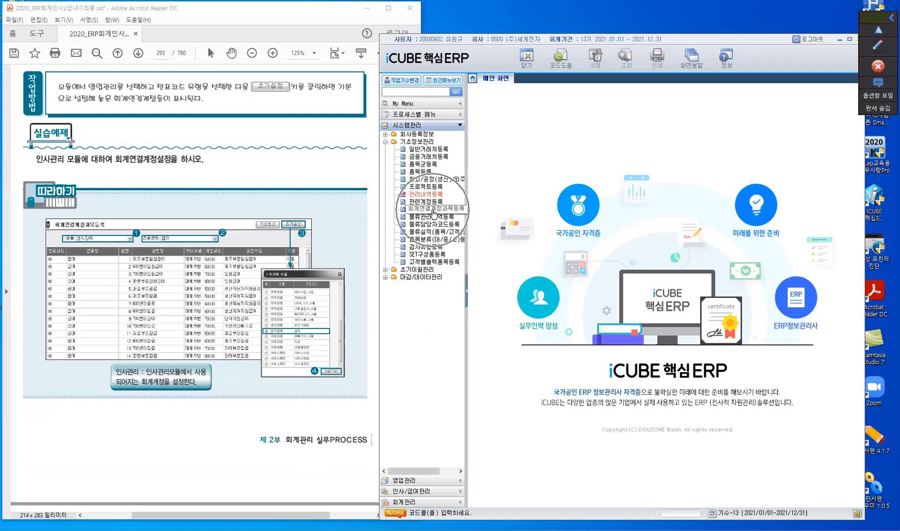
pyautogui.click(433, 209)
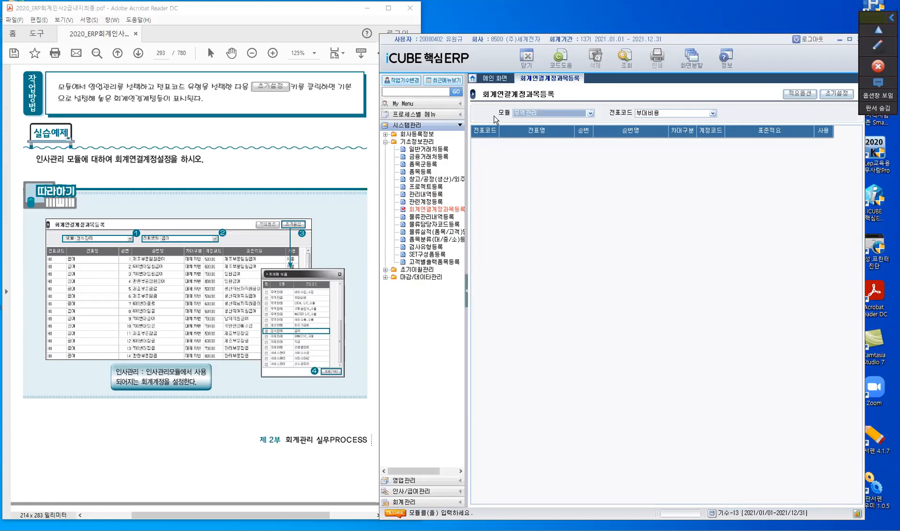
# Step: Set the 모듈 to 인사관리 and the 전표코드 to 급여
pyautogui.click(591, 114)
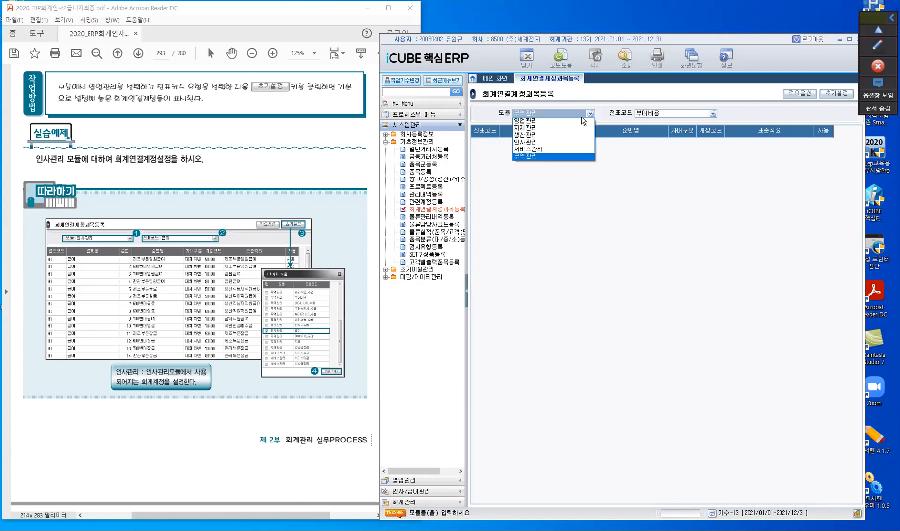
pyautogui.click(541, 143)
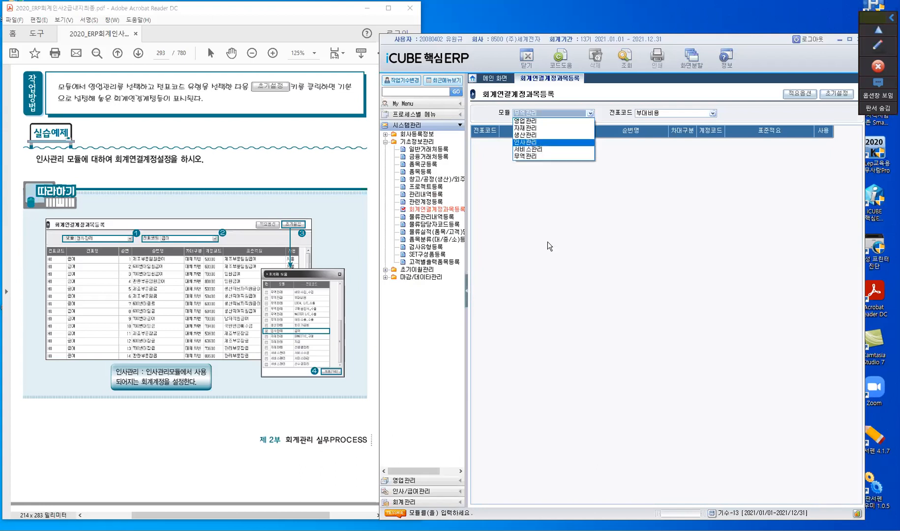
pyautogui.click(713, 113)
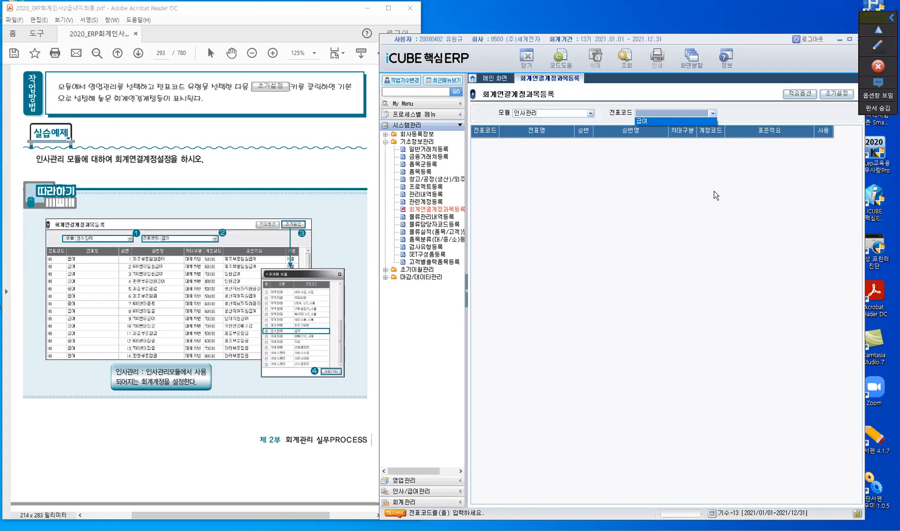
pyautogui.click(648, 121)
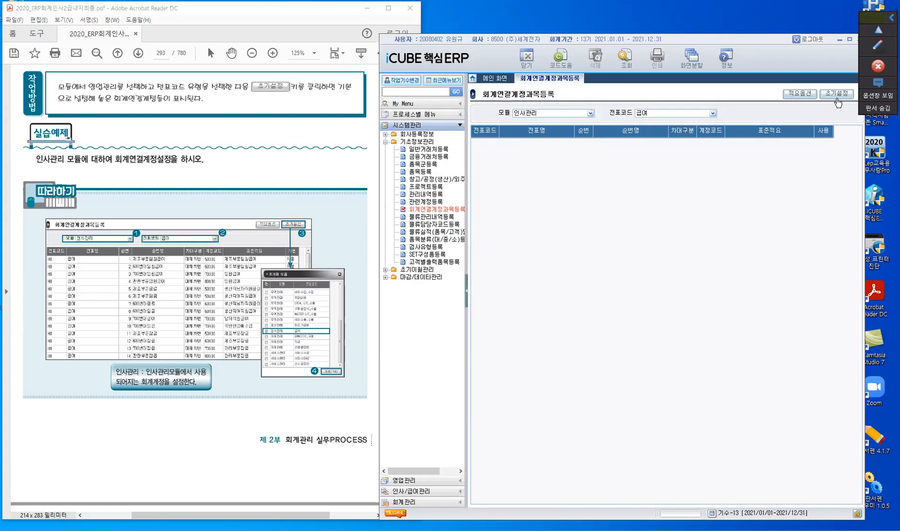
# Step: Initialize the linked accounts to the iCUBE defaults for only the 인사관리 급여 entry, accepting the reset
pyautogui.click(838, 101)
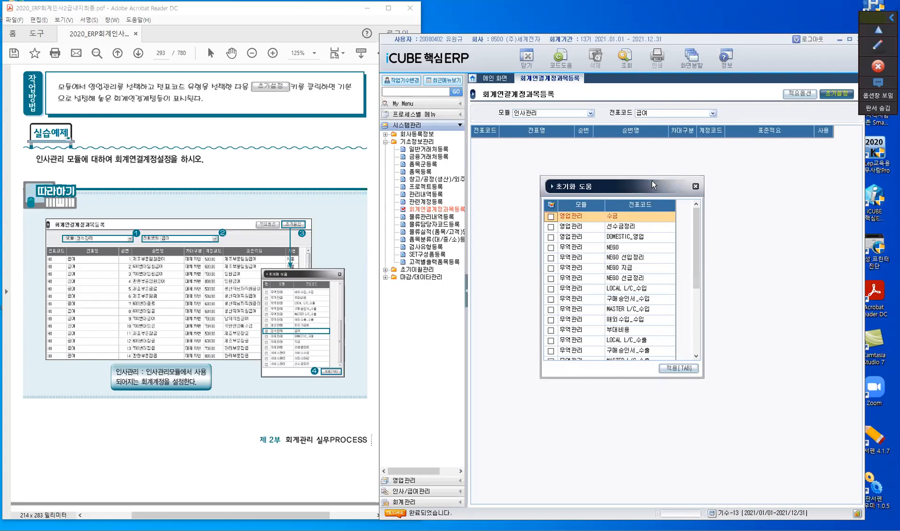
pyautogui.moveTo(653, 185); pyautogui.dragTo(691, 156)
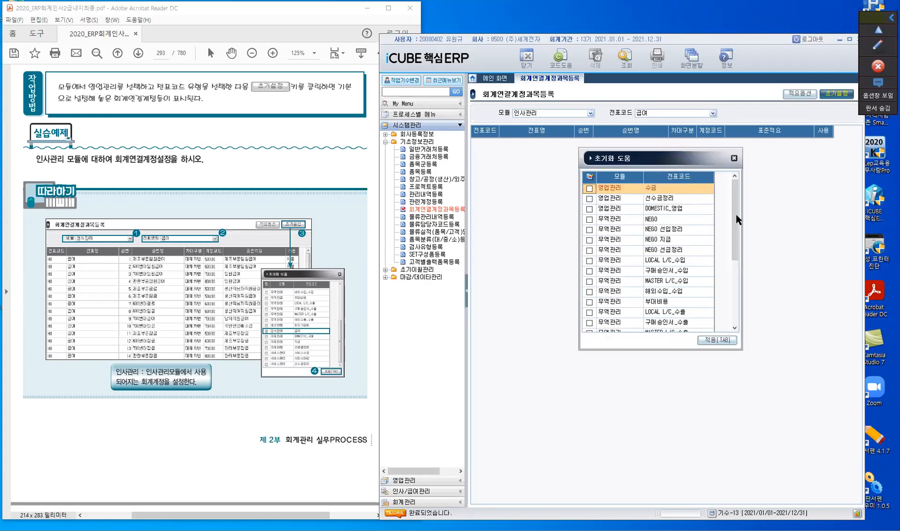
pyautogui.moveTo(735, 214); pyautogui.dragTo(740, 287)
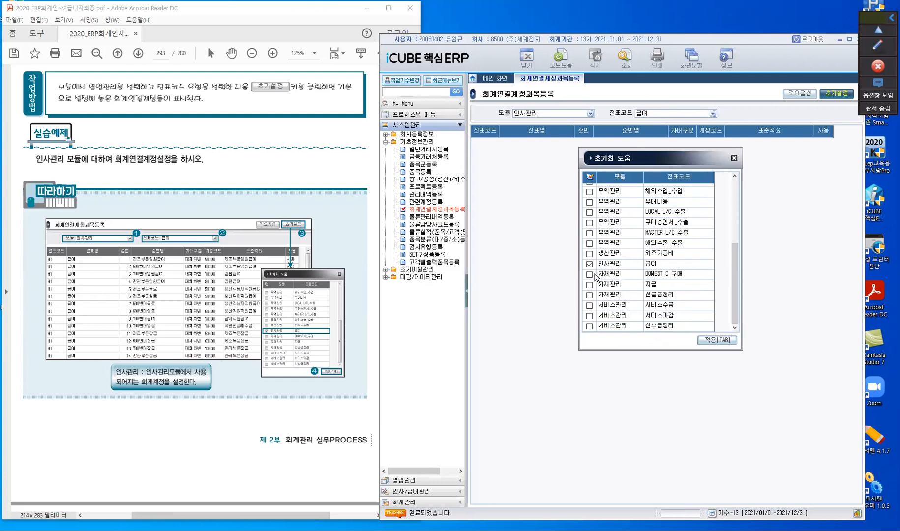
pyautogui.click(589, 177)
pyautogui.click(590, 179)
pyautogui.click(589, 265)
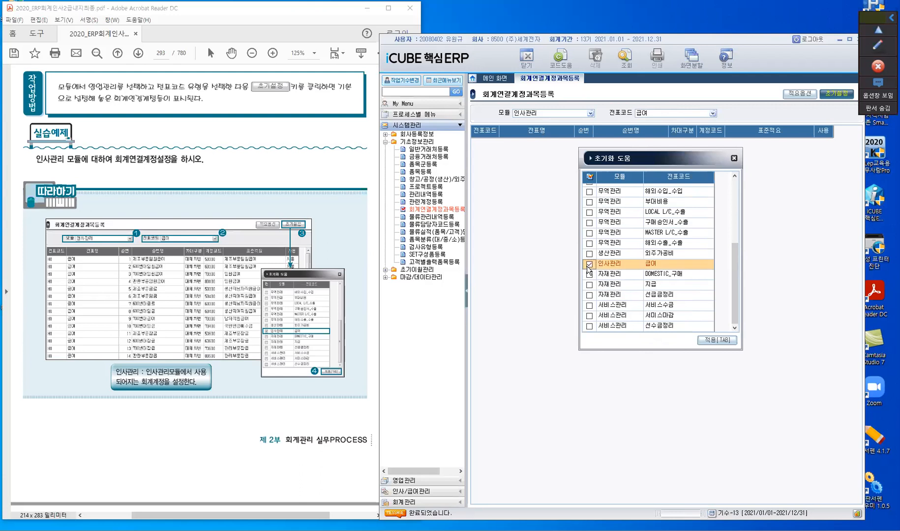
pyautogui.click(716, 340)
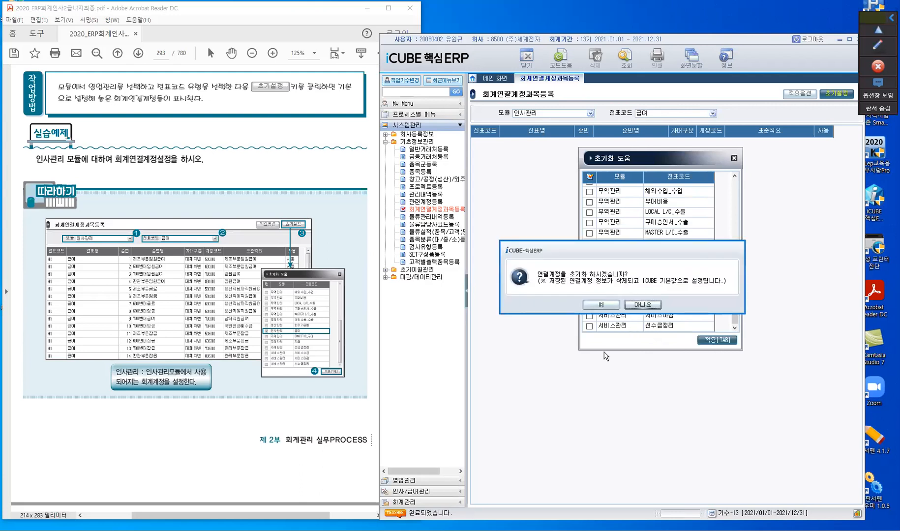
pyautogui.click(609, 307)
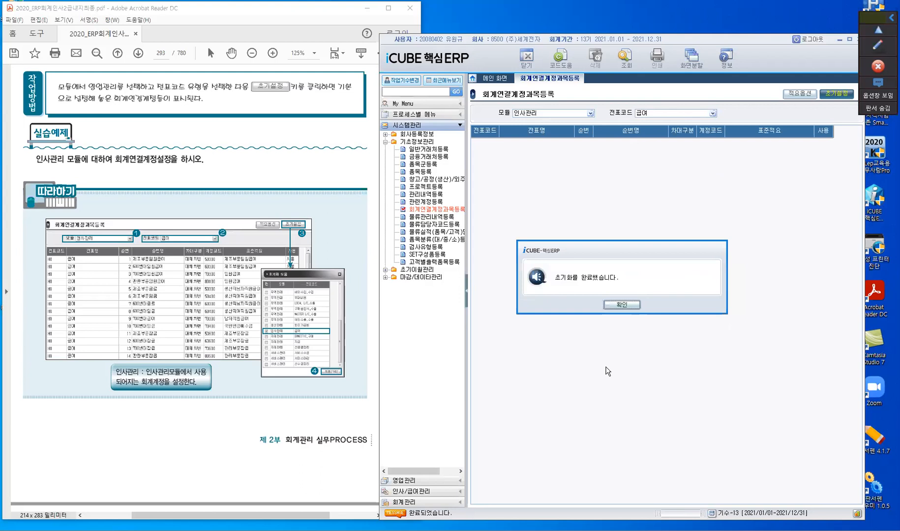
pyautogui.click(622, 305)
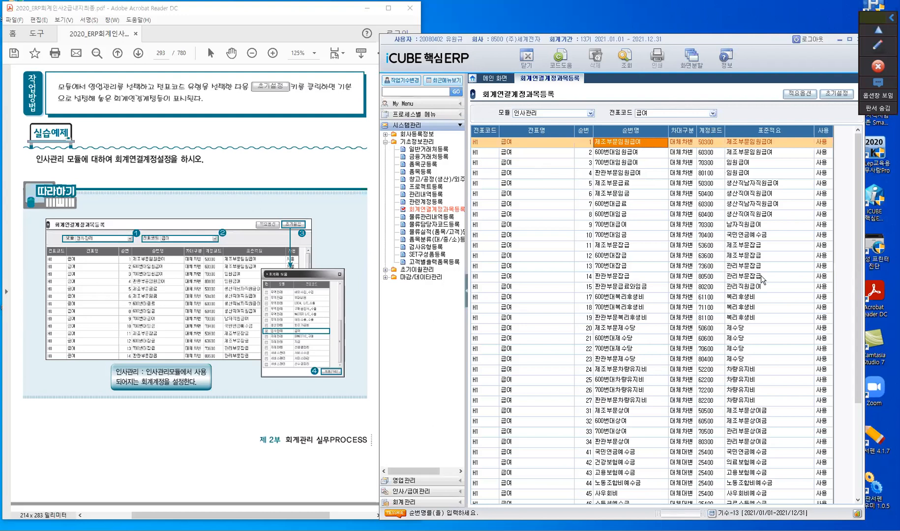
# Step: Review the 급여 linked-account list and the first row's 차대구분, 계정코드, 표준적요 and 사용 fields
pyautogui.scroll(-2, 762, 275)
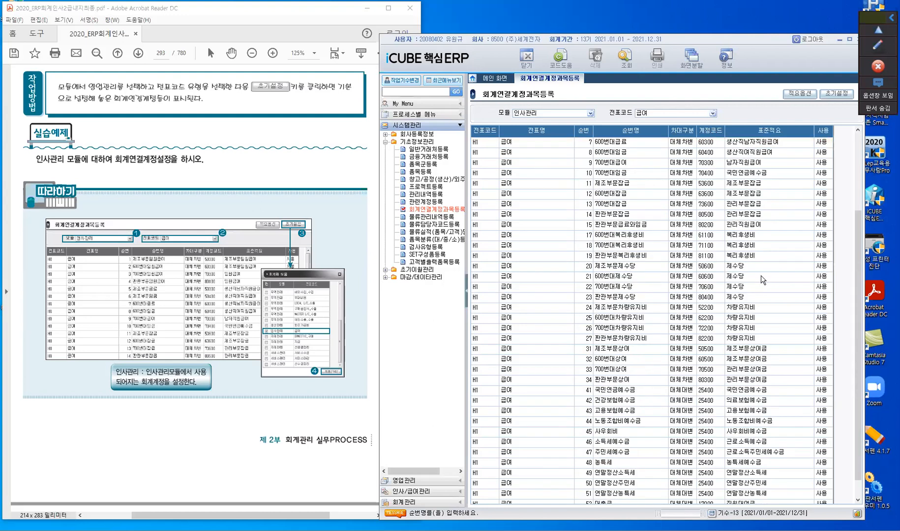
pyautogui.scroll(-2, 761, 275)
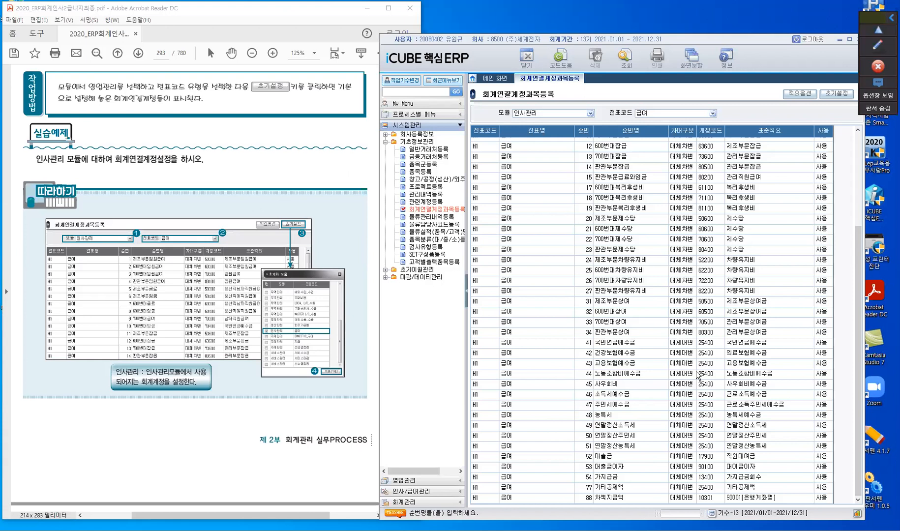
pyautogui.scroll(4, 697, 375)
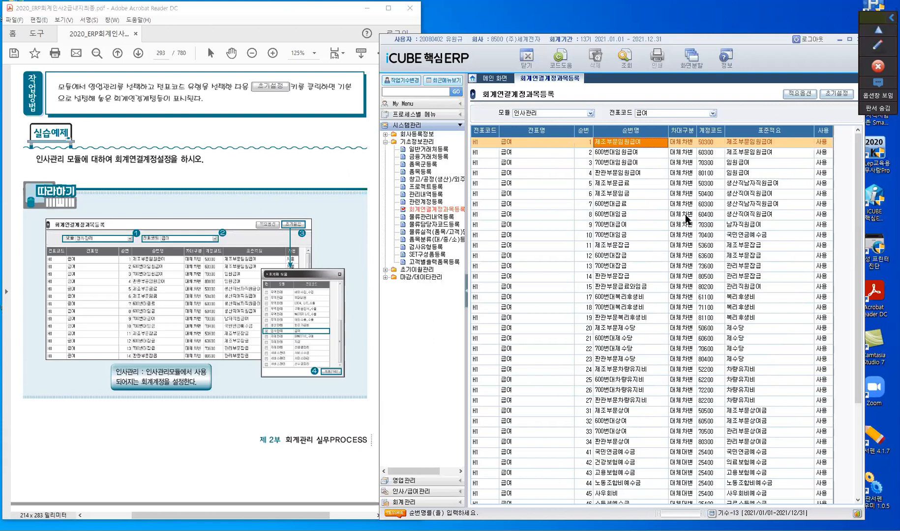
pyautogui.scroll(-3, 719, 196)
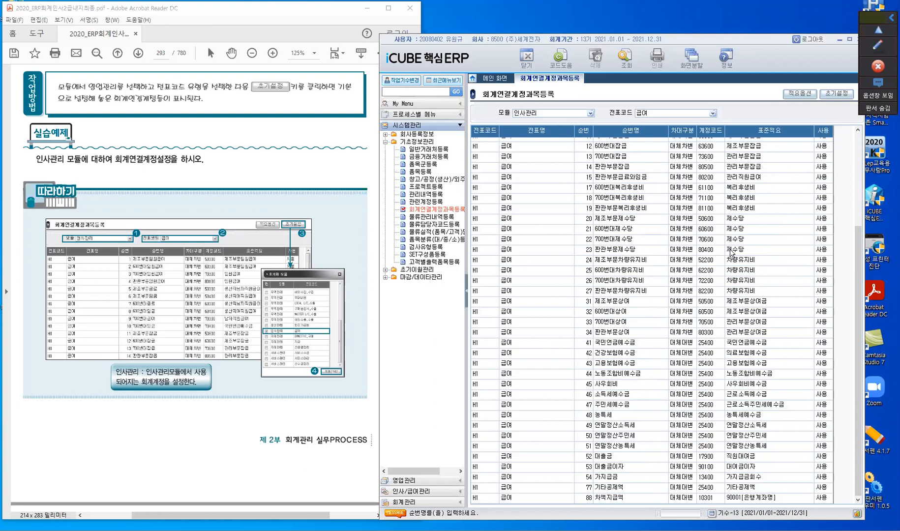
pyautogui.scroll(3, 721, 197)
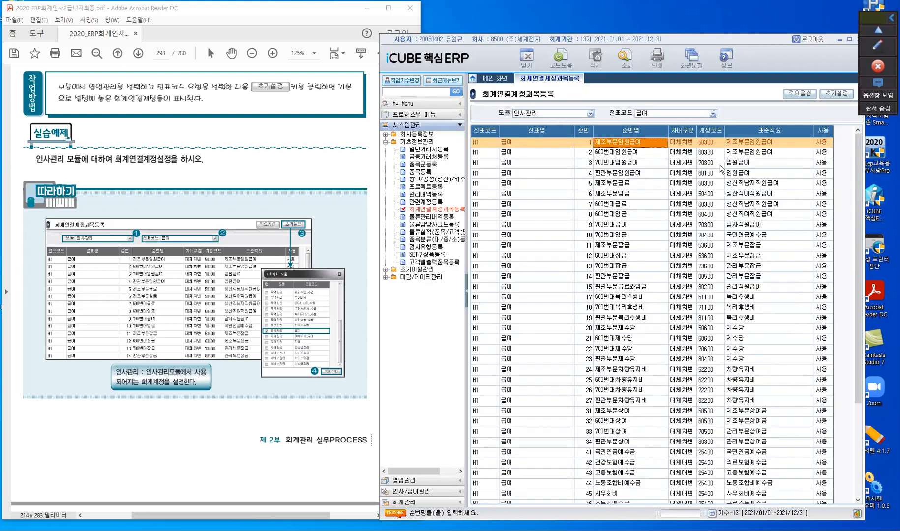
pyautogui.click(684, 142)
pyautogui.click(685, 143)
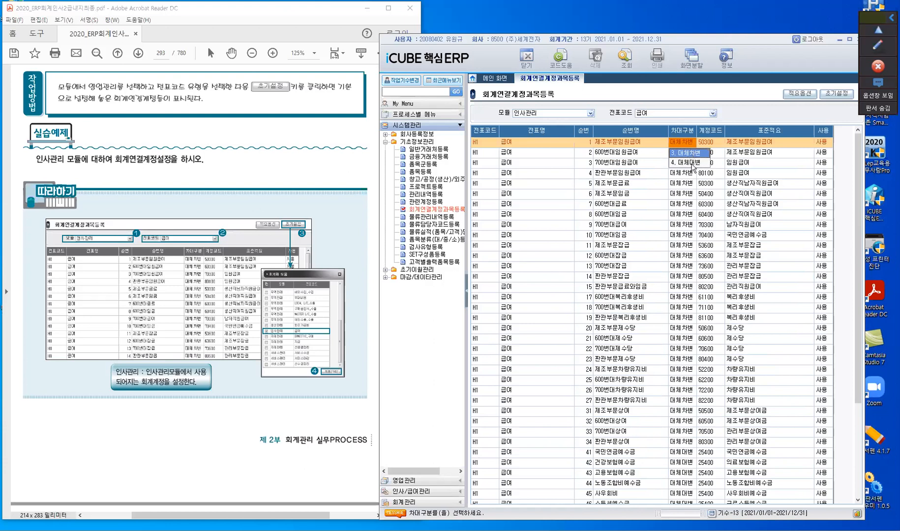
pyautogui.click(716, 141)
pyautogui.click(716, 140)
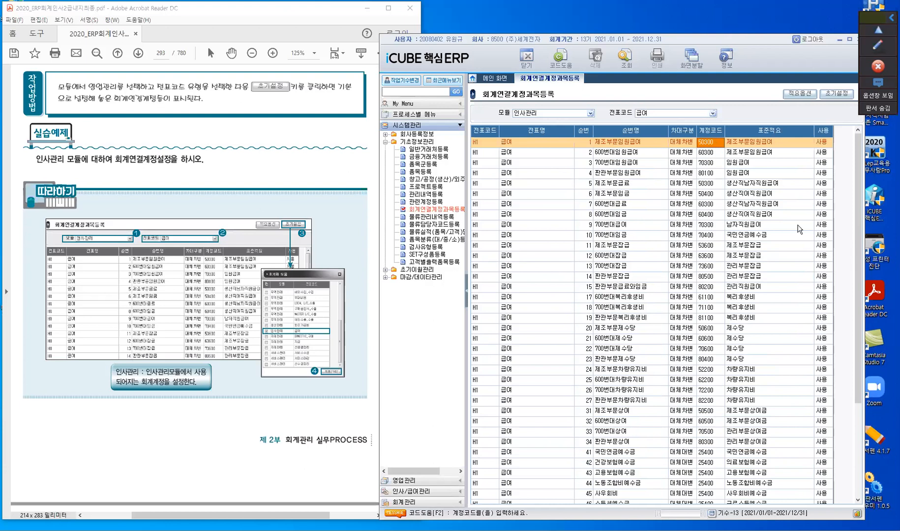
pyautogui.click(750, 146)
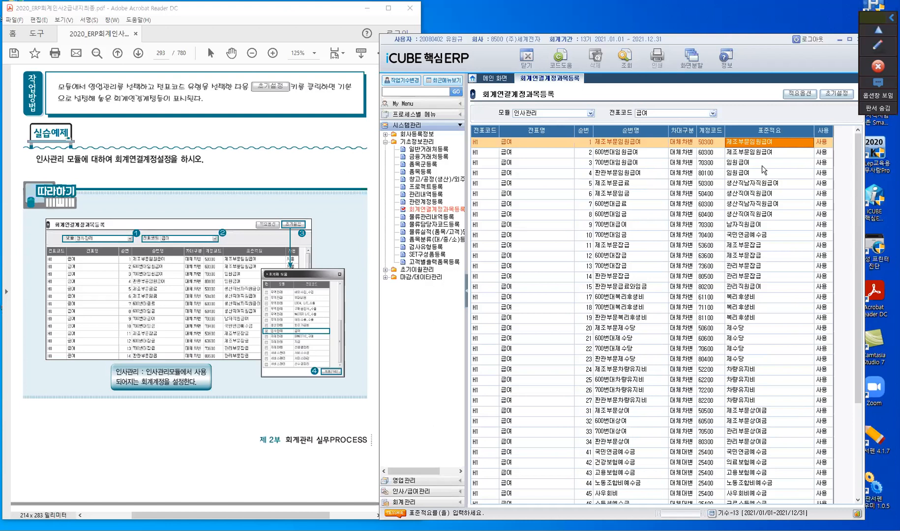
pyautogui.click(822, 144)
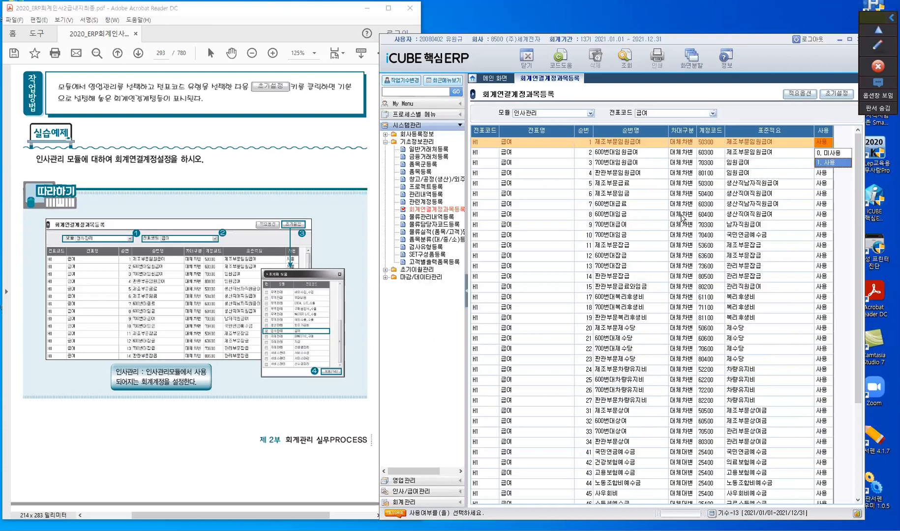
pyautogui.click(555, 210)
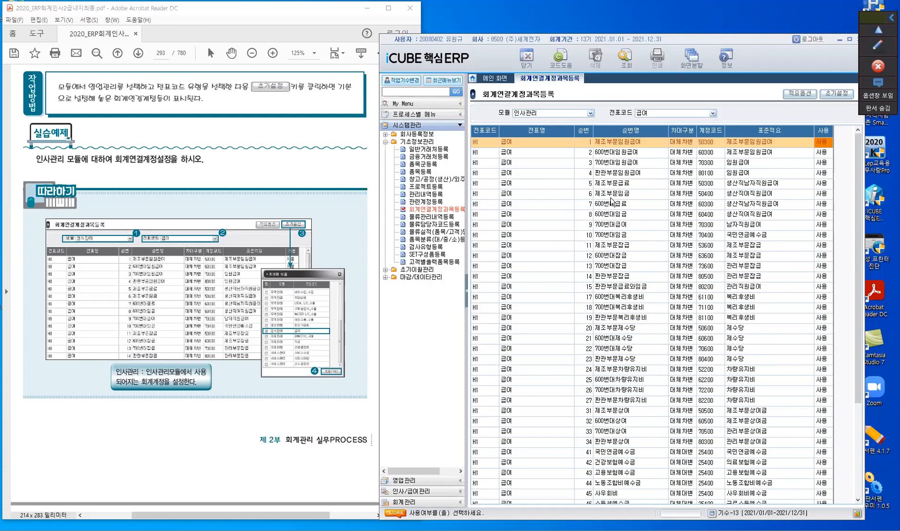
# Step: Switch to Acrobat Reader and advance the textbook to section 5, 계정과목등록, including its 연동항목 diagram
pyautogui.click(205, 158)
pyautogui.scroll(-4, 206, 157)
pyautogui.scroll(-5, 206, 157)
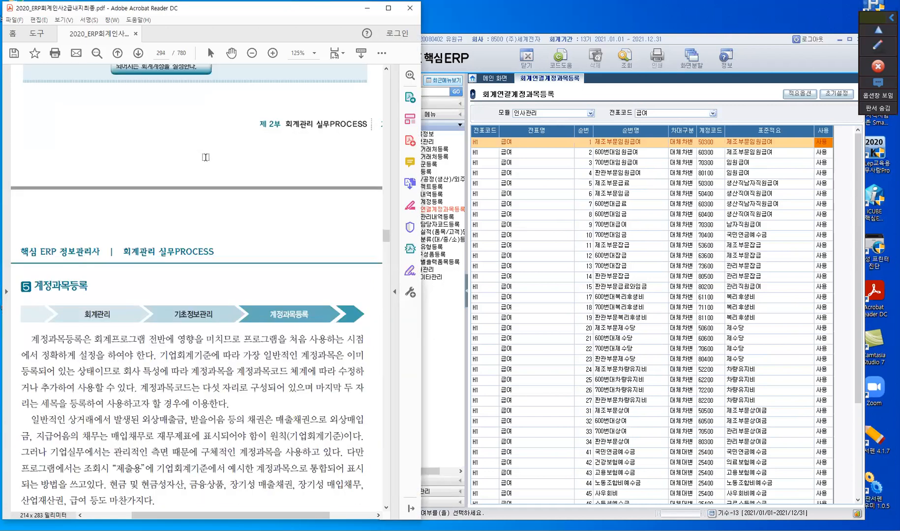
pyautogui.scroll(-5, 206, 157)
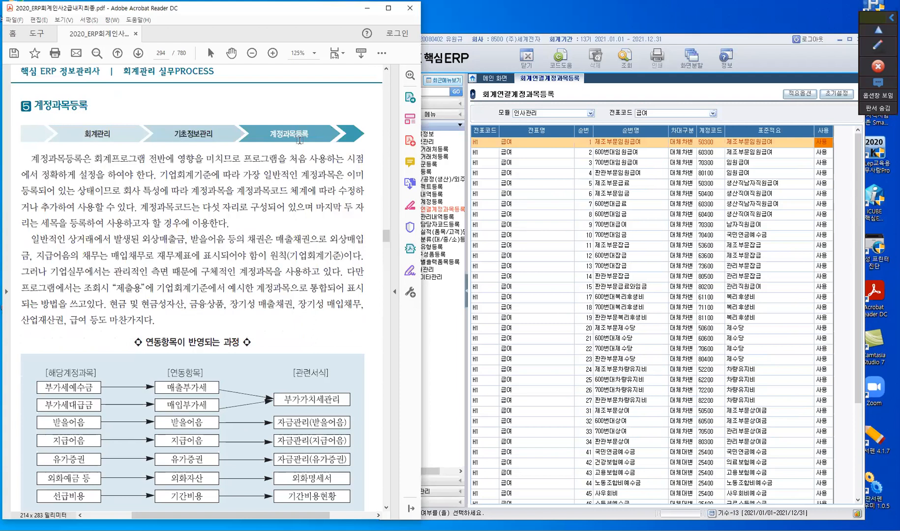
# Step: Return to iCUBE and open 계정과목등록 from 회계관리's 기초정보관리, moving the program window aside from the textbook
pyautogui.click(591, 329)
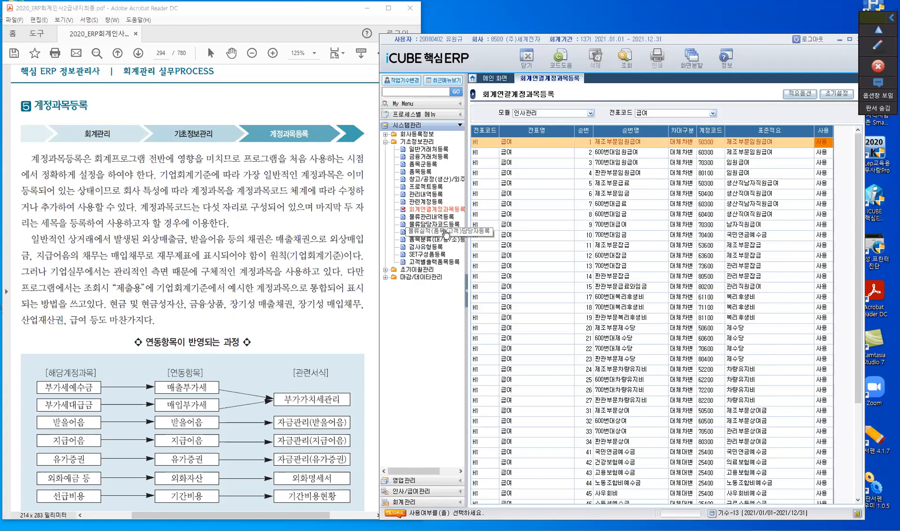
pyautogui.click(427, 504)
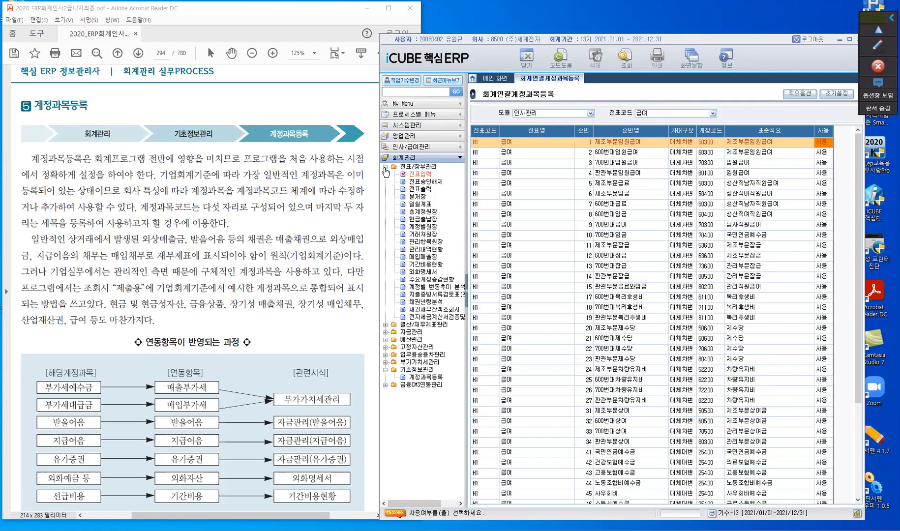
pyautogui.click(386, 168)
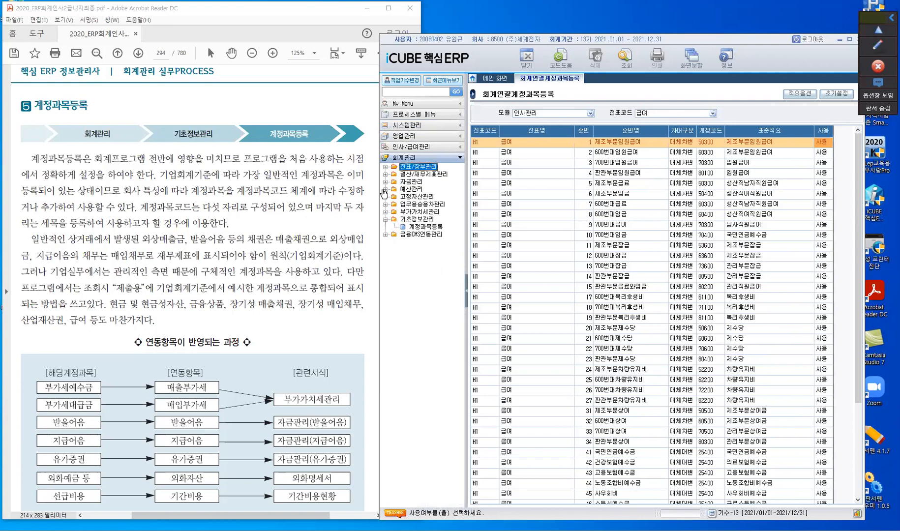
pyautogui.click(432, 228)
pyautogui.click(427, 227)
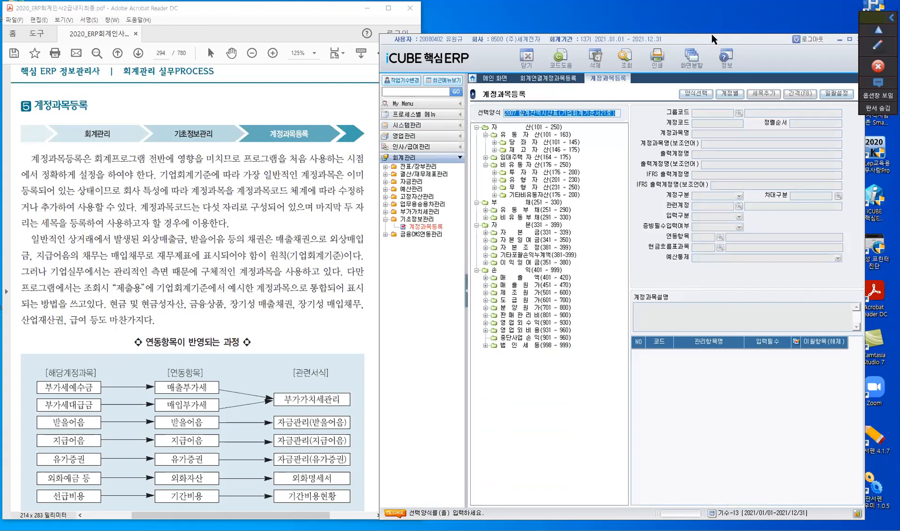
pyautogui.moveTo(712, 36); pyautogui.dragTo(743, 33)
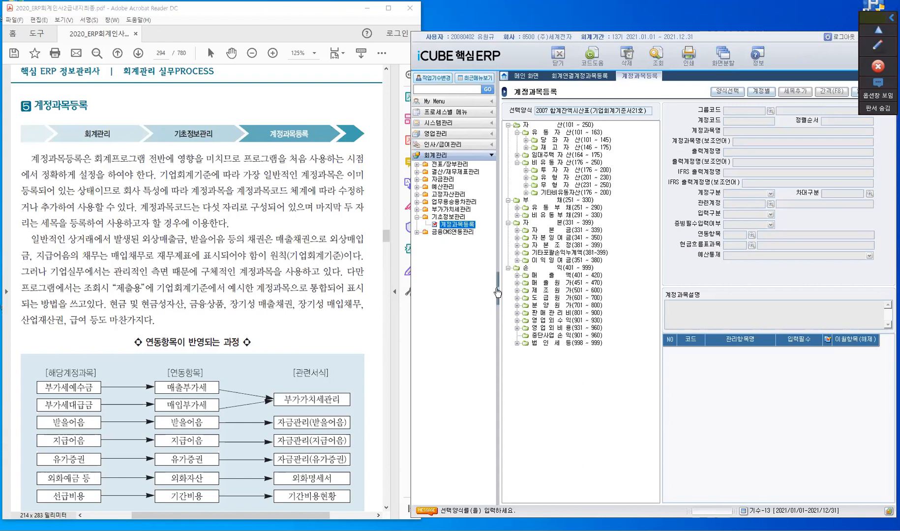
# Step: Examine the accounts under 당좌자산 (101 - 145) in the account tree, and collapse the group again
pyautogui.click(576, 141)
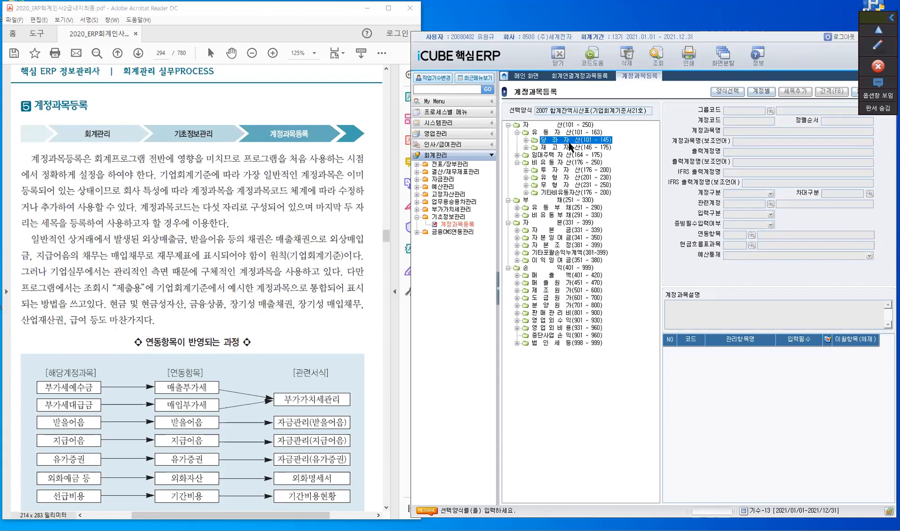
pyautogui.doubleClick(571, 142)
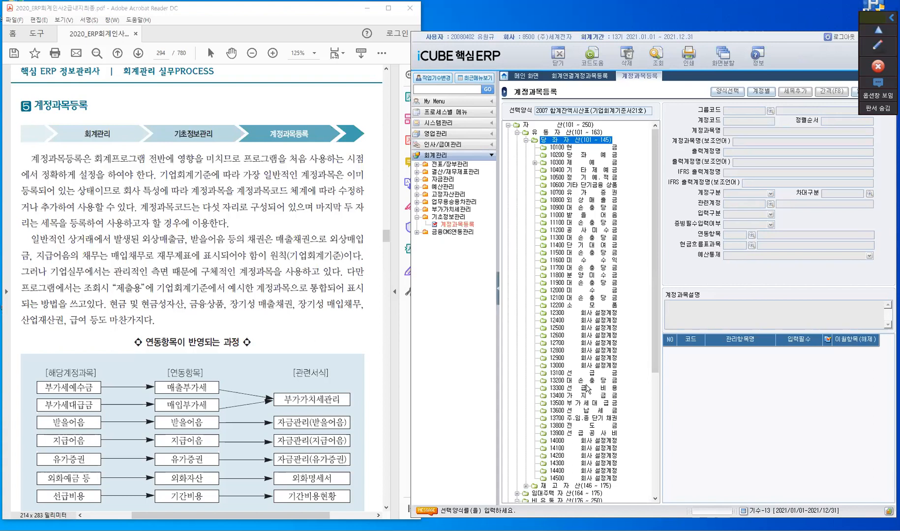
pyautogui.click(526, 140)
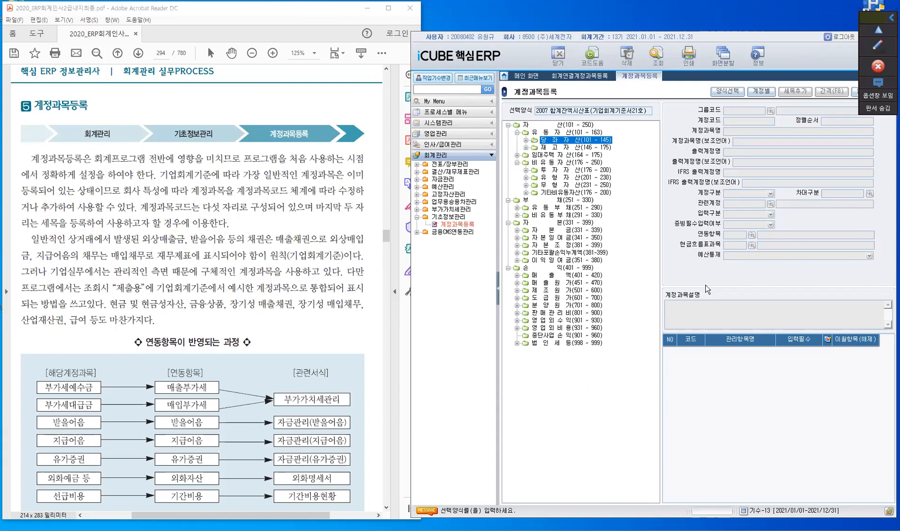
# Step: Read through the textbook's 계정과목등록 section, from the 연동항목 diagram and 참고사항 to the three conditions of the 실습예제
pyautogui.click(223, 297)
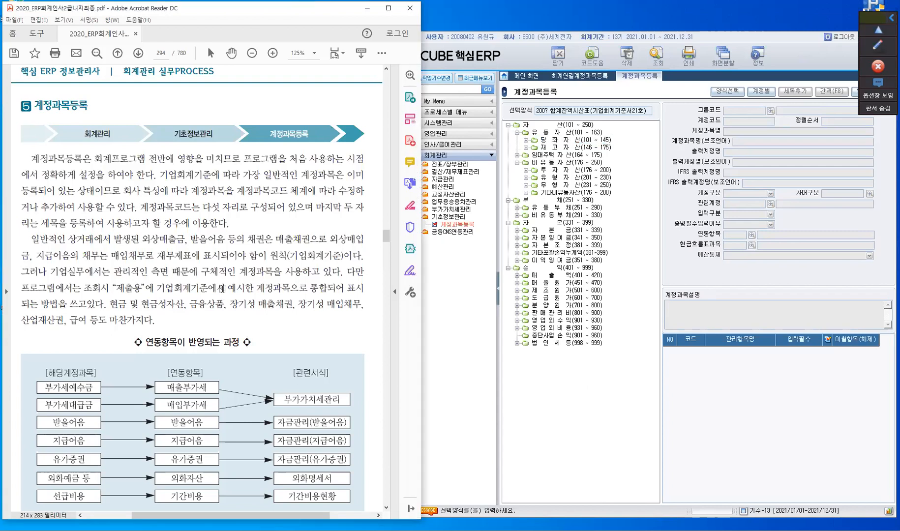
pyautogui.scroll(-3, 221, 196)
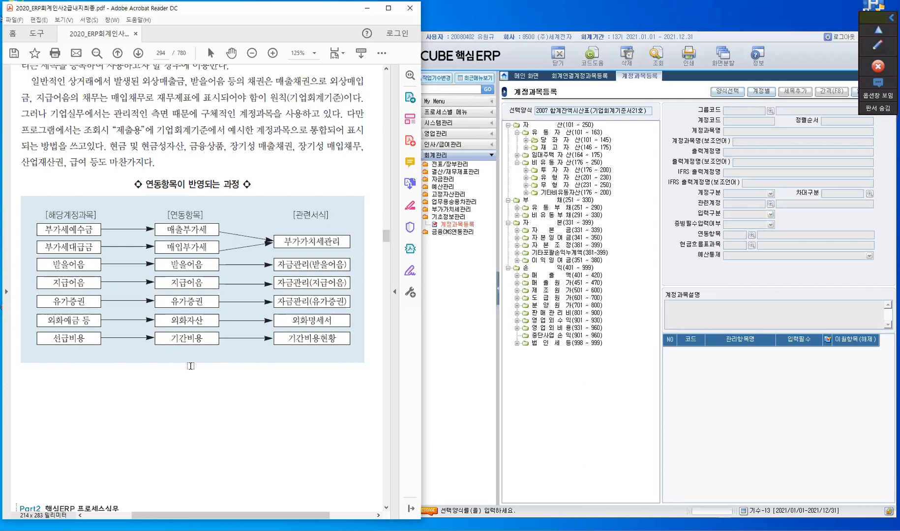
pyautogui.scroll(-3, 191, 366)
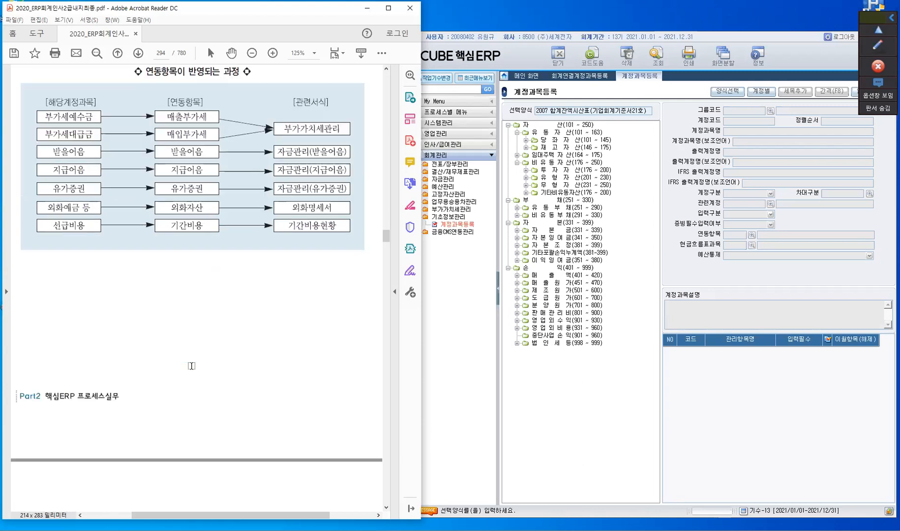
pyautogui.scroll(-7, 191, 366)
pyautogui.scroll(-3, 191, 366)
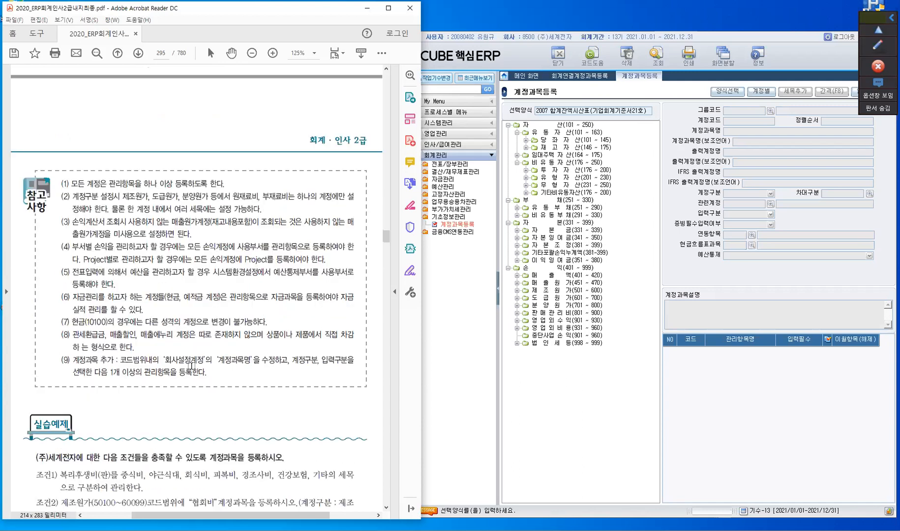
pyautogui.scroll(-3, 192, 366)
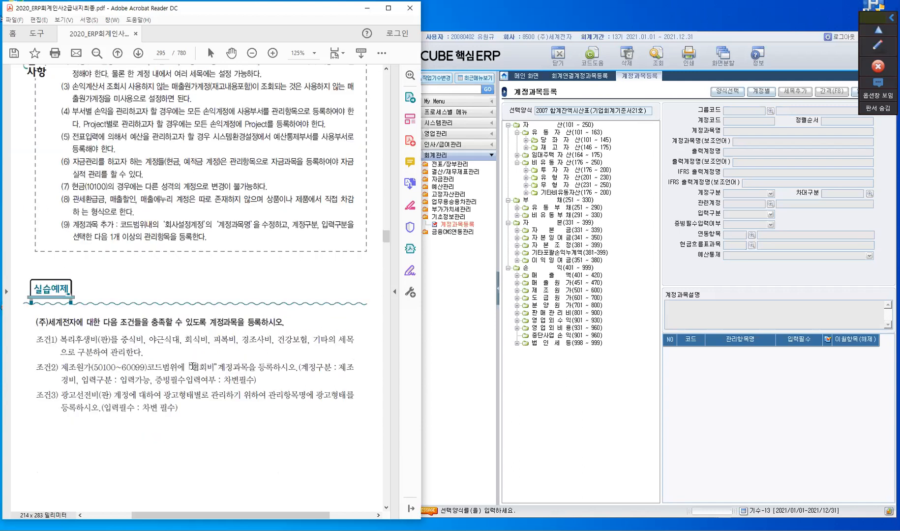
pyautogui.scroll(-1, 193, 366)
pyautogui.scroll(-3, 193, 366)
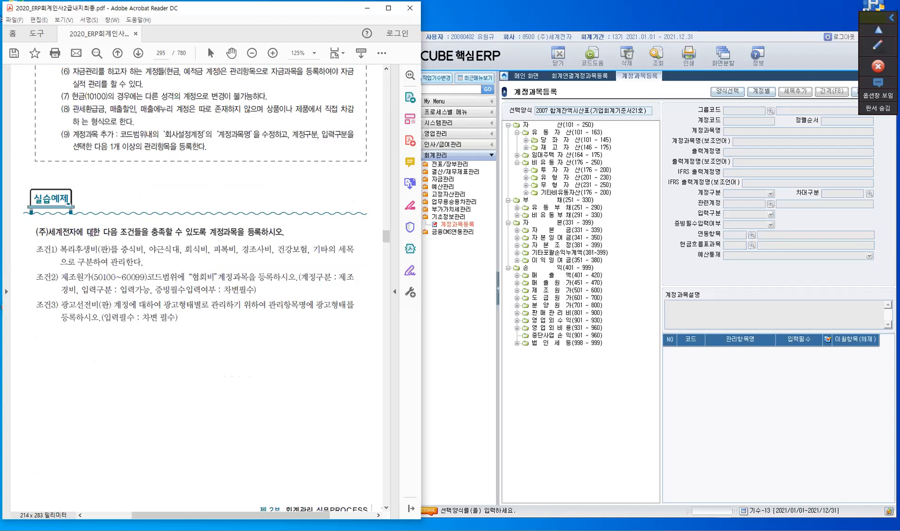
pyautogui.scroll(-1, 86, 226)
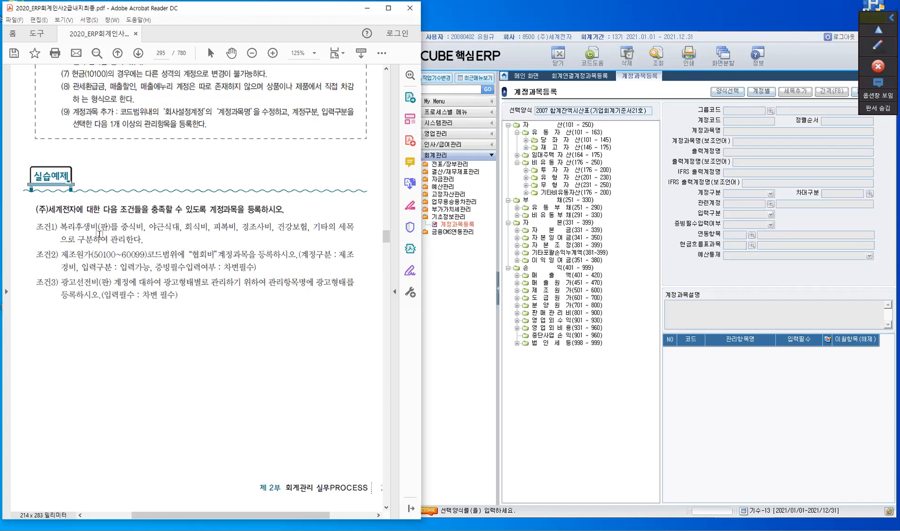
# Step: Collapse 기초정보관리 under iCUBE's 시스템관리 module and return to the 회계관리 module
pyautogui.click(129, 225)
pyautogui.click(444, 127)
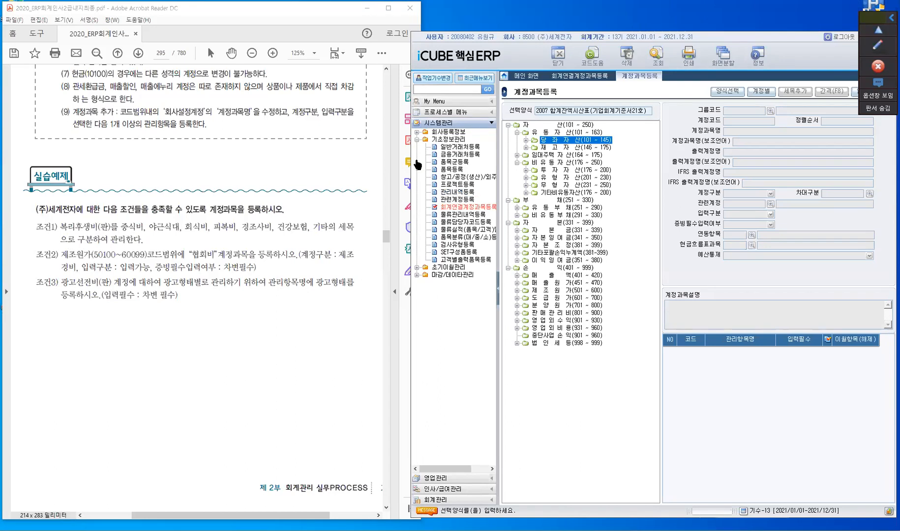
pyautogui.click(417, 141)
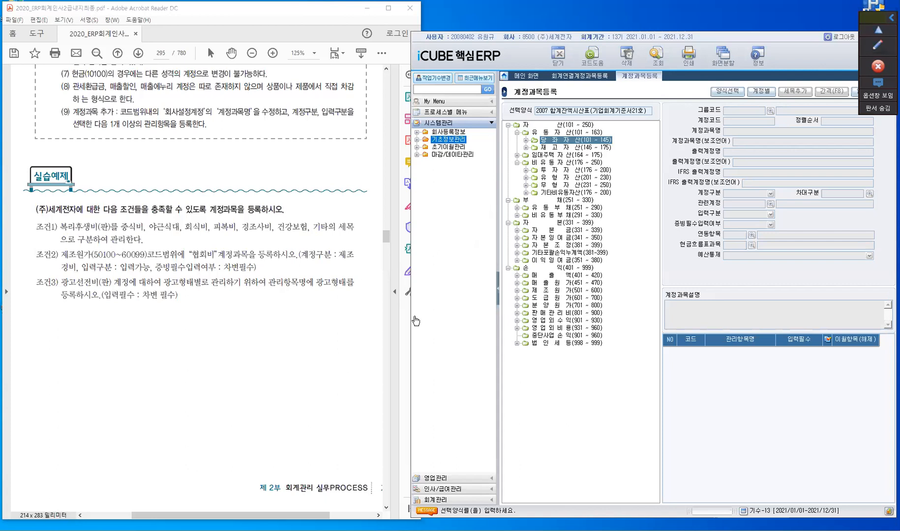
pyautogui.click(456, 501)
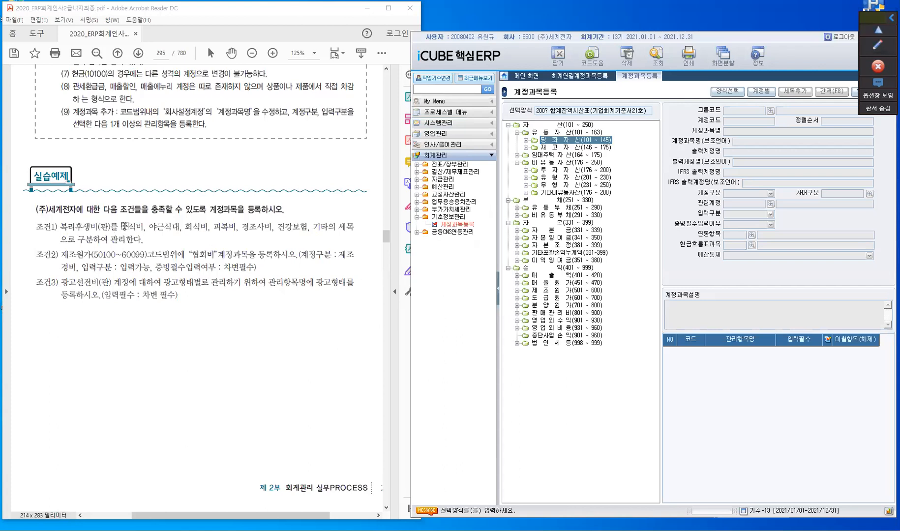
# Step: Highlight the sub-items from 중식비 to 기타 in the textbook's 조건1
pyautogui.moveTo(121, 227); pyautogui.dragTo(336, 227)
pyautogui.click(296, 240)
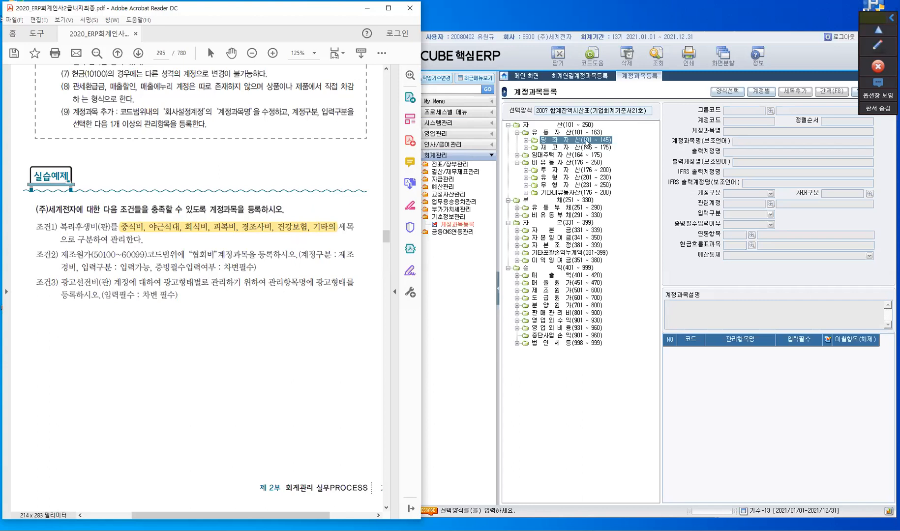
# Step: In iCUBE, expand 판매관리비(801 - 900) and open account 81100 복리후생비, shifting the program window so the whole form is in view
pyautogui.doubleClick(561, 314)
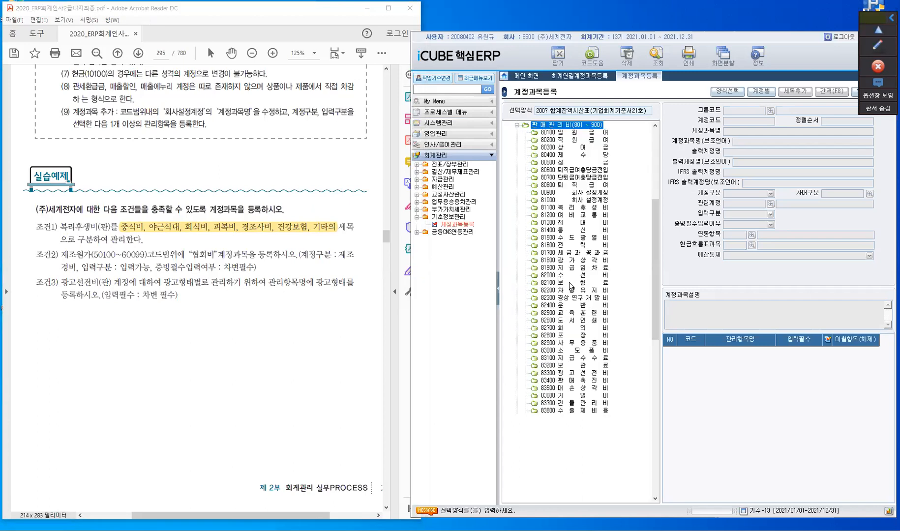
pyautogui.click(554, 138)
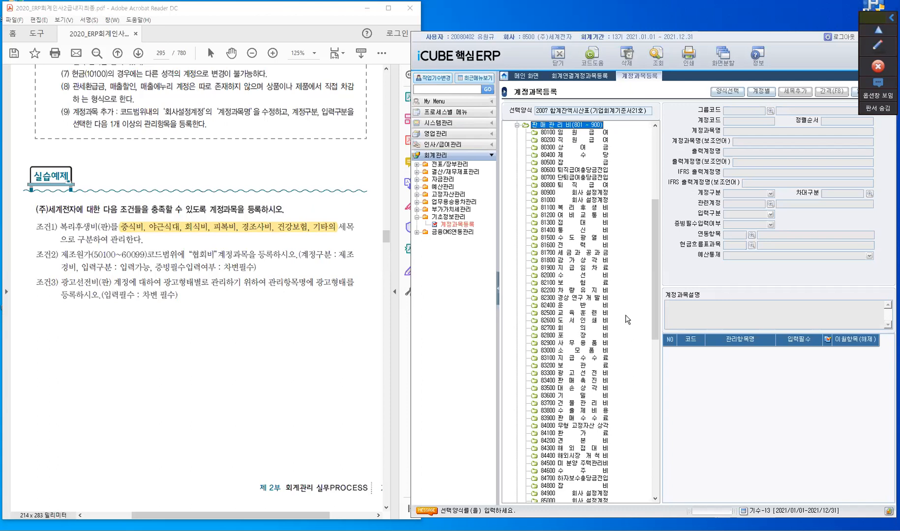
pyautogui.click(552, 208)
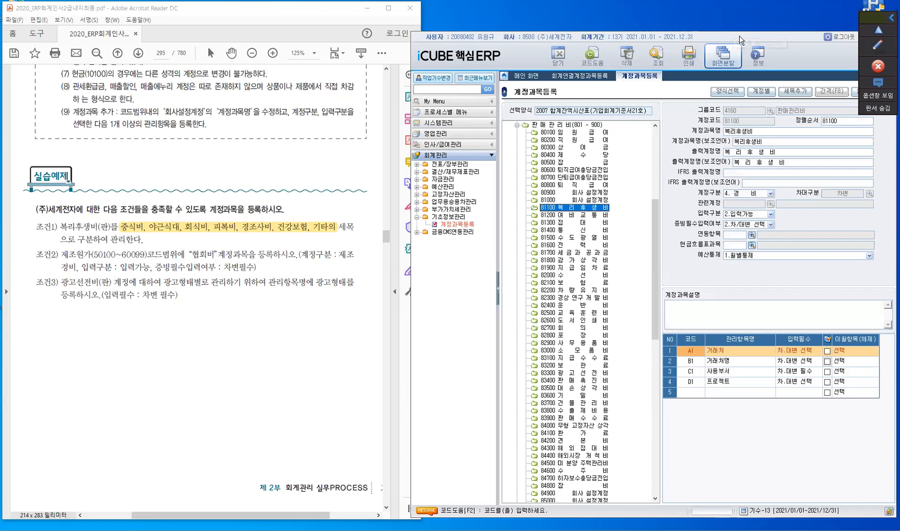
pyautogui.moveTo(710, 33); pyautogui.dragTo(680, 29)
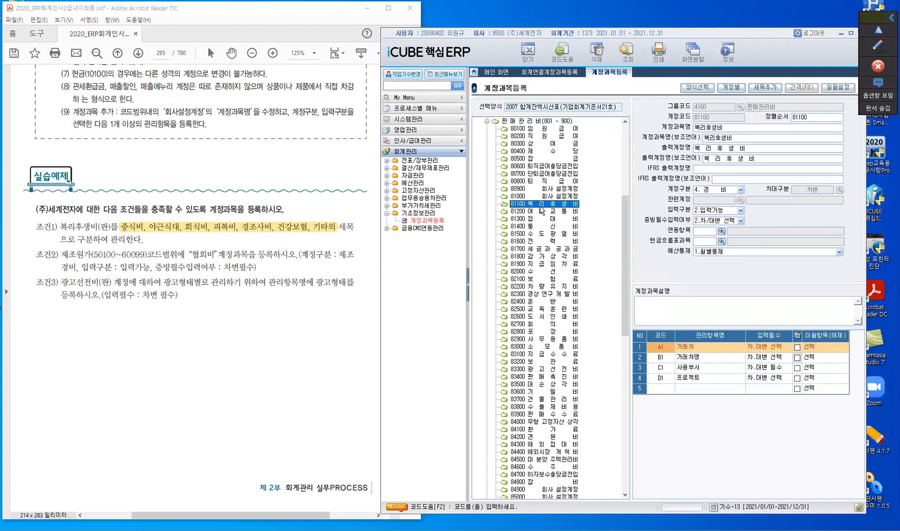
# Step: Add a sub-account (세목) with code 81101 under 복리후생비
pyautogui.press('ctrl')
pyautogui.click(765, 91)
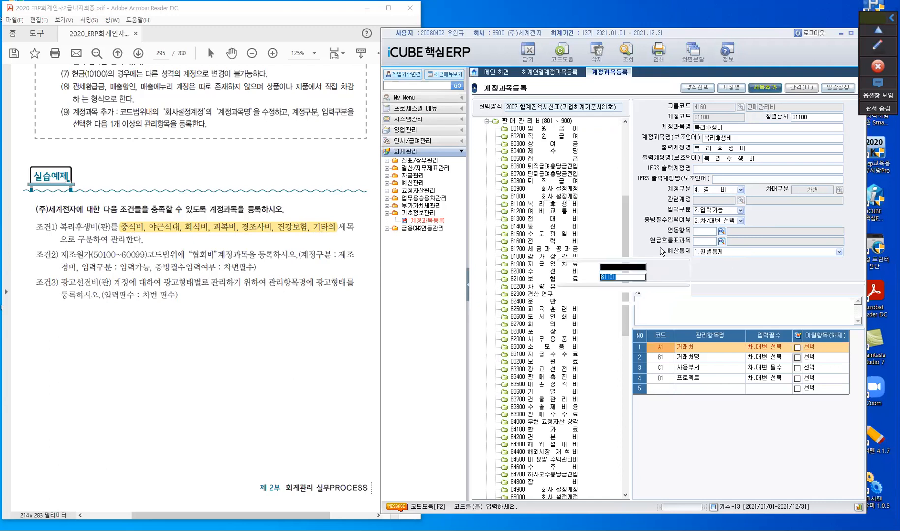
pyautogui.moveTo(653, 243); pyautogui.dragTo(686, 140)
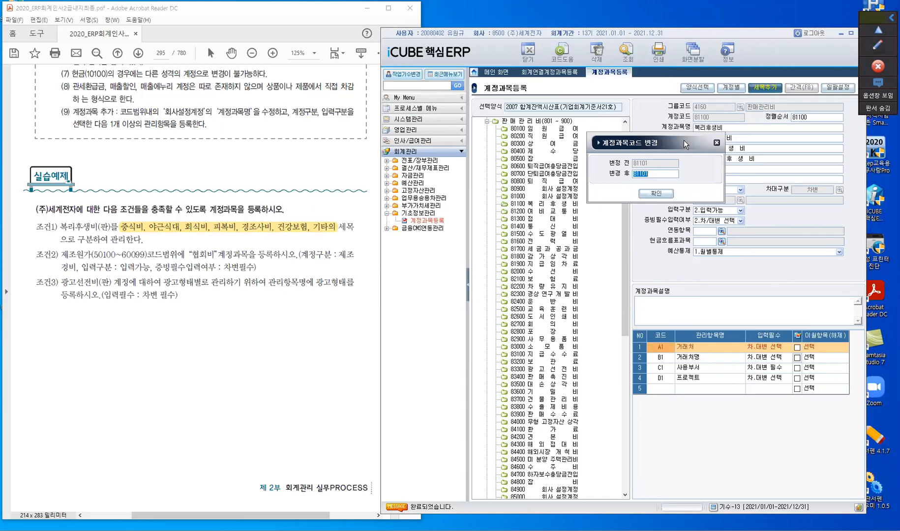
pyautogui.click(655, 194)
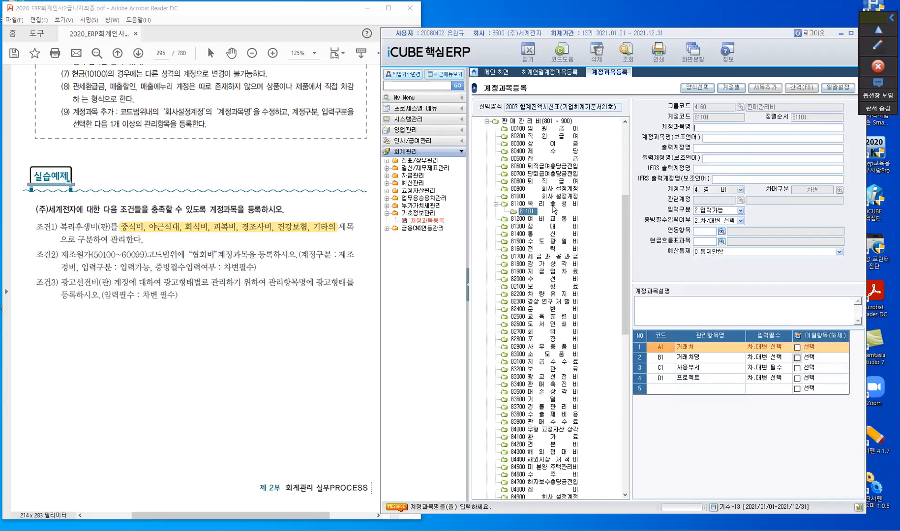
# Step: Name the sub-account 복리후생비/중식비, accept the same 보조언어 and 출력계정명 values, and leave the IFRS names blank
pyautogui.click(516, 216)
pyautogui.write('주')
pyautogui.press('BackSpace')
pyautogui.write('복리')
pyautogui.write('후생비')
pyautogui.write('(ㅍ')
pyautogui.write('식비')
pyautogui.press('Return')
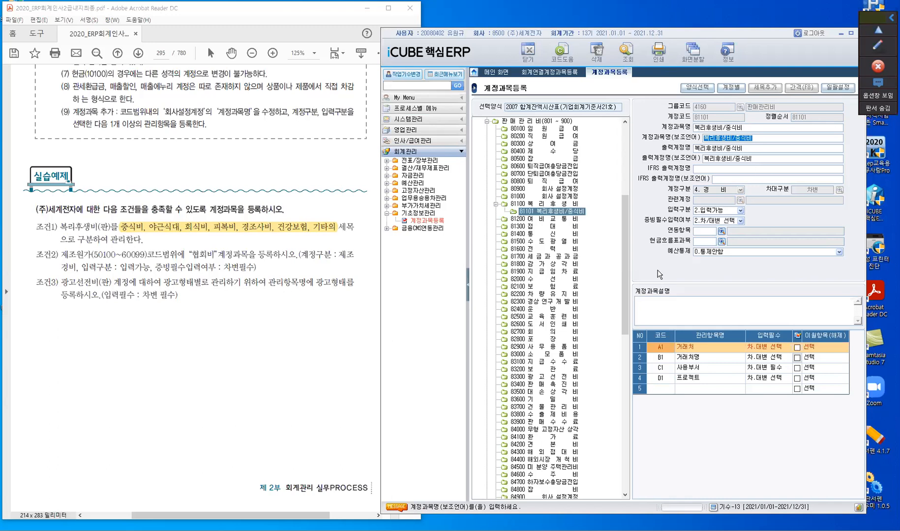
pyautogui.press('Return')
pyautogui.press('Return')
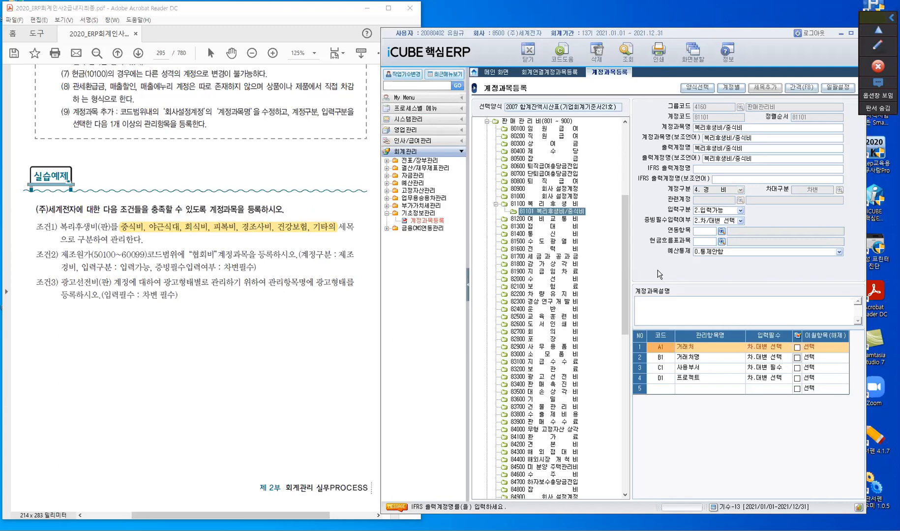
pyautogui.press('Return')
pyautogui.press('Return')
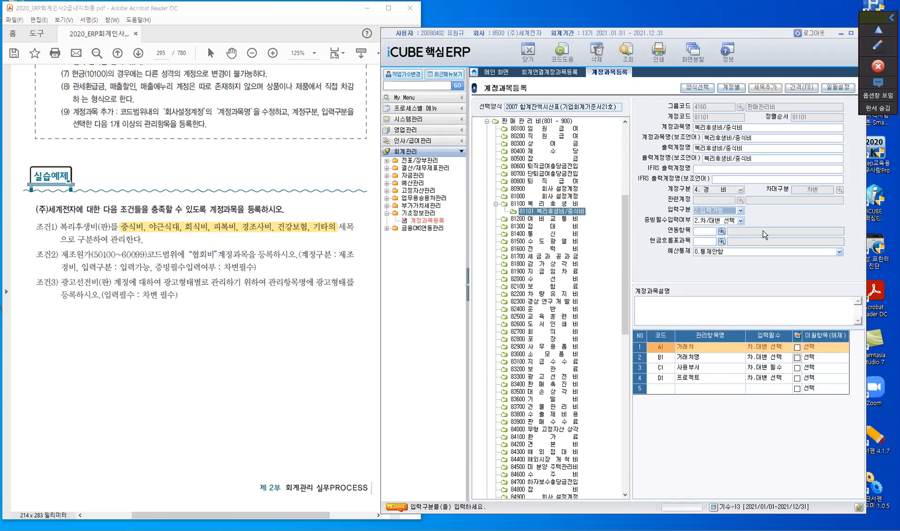
# Step: Keep 입력구분 at 2.입력가능 and 증빙필수입력여부 at 2.차/대변 선택, leaving 연동항목 and 현금흐름표과목 blank
pyautogui.click(741, 210)
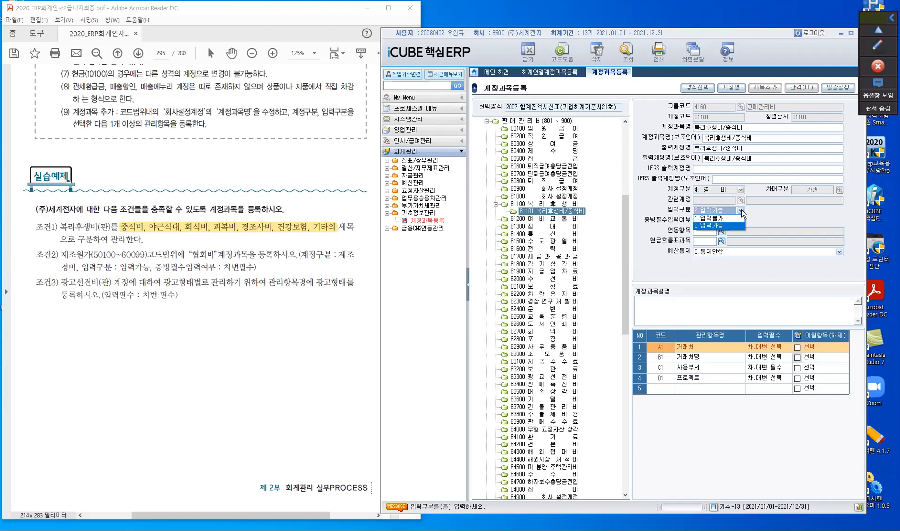
pyautogui.click(741, 211)
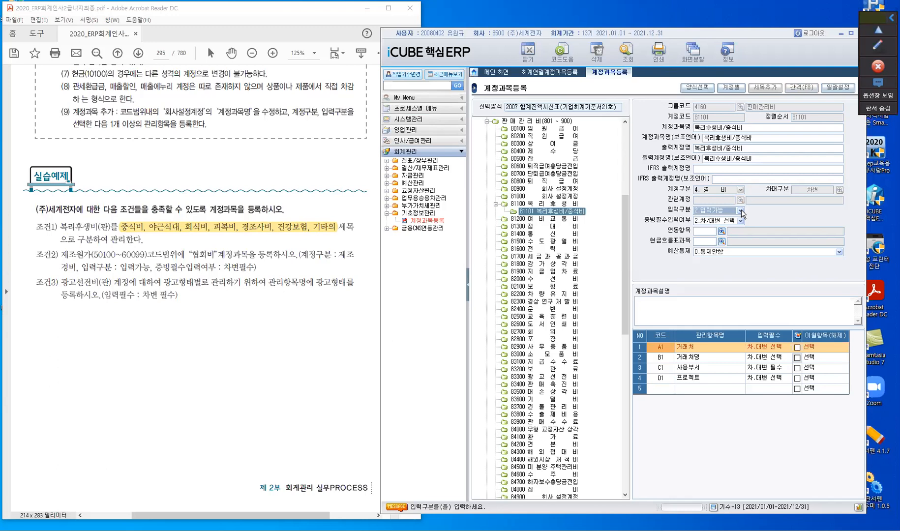
pyautogui.press('Return')
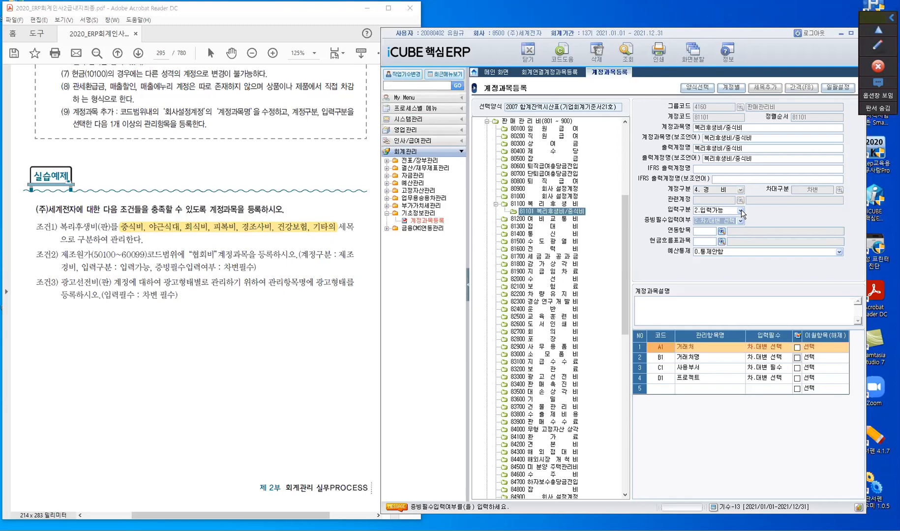
pyautogui.click(741, 221)
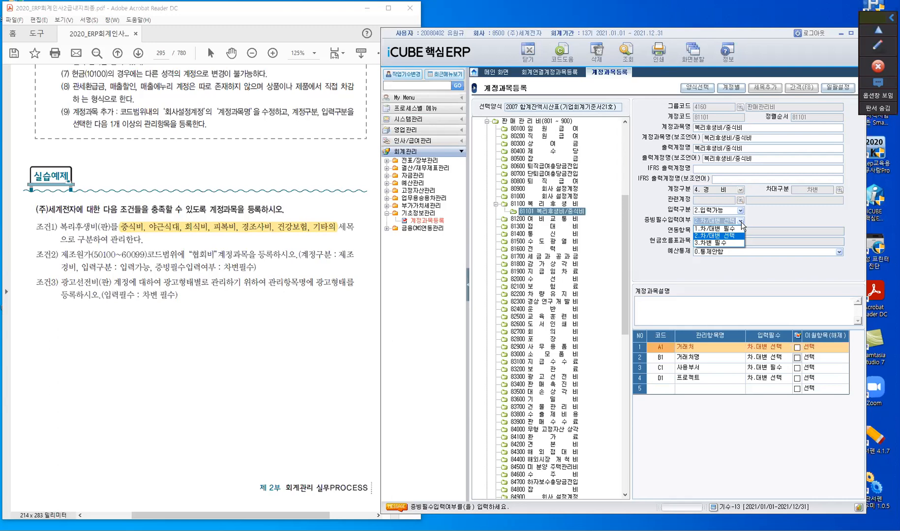
pyautogui.click(742, 224)
pyautogui.press('Return')
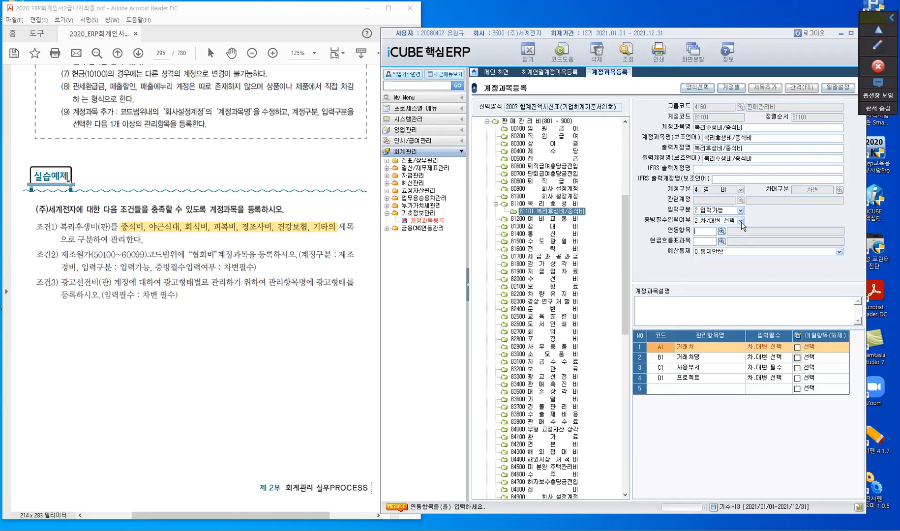
pyautogui.press('Return')
pyautogui.press('Return')
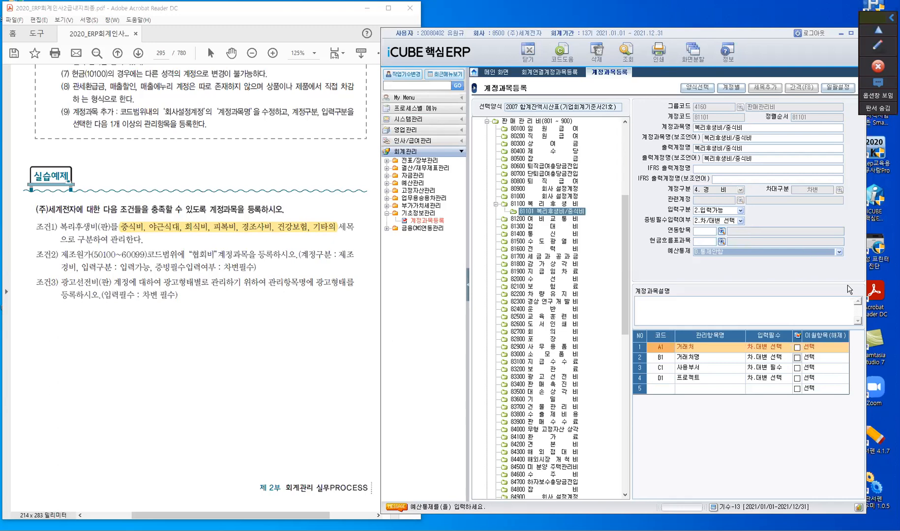
# Step: Review the 예산통제 options and keep 0.통제안함 for the 중식비 sub-account
pyautogui.click(839, 253)
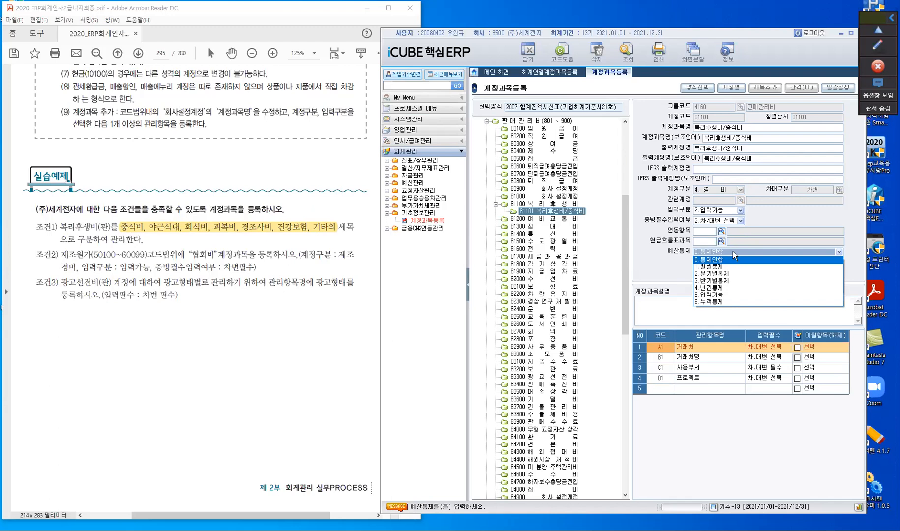
pyautogui.click(734, 253)
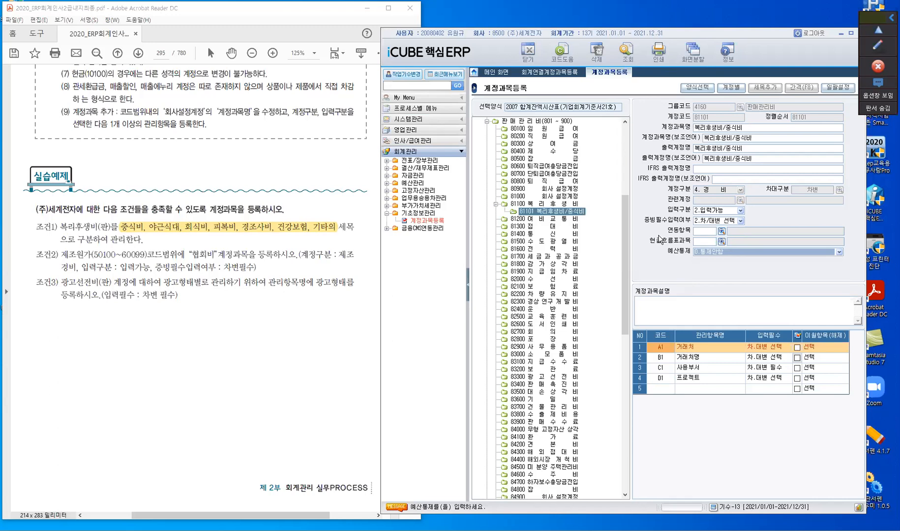
pyautogui.press('ctrl')
pyautogui.press('Return')
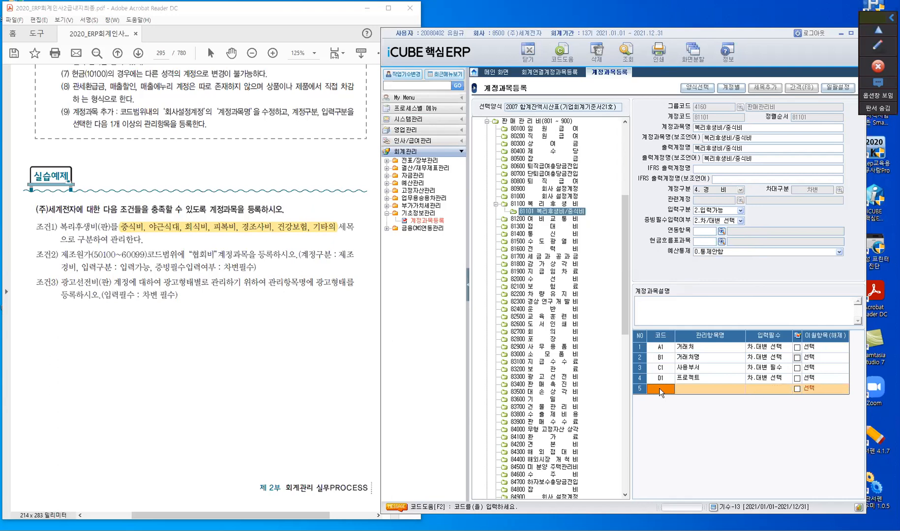
# Step: Examine the 관리항목코드 list for the empty fifth row and the 입력필수 options for 거래처, choosing nothing
pyautogui.press('F2')
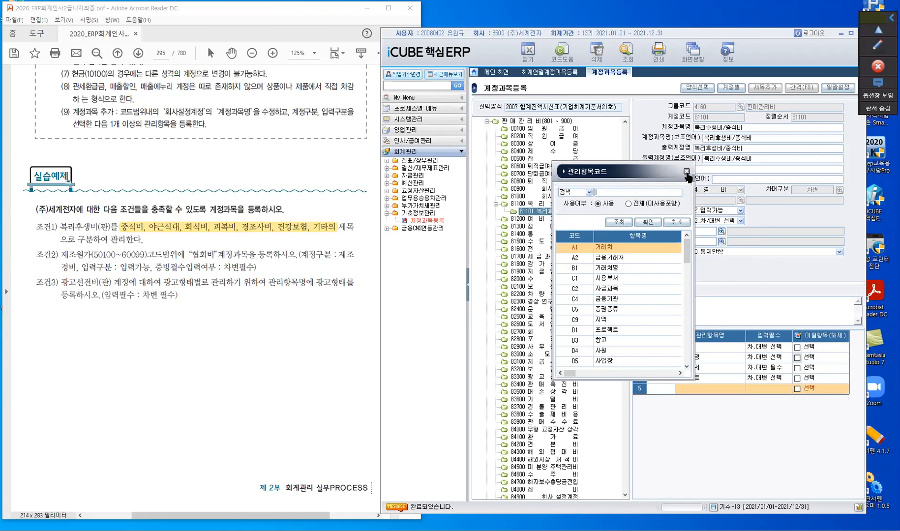
pyautogui.click(681, 385)
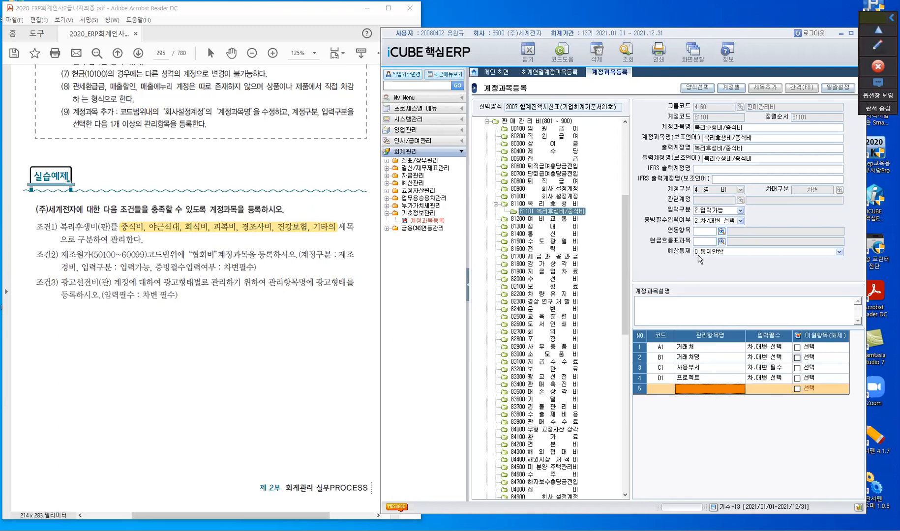
pyautogui.click(771, 351)
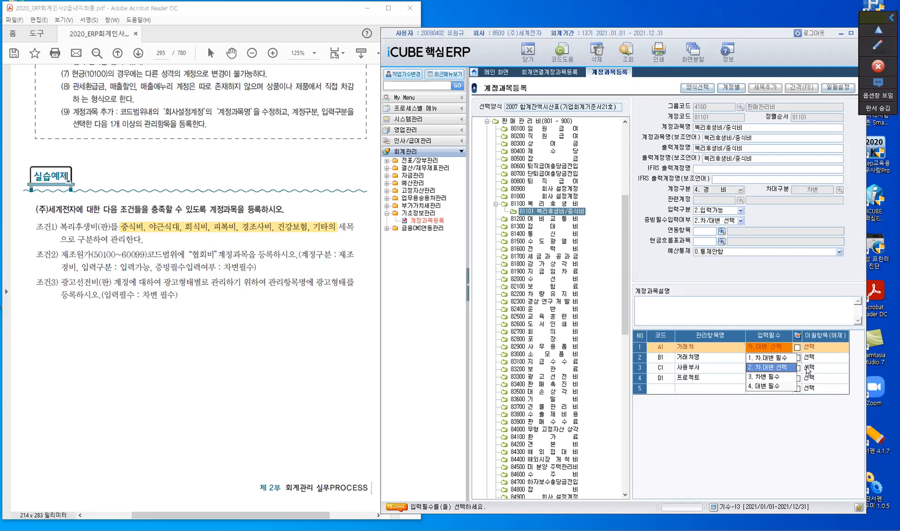
pyautogui.click(795, 420)
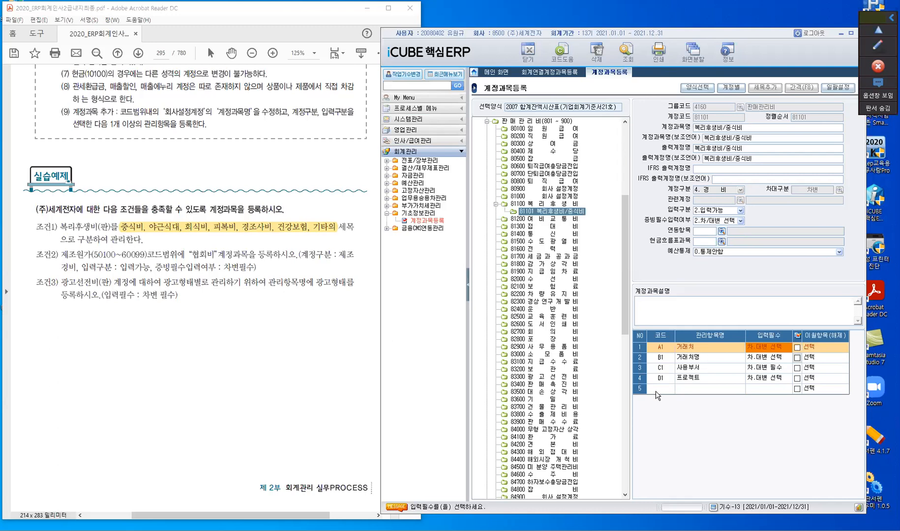
# Step: Open the parent account 81100 복리후생비 again to check its 입력구분
pyautogui.click(551, 213)
pyautogui.click(549, 205)
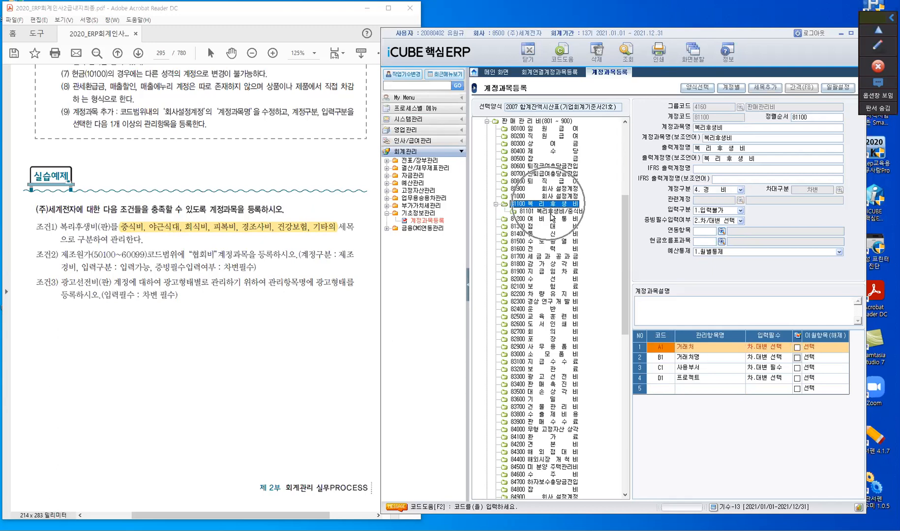
# Step: Add a second sub-account with code 81102 under the parent account 81100 복리후생비
pyautogui.click(551, 213)
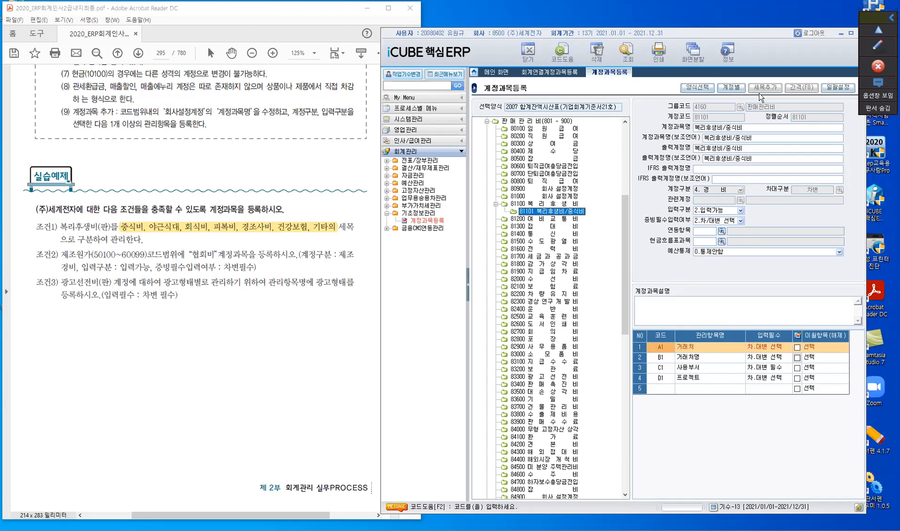
pyautogui.click(538, 206)
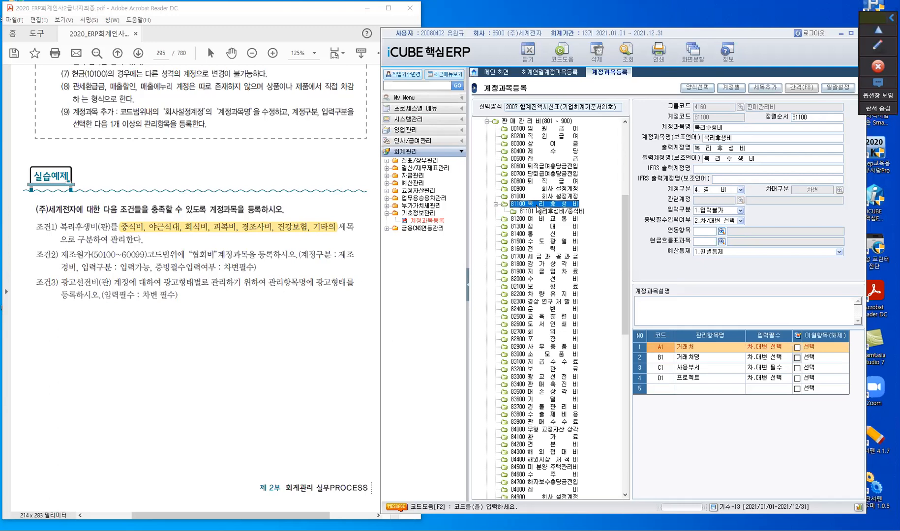
pyautogui.click(766, 87)
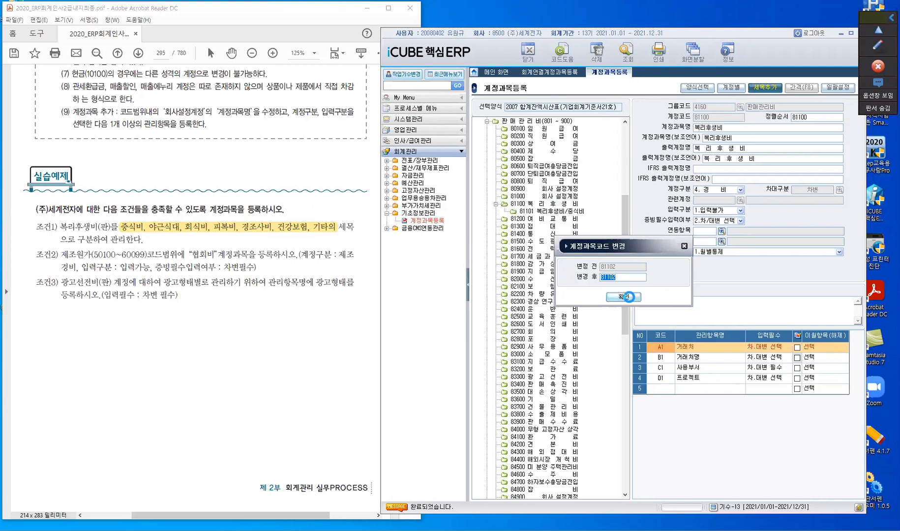
pyautogui.click(624, 296)
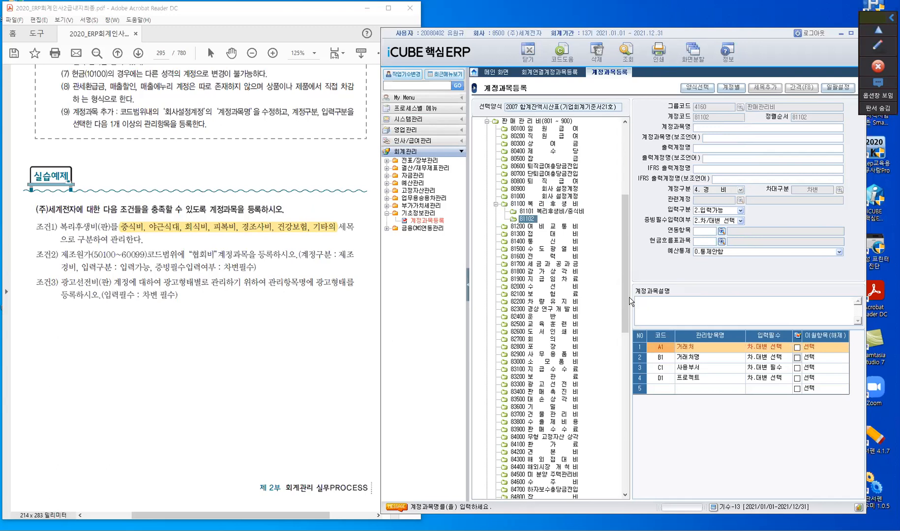
# Step: Name sub-account 81102 복리후생비-야근식대
pyautogui.write('복')
pyautogui.write('리후새')
pyautogui.write('생비/')
pyautogui.write('야근식ㄷ')
pyautogui.write('대')
pyautogui.press('Return')
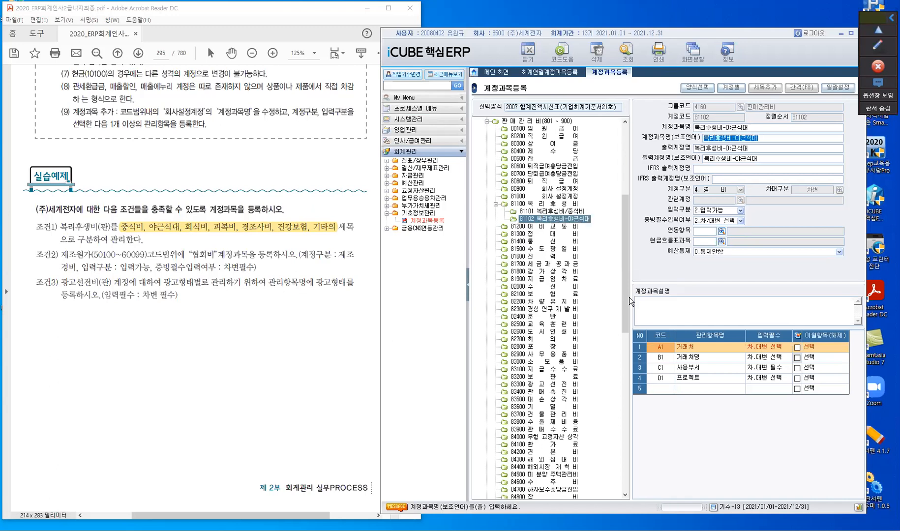
# Step: Accept 2.입력가능, 2.차/대변 선택 and 0.통제안함 for the 야근식대 sub-account, leaving 연동항목 and 현금흐름표과목 blank
pyautogui.press('Return')
pyautogui.press('Return')
pyautogui.press('Return')
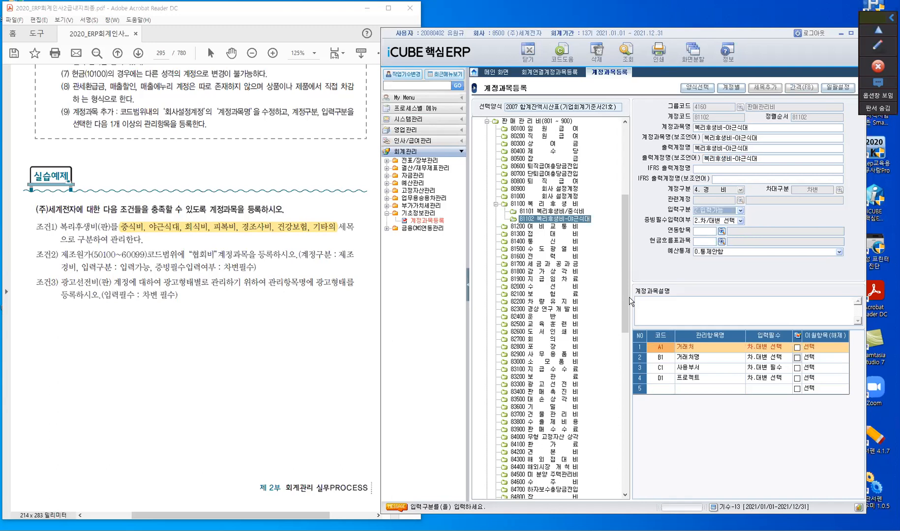
pyautogui.press('Return')
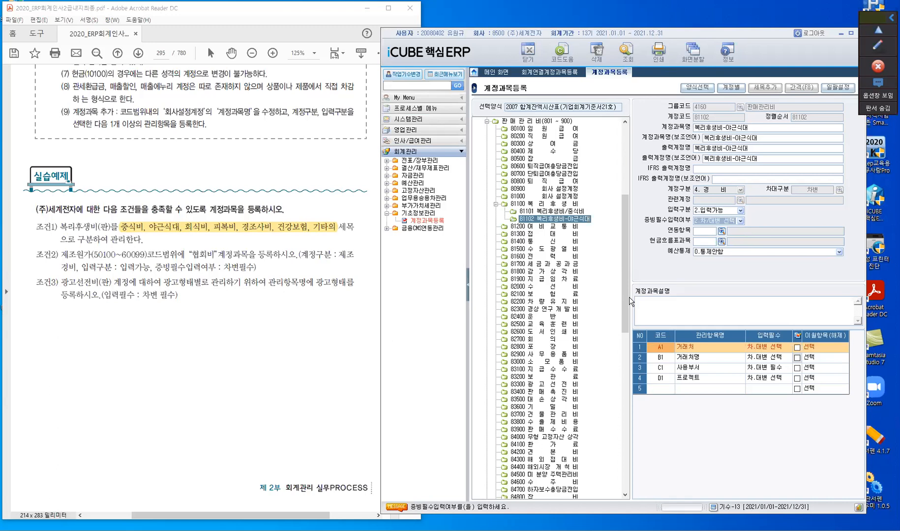
pyautogui.press('Return')
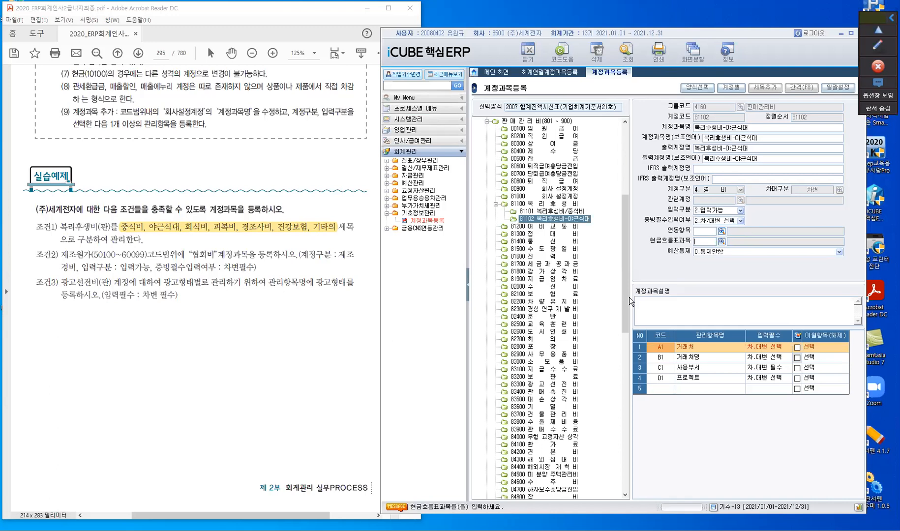
pyautogui.press('Return')
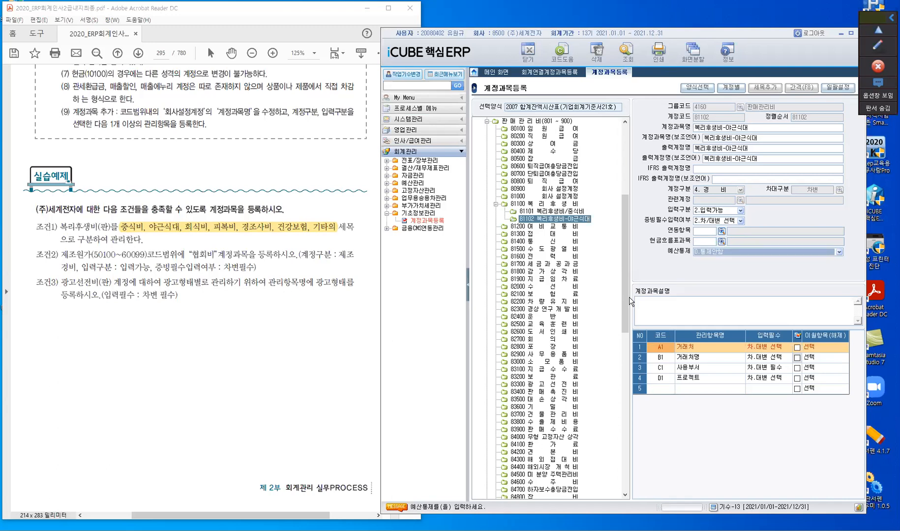
pyautogui.press('Return')
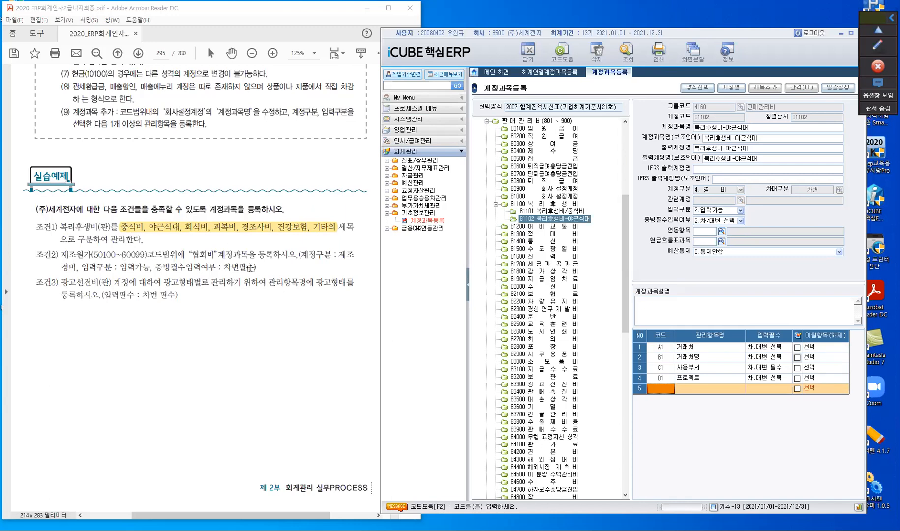
# Step: Highlight "협회비" in 조건2 of the textbook PDF, and in iCUBE open the unused account 53700 회사설정계정 under 제조원가(501-600)
pyautogui.moveTo(187, 256); pyautogui.dragTo(207, 257)
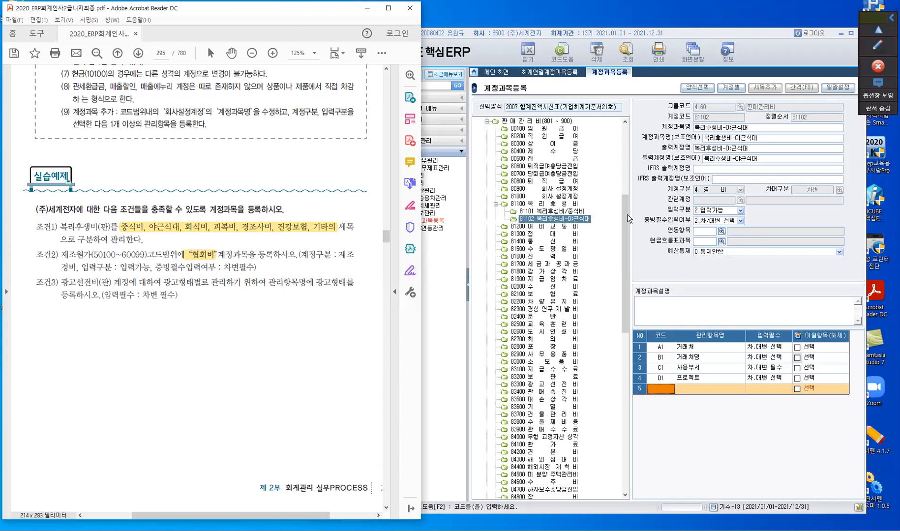
pyautogui.click(630, 156)
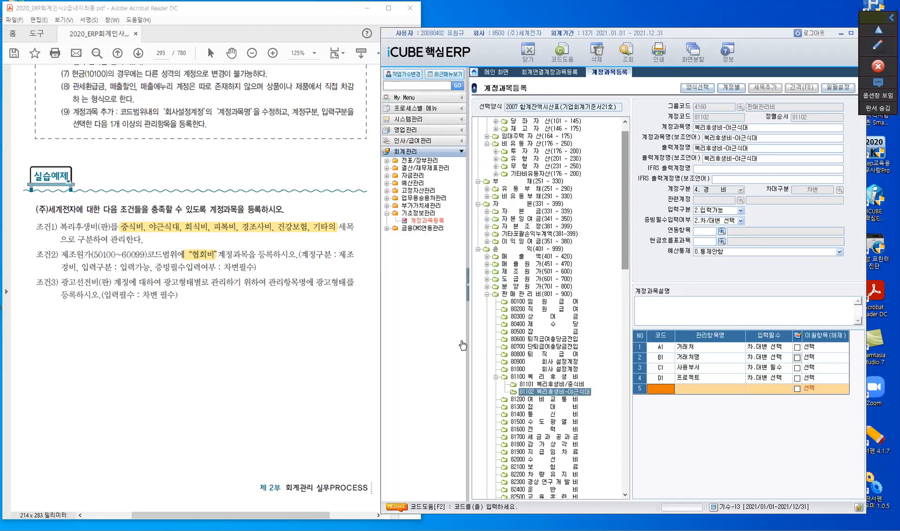
pyautogui.click(486, 295)
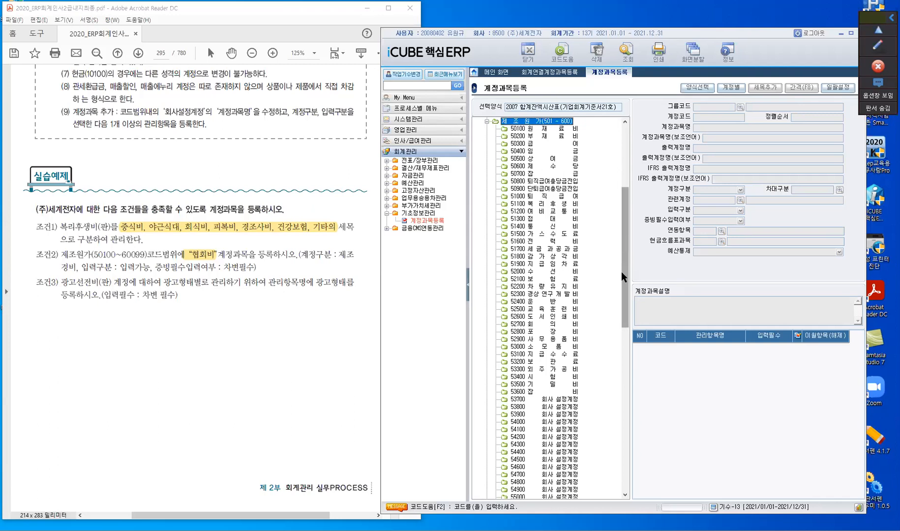
pyautogui.scroll(-8, 622, 271)
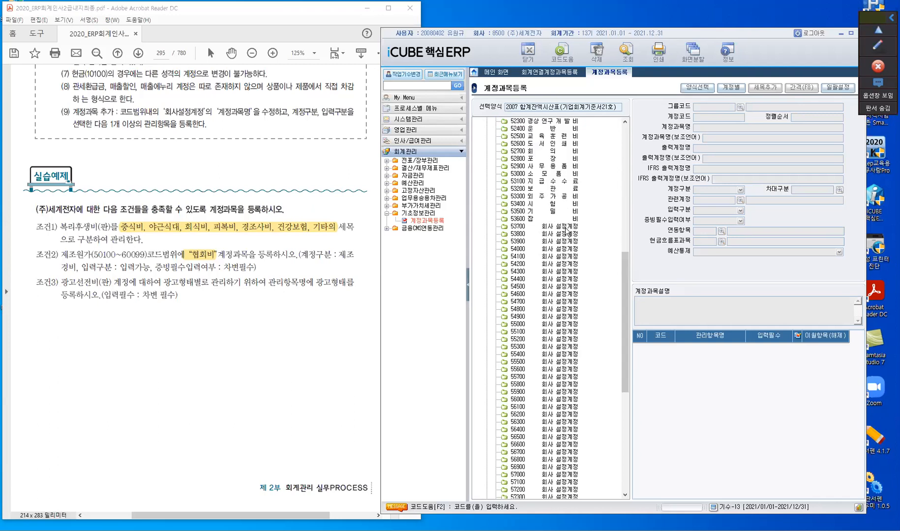
pyautogui.click(566, 227)
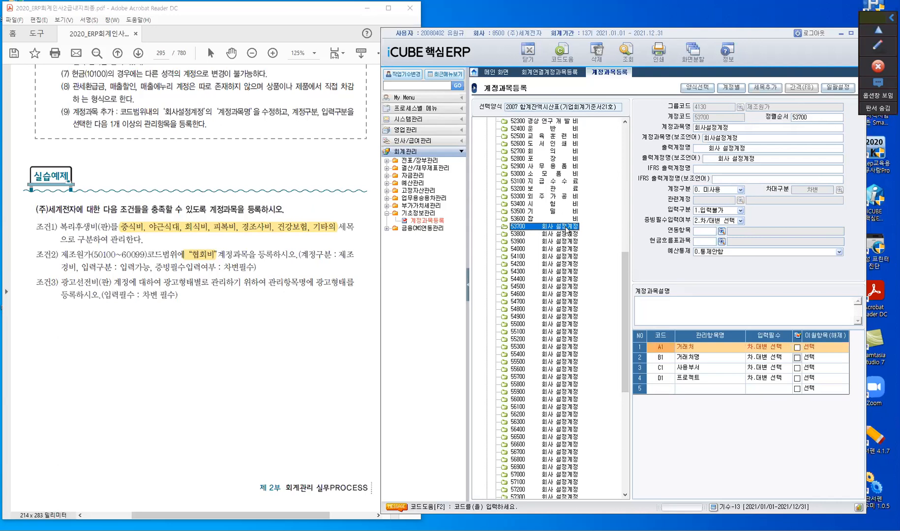
# Step: Rename account 53700 as 협회비 in both 계정과목명 and 계정과목명(보조언어)
pyautogui.click(746, 128)
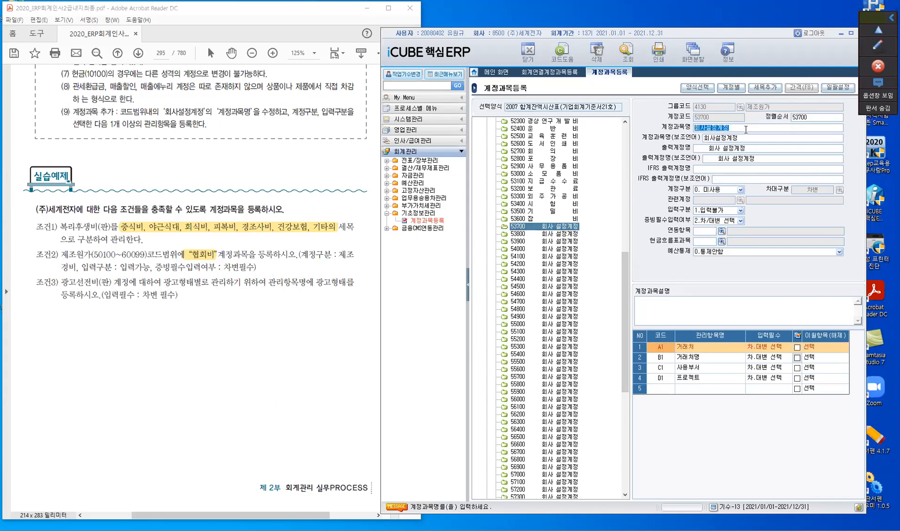
pyautogui.write('협회비')
pyautogui.press('Return')
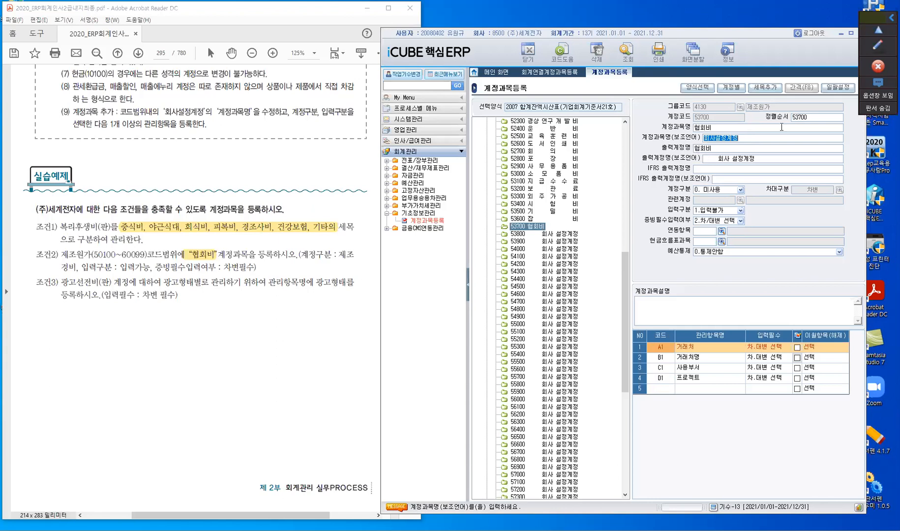
pyautogui.write('협회비')
pyautogui.press('Return')
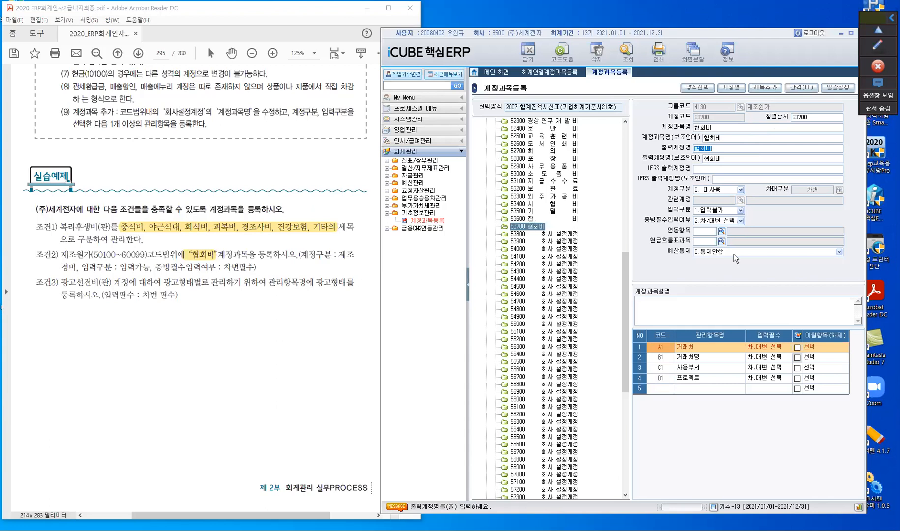
# Step: Apply the 간격 letter spacing to 출력계정명 and 출력계정명(보조언어) of the 협회비 account
pyautogui.click(801, 91)
pyautogui.click(712, 126)
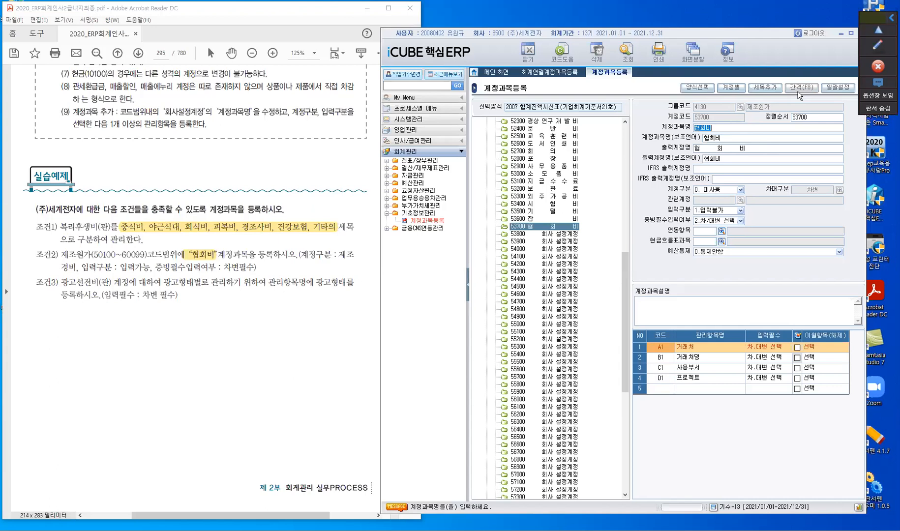
pyautogui.press('Return')
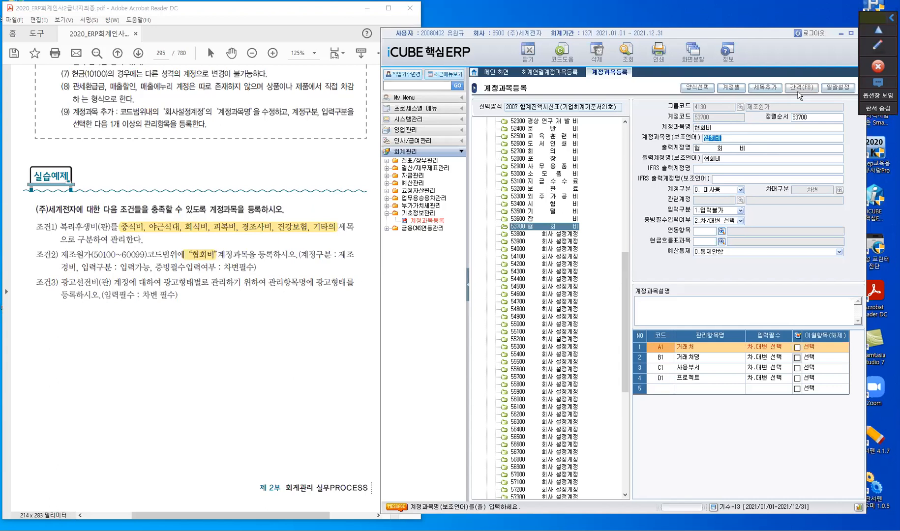
pyautogui.press('Return')
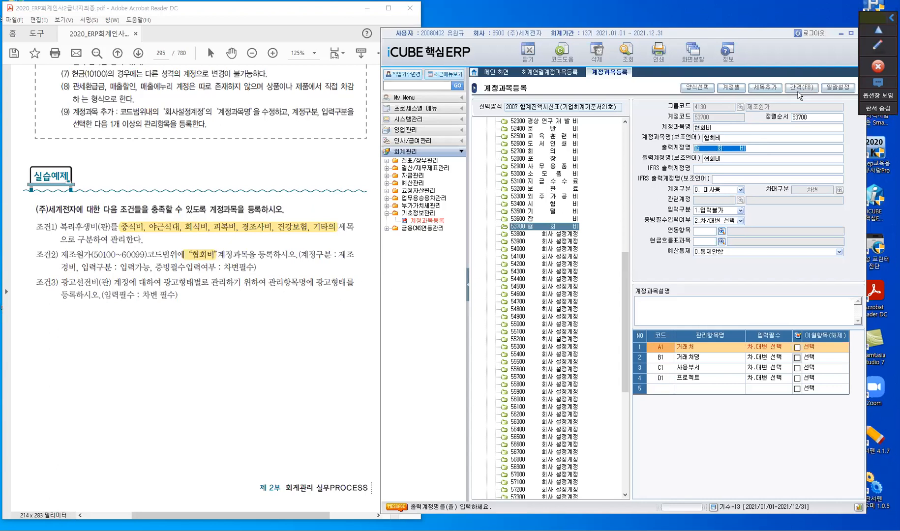
pyautogui.click(799, 92)
pyautogui.press('Return')
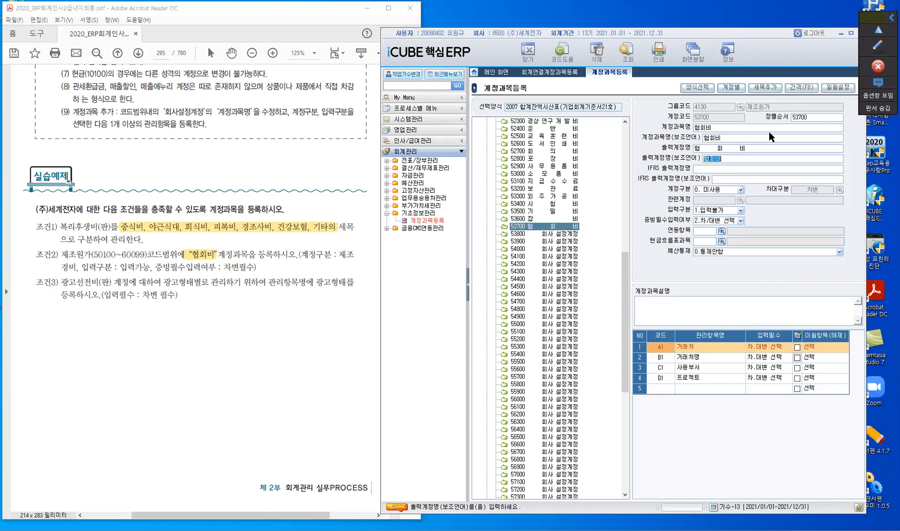
pyautogui.click(770, 91)
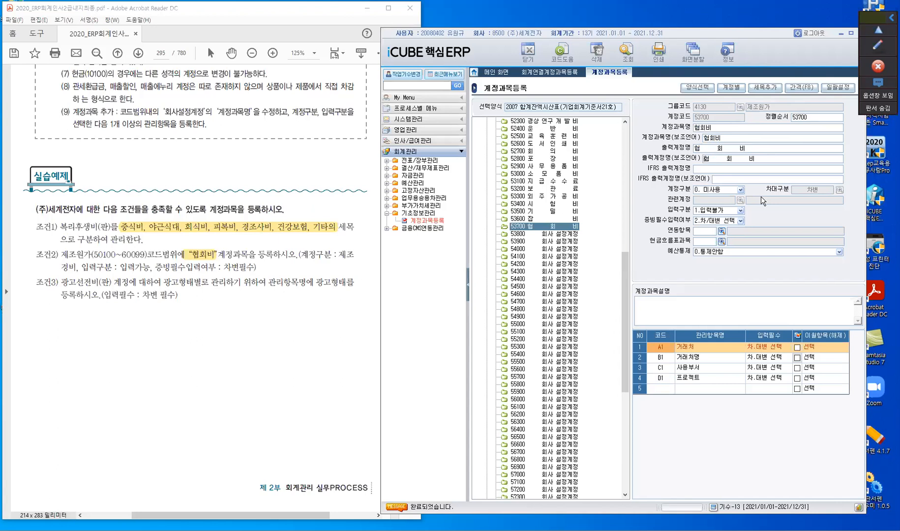
# Step: Set 협회비's 계정구분 to 4. 제조경비 and its 입력구분 to 2.입력가능, leaving the IFRS names blank
pyautogui.press('Return')
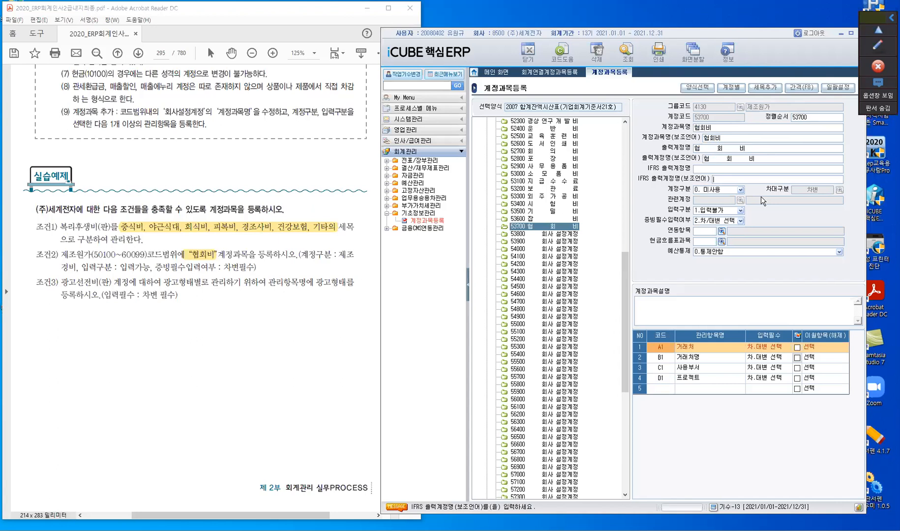
pyautogui.press('Return')
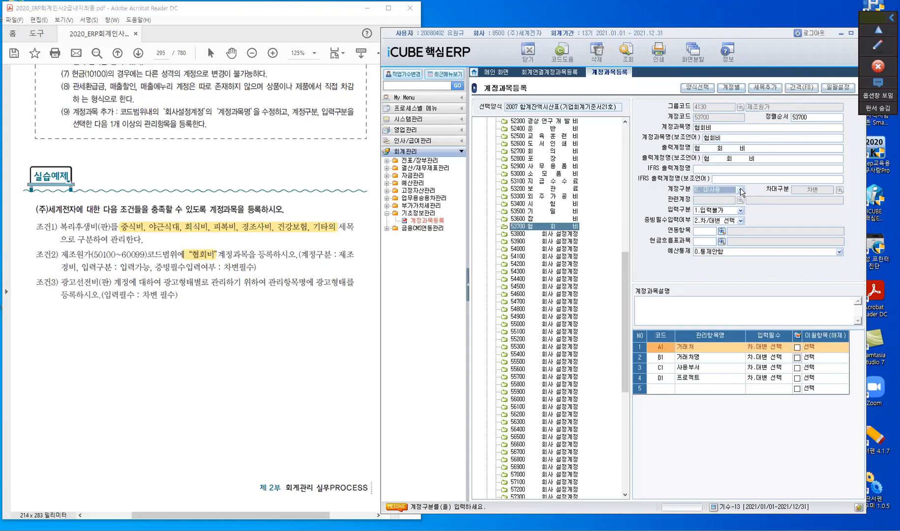
pyautogui.click(741, 190)
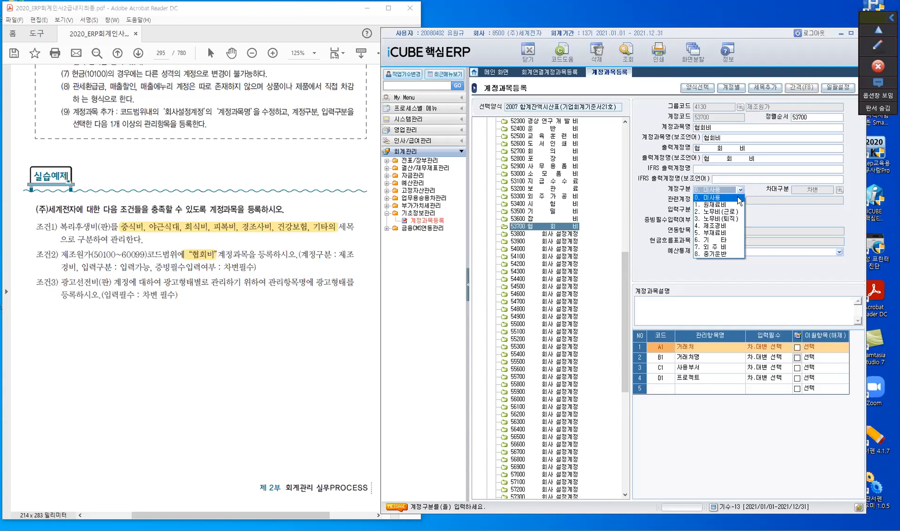
pyautogui.click(734, 230)
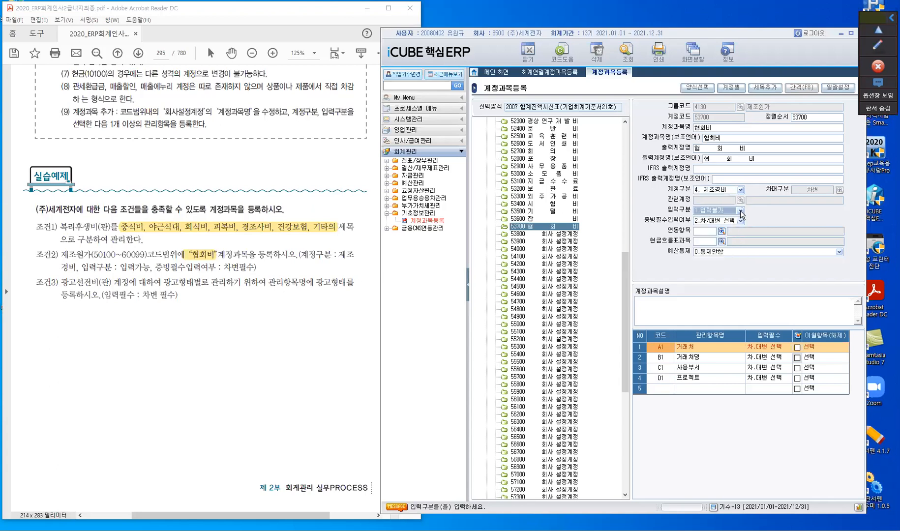
pyautogui.click(741, 210)
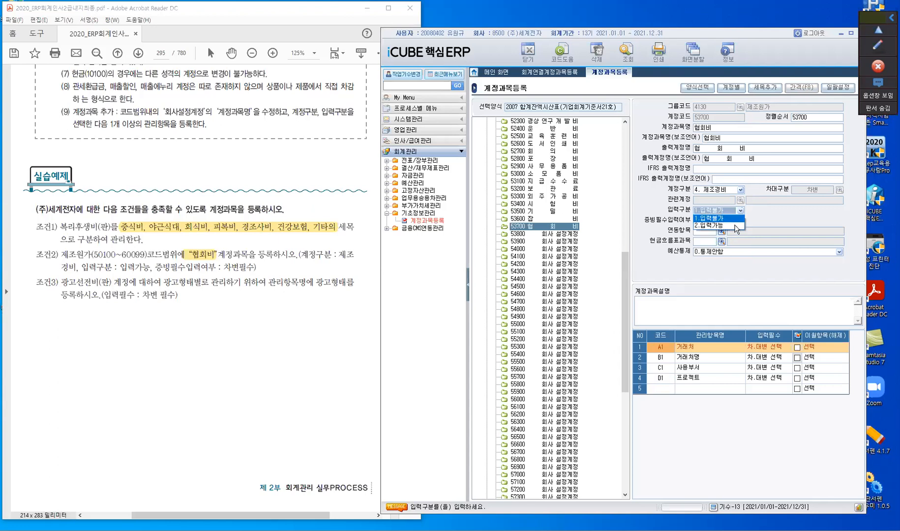
pyautogui.click(736, 228)
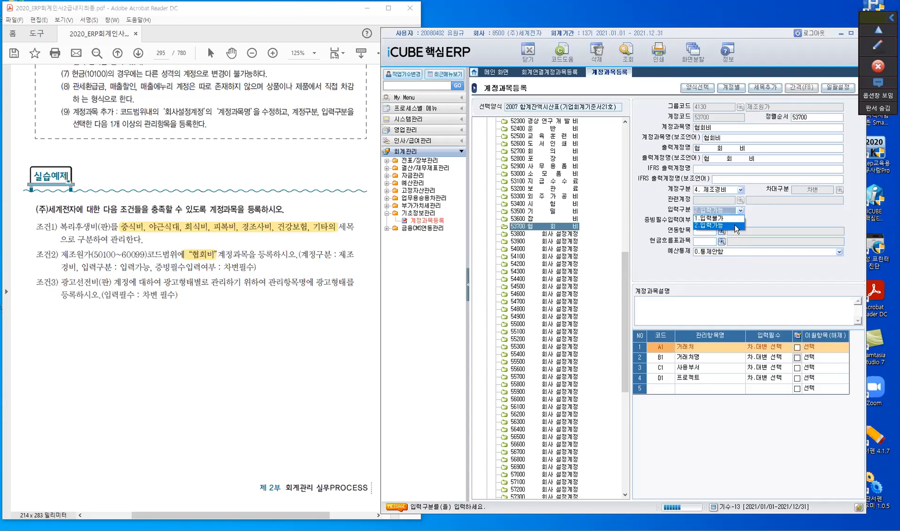
pyautogui.click(737, 227)
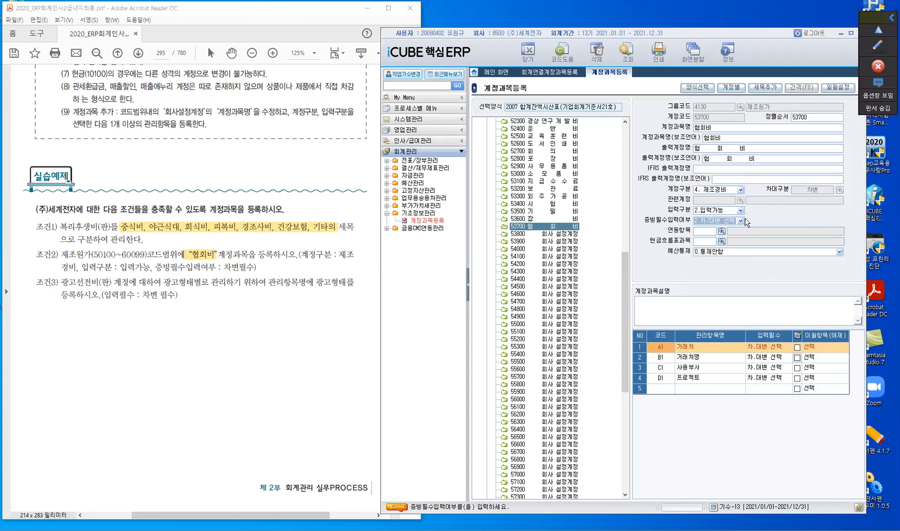
# Step: Set 협회비's 증빙필수입력여부 to 3.차변 필수 and accept blank 연동항목 and 현금흐름표과목 with 예산통제 0.통제안함
pyautogui.click(742, 220)
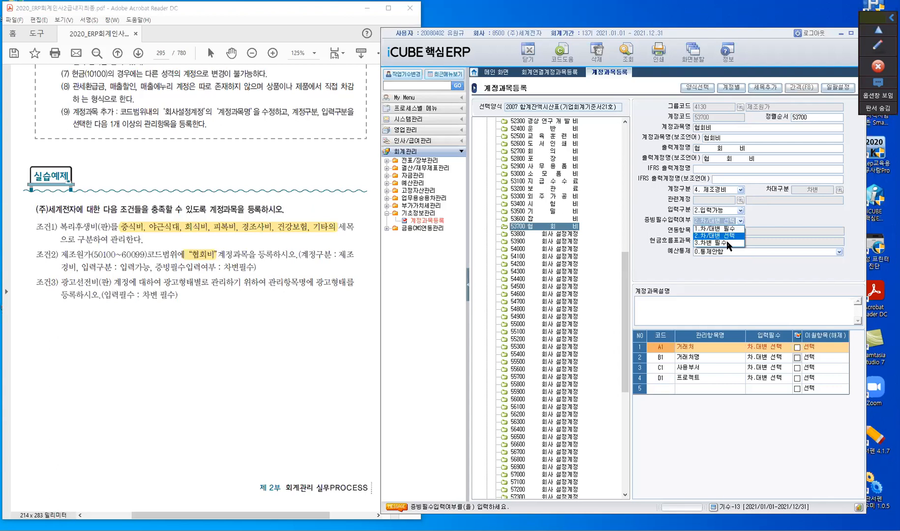
pyautogui.click(727, 243)
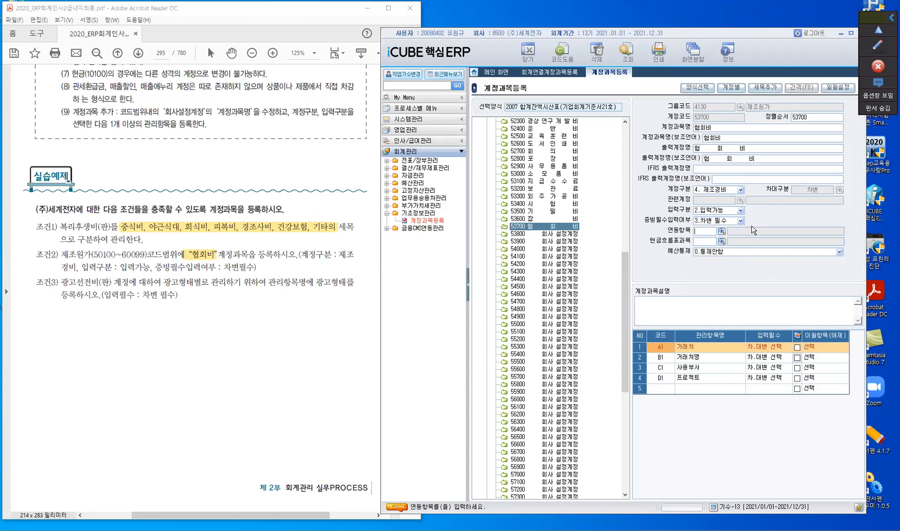
pyautogui.press('Return')
pyautogui.press('Return')
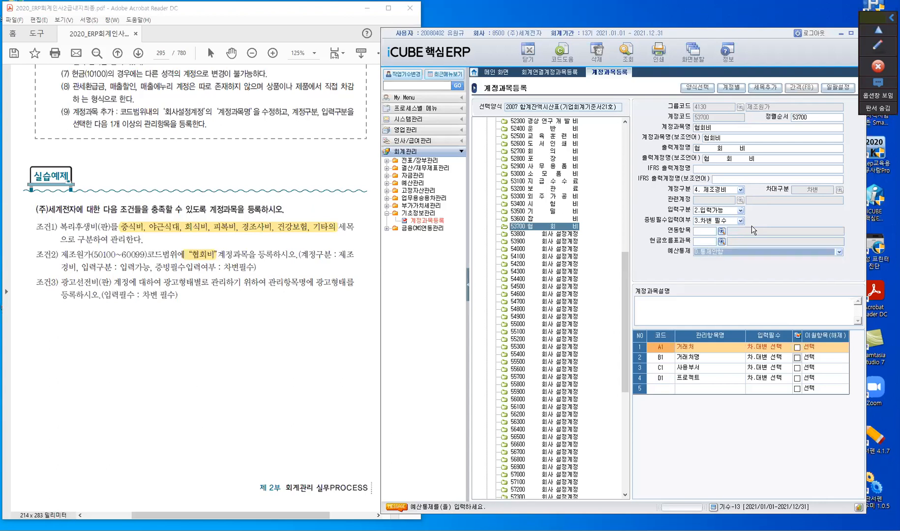
pyautogui.press('Return')
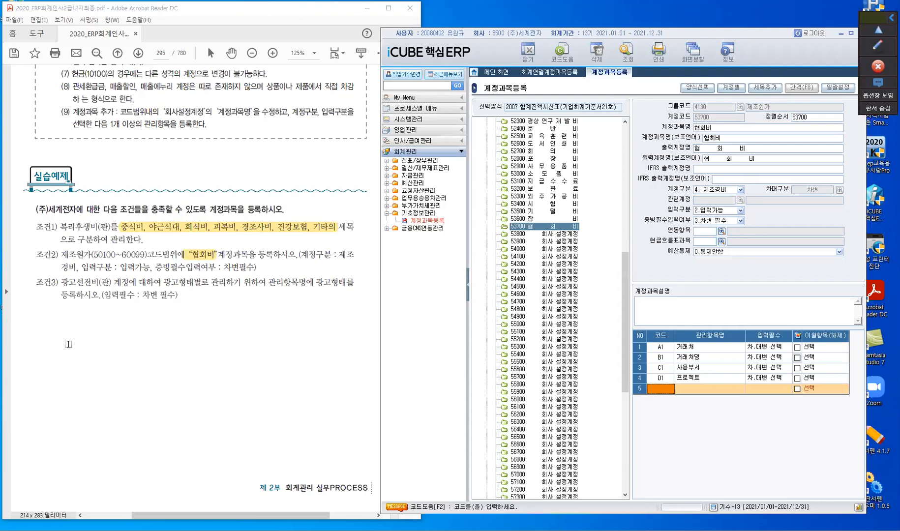
# Step: Highlight 광고선전비(판), both mentions of 광고형태 and the text 등록하시오.(입력필수 : 차변 필수) in 조건3 of the textbook PDF
pyautogui.moveTo(66, 284); pyautogui.dragTo(112, 284)
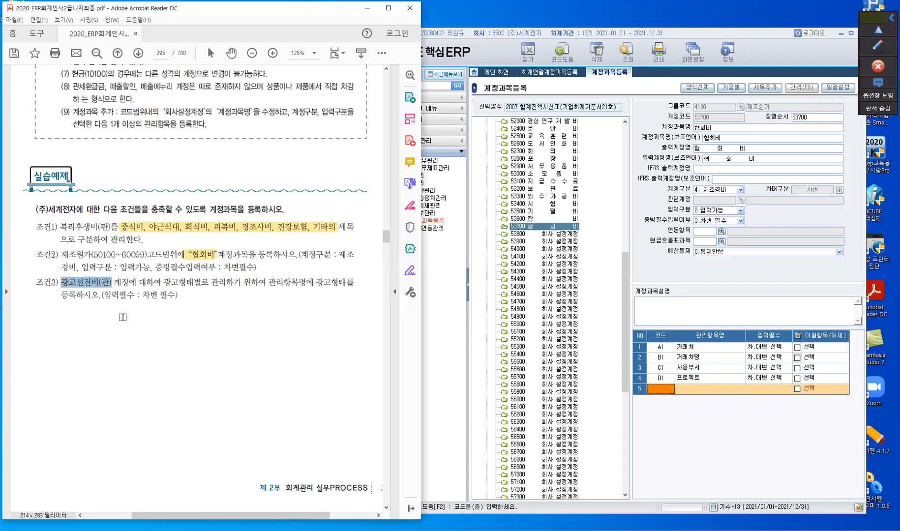
pyautogui.moveTo(164, 282); pyautogui.dragTo(194, 283)
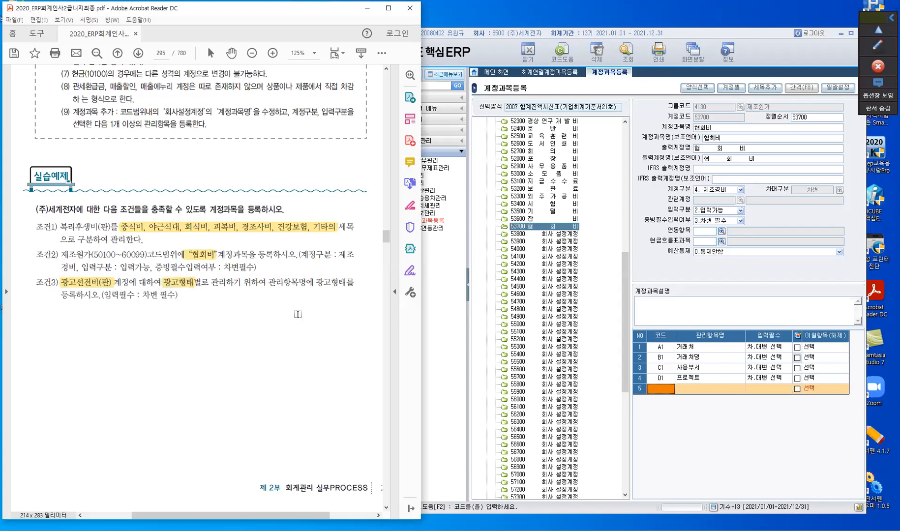
pyautogui.moveTo(316, 284); pyautogui.dragTo(346, 287)
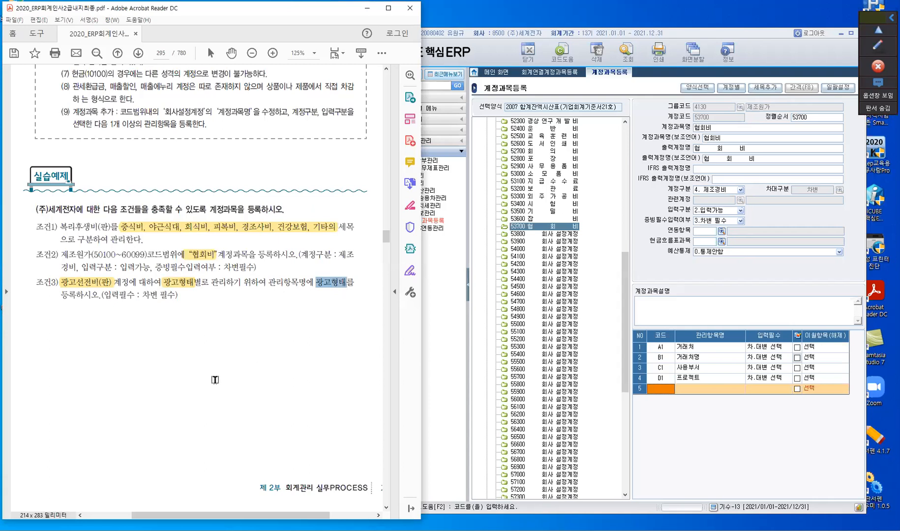
pyautogui.moveTo(103, 299); pyautogui.dragTo(181, 382)
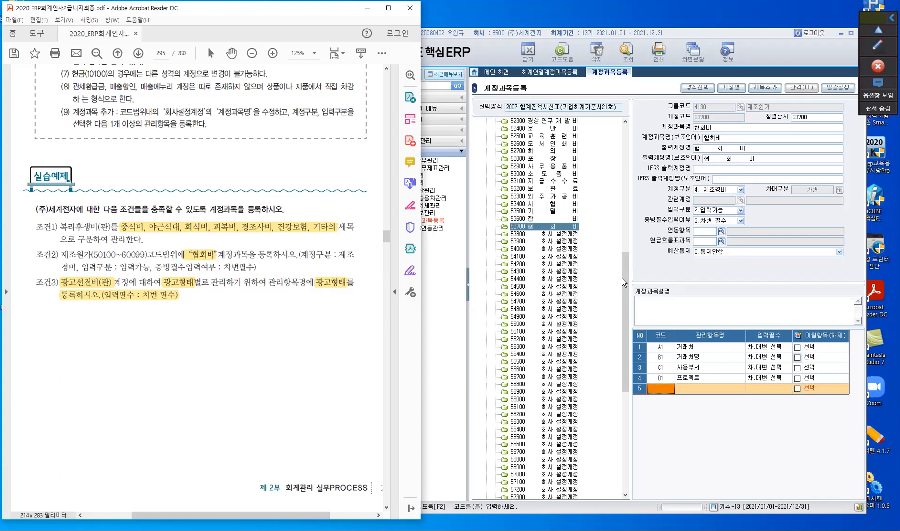
# Step: In iCUBE, open account 83300 광고선전비 under 판매관리비 and set its 광고형태 management item's 입력필수 to 3. 차변 필수
pyautogui.moveTo(624, 257); pyautogui.dragTo(621, 178)
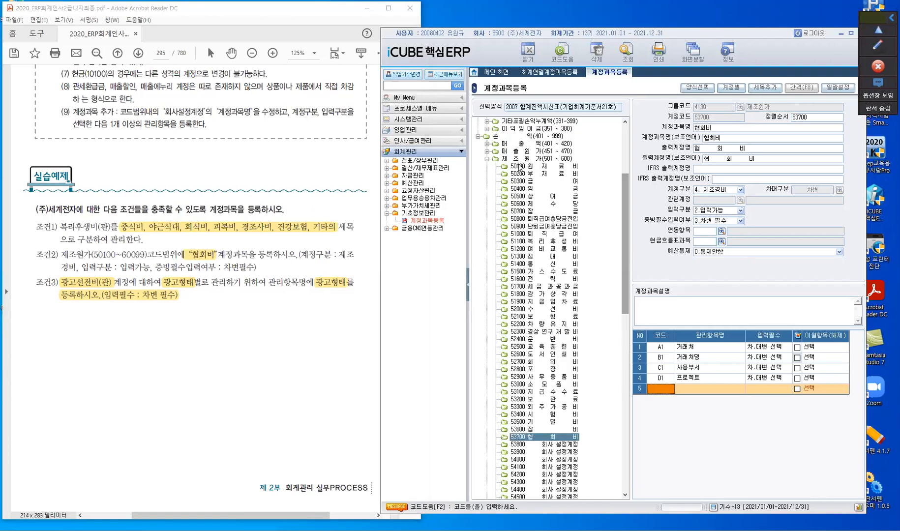
pyautogui.click(487, 159)
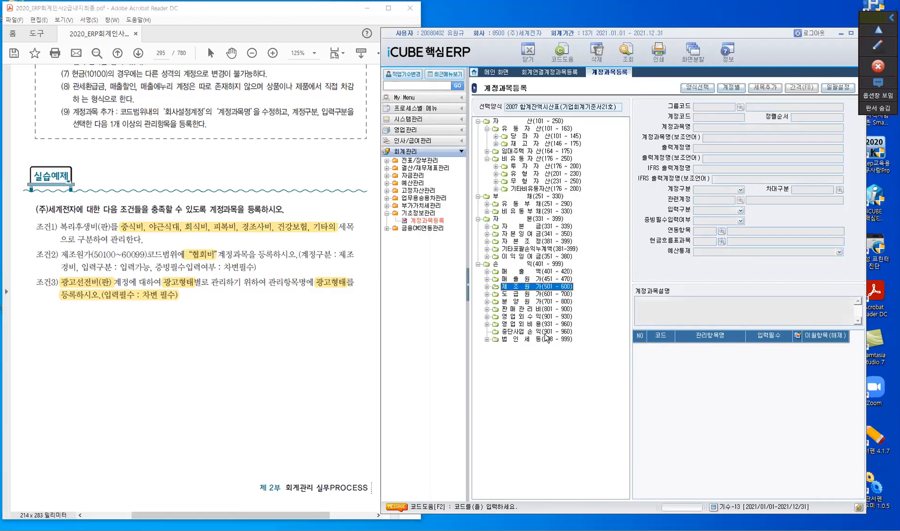
pyautogui.click(532, 310)
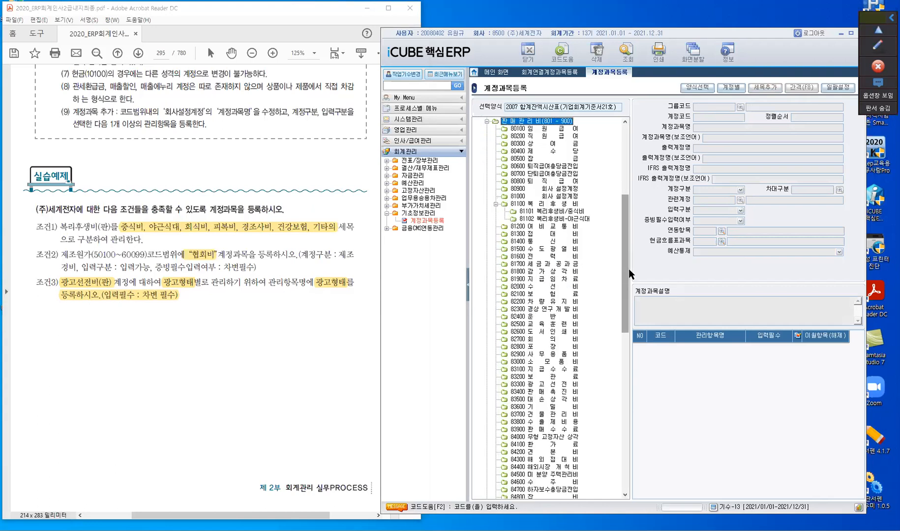
pyautogui.scroll(-6, 571, 315)
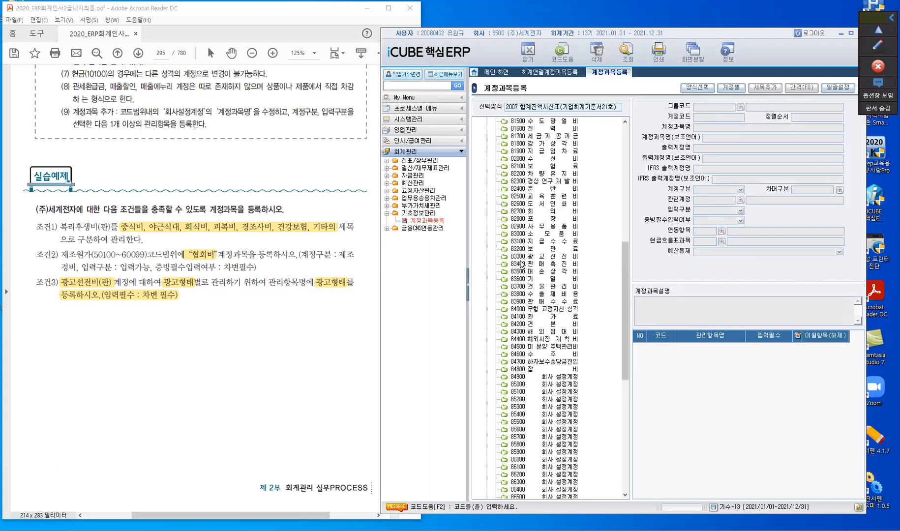
pyautogui.click(523, 258)
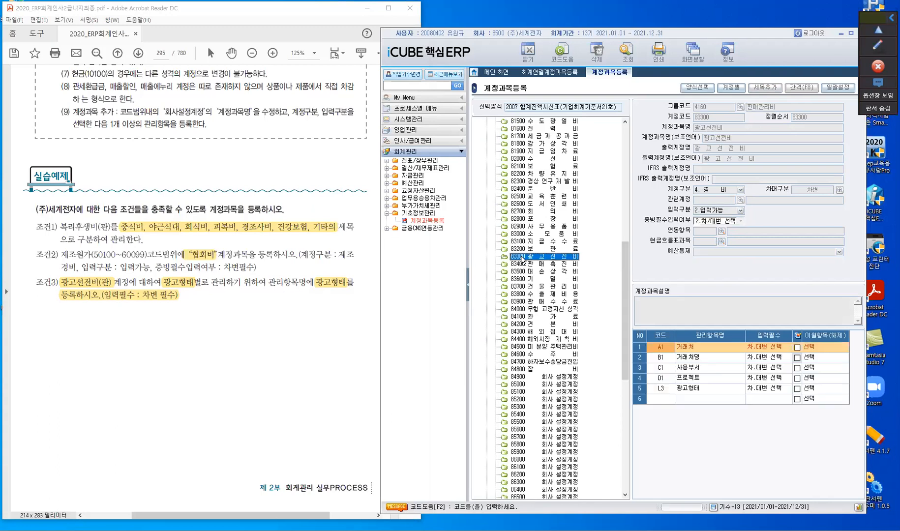
pyautogui.click(774, 390)
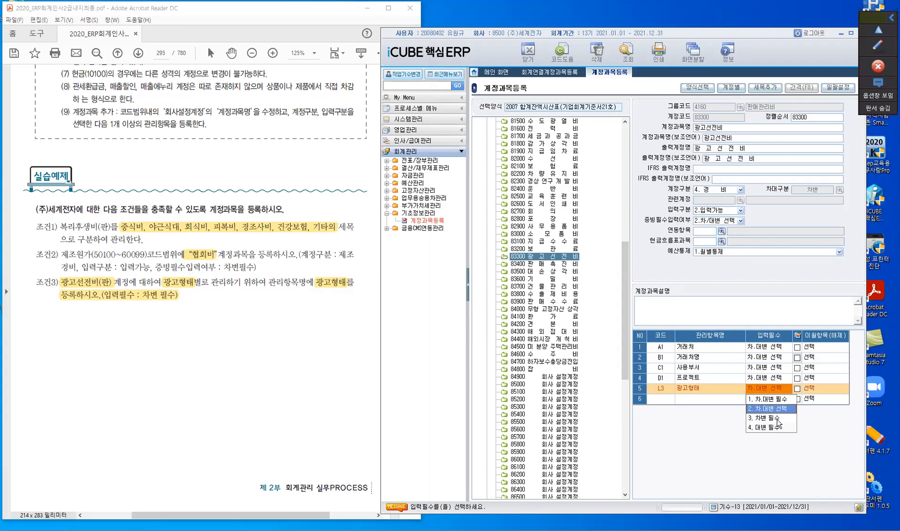
pyautogui.click(764, 418)
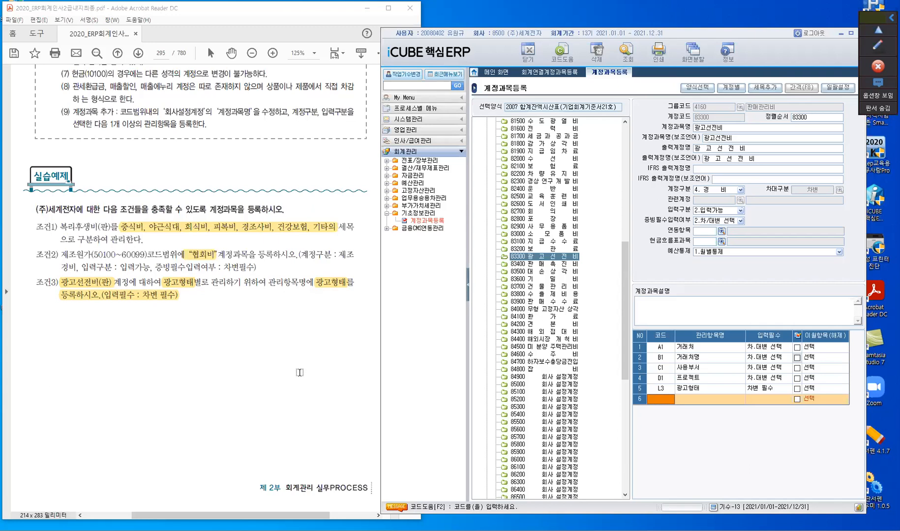
# Step: Open 전표입력 and start a 일반 voucher for January 15, 2021 with No 0 and a blank 품의내역
pyautogui.click(429, 164)
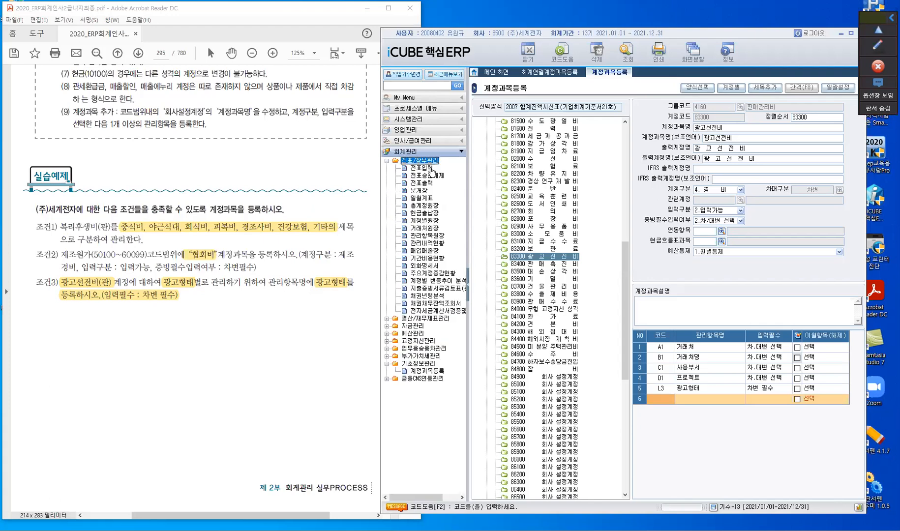
pyautogui.click(426, 169)
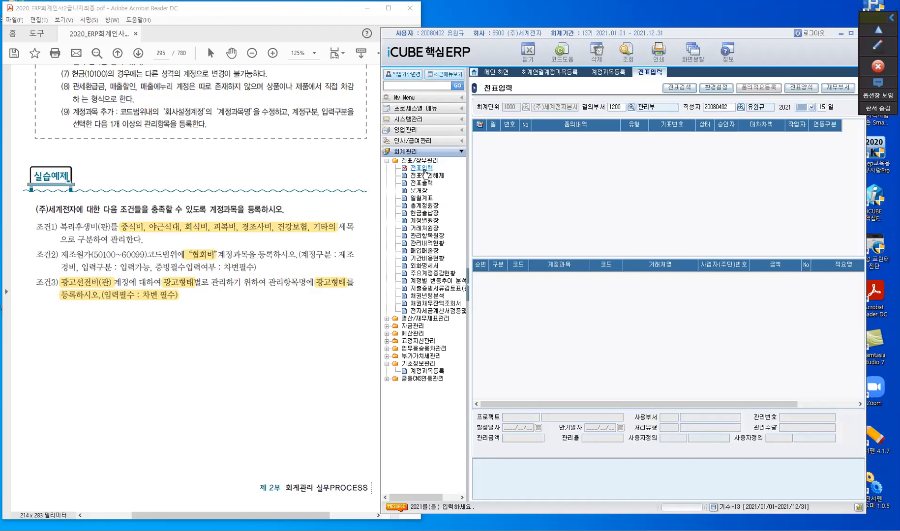
pyautogui.click(423, 169)
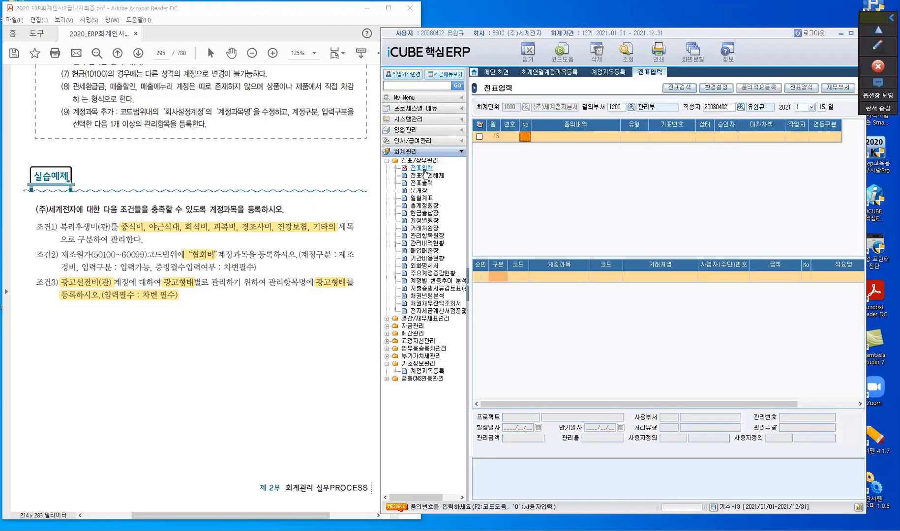
pyautogui.press('Return')
pyautogui.press('Return')
pyautogui.press('Return')
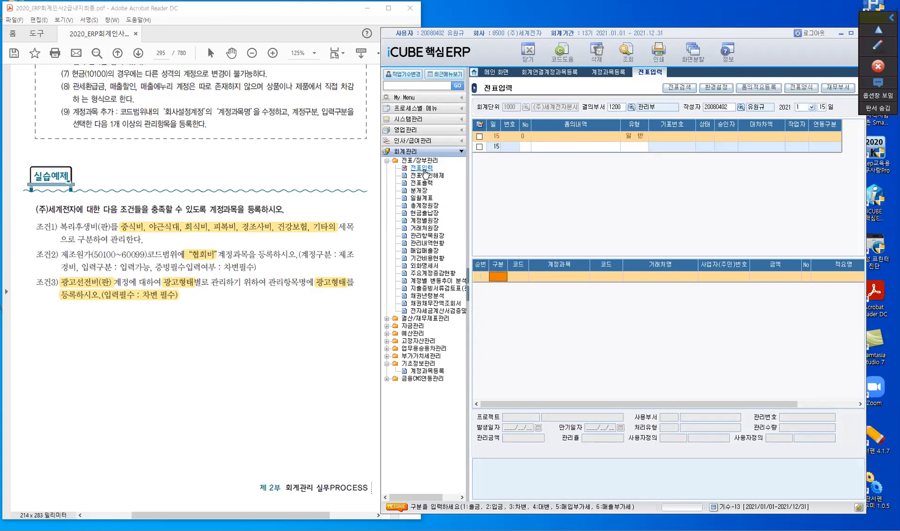
# Step: Enter a 차변 line with account code 833 (광고선전비) in the voucher and return to 계정과목등록
pyautogui.write('3')
pyautogui.press('Return')
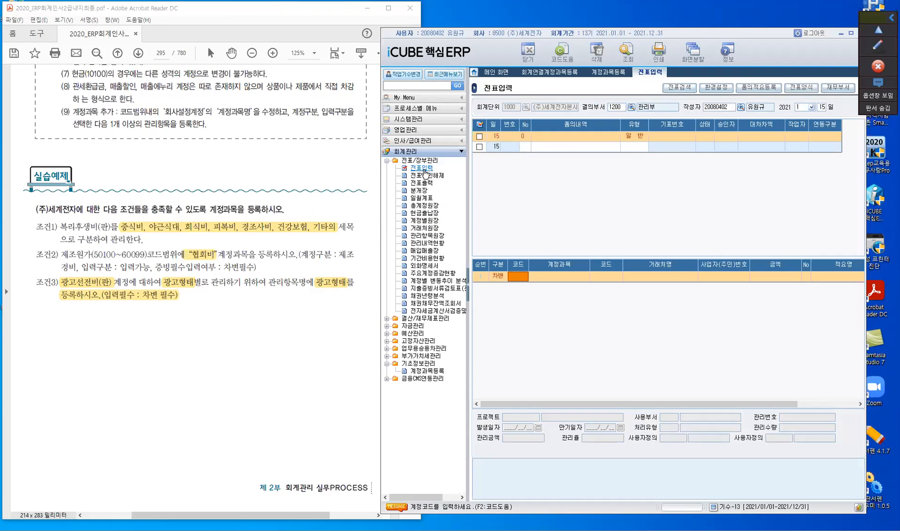
pyautogui.write('833')
pyautogui.press('Return')
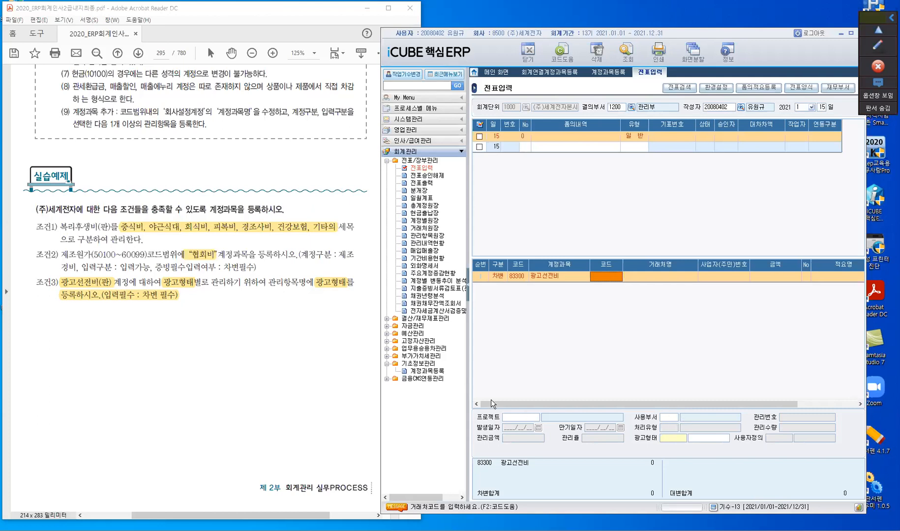
pyautogui.click(624, 74)
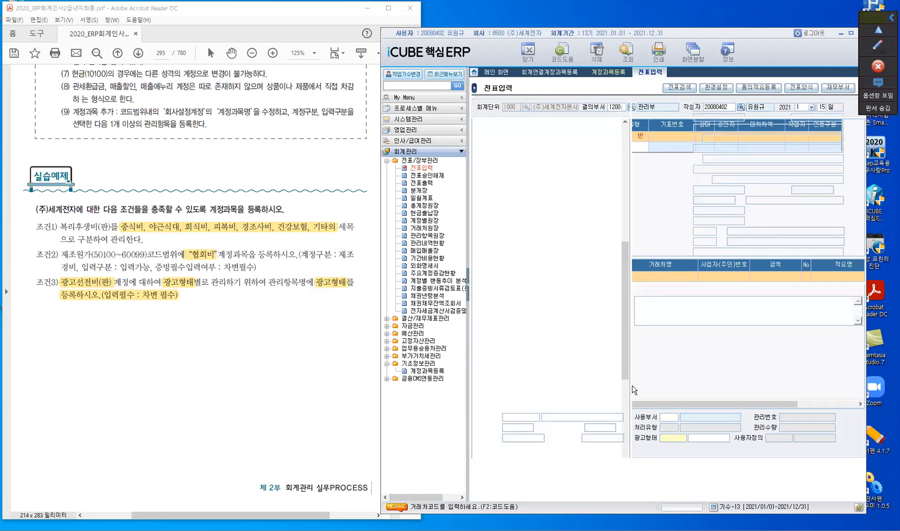